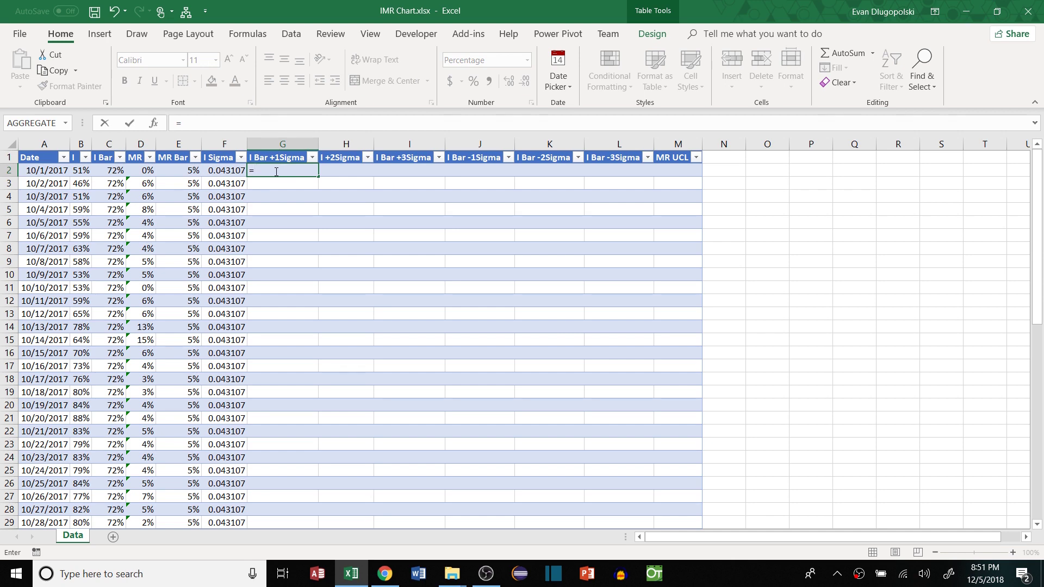
Complete the I Bar +1Sigma formula in G2 by adding the row's I Bar and I Sigma values.
click(109, 170)
text(+)
click(224, 170)
key(Tab)
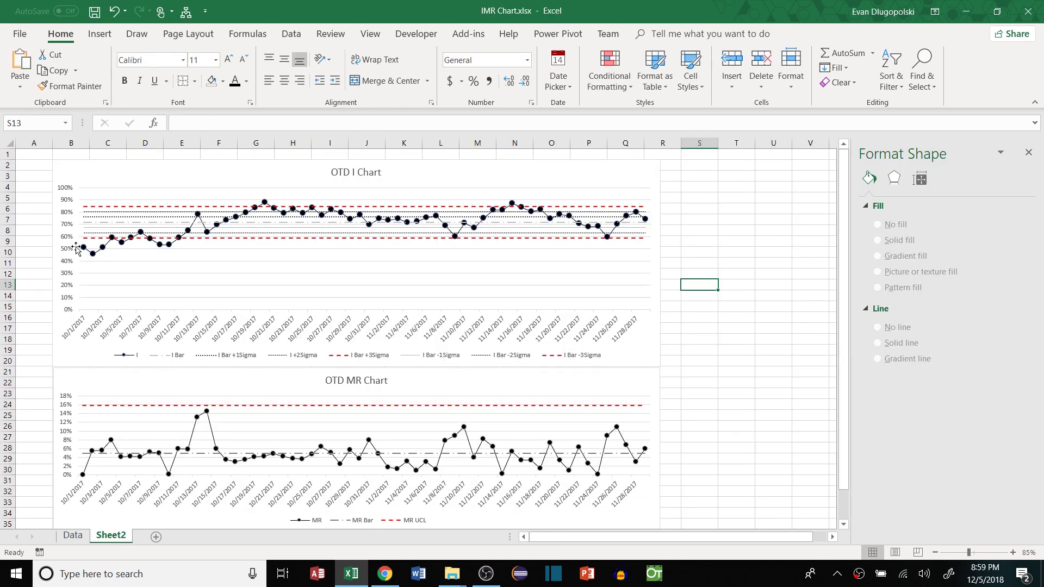
click(83, 249)
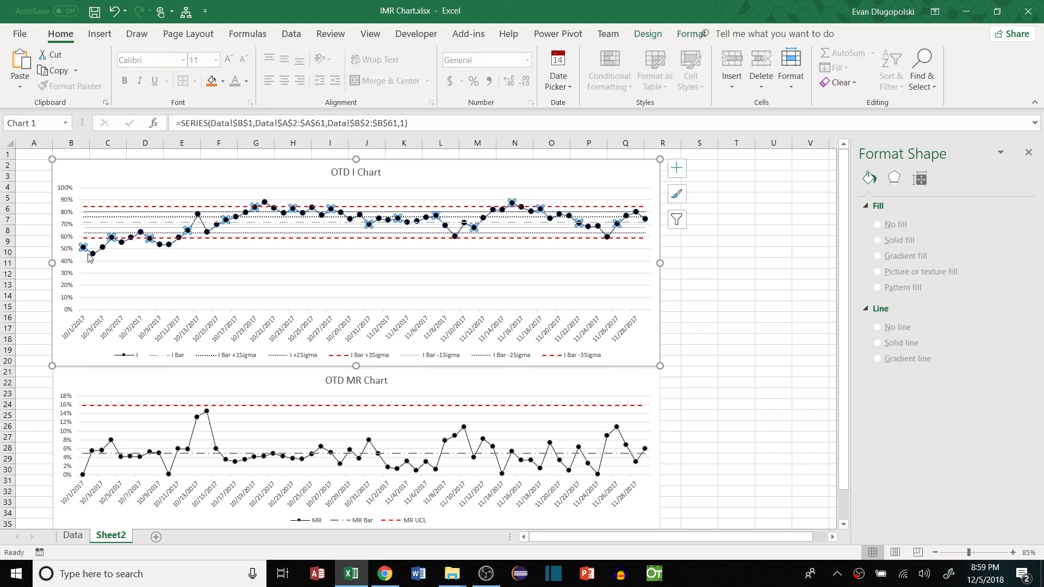
click(33, 262)
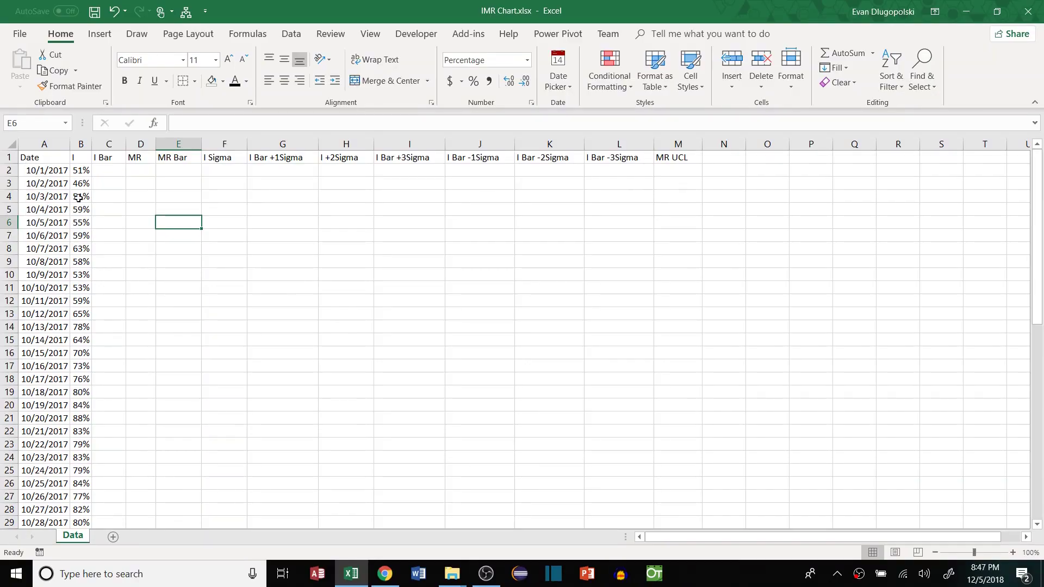
Examine the dates and I values in columns A and B down to the last data row.
drag(52, 171, 53, 216)
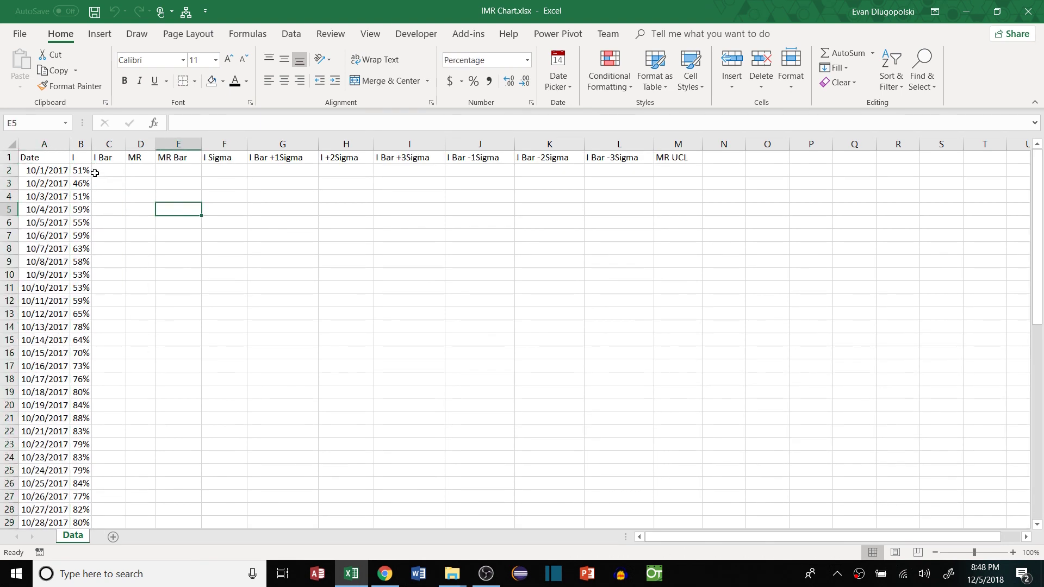
key(ctrl+shift+Down)
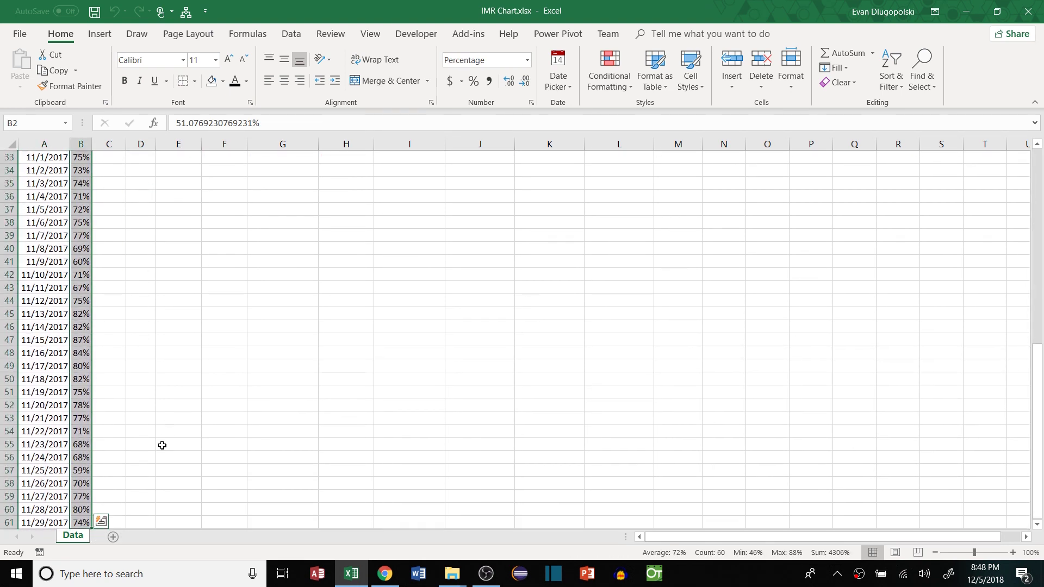
scroll(163, 442, up, 11)
click(138, 200)
click(44, 170)
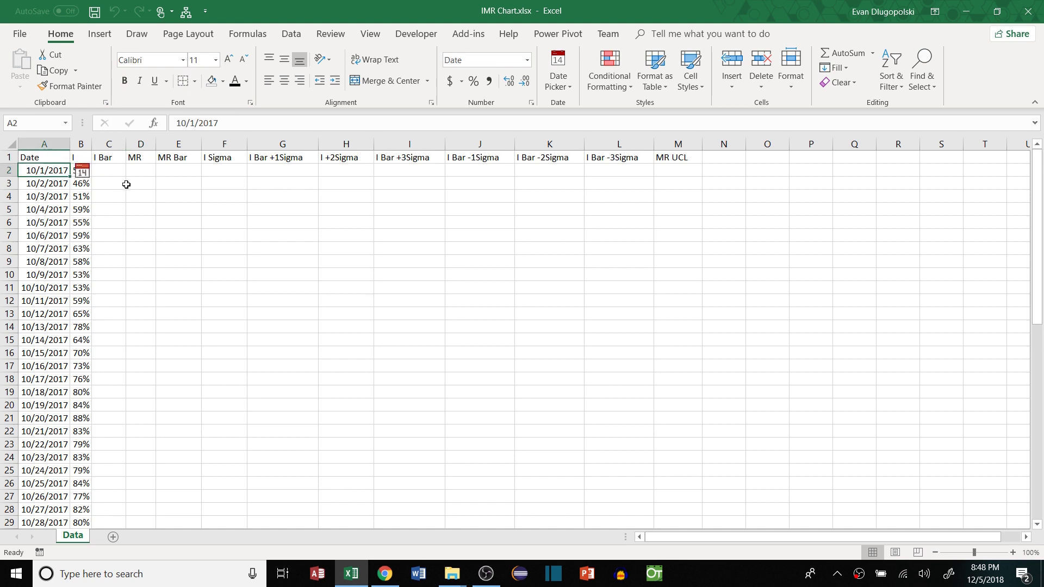
click(128, 184)
click(82, 182)
Convert the range A1:M61 into a table that uses row 1 as its headers.
drag(47, 159, 669, 159)
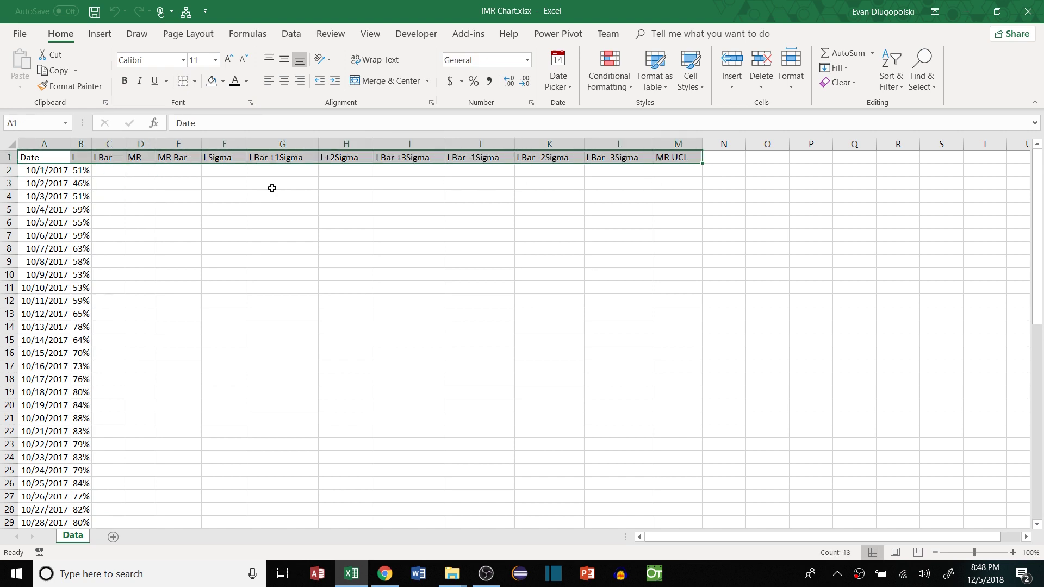
click(130, 173)
drag(47, 158, 676, 170)
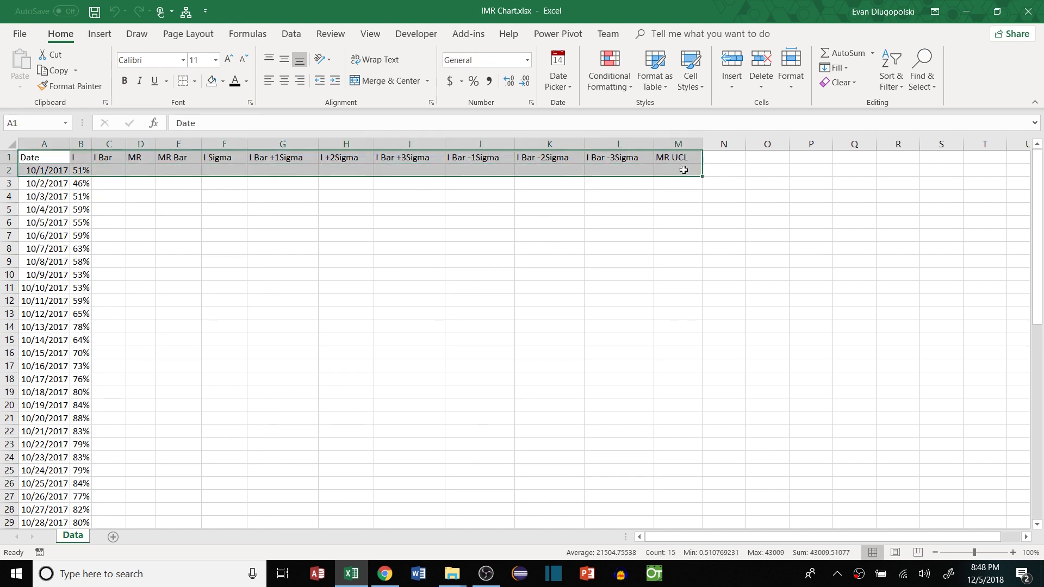
key(ctrl+shift+Down)
click(99, 34)
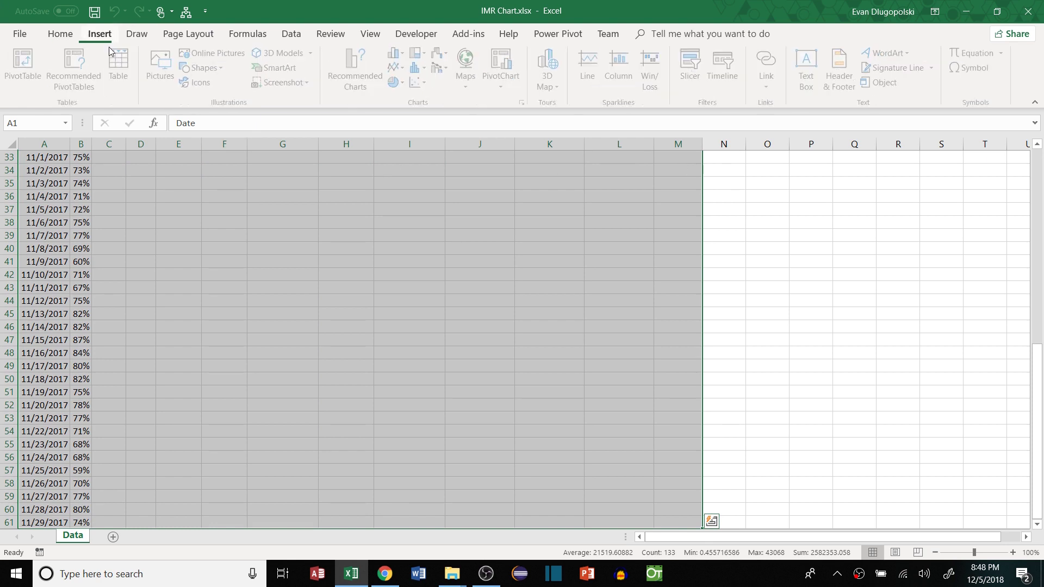
click(121, 68)
click(439, 259)
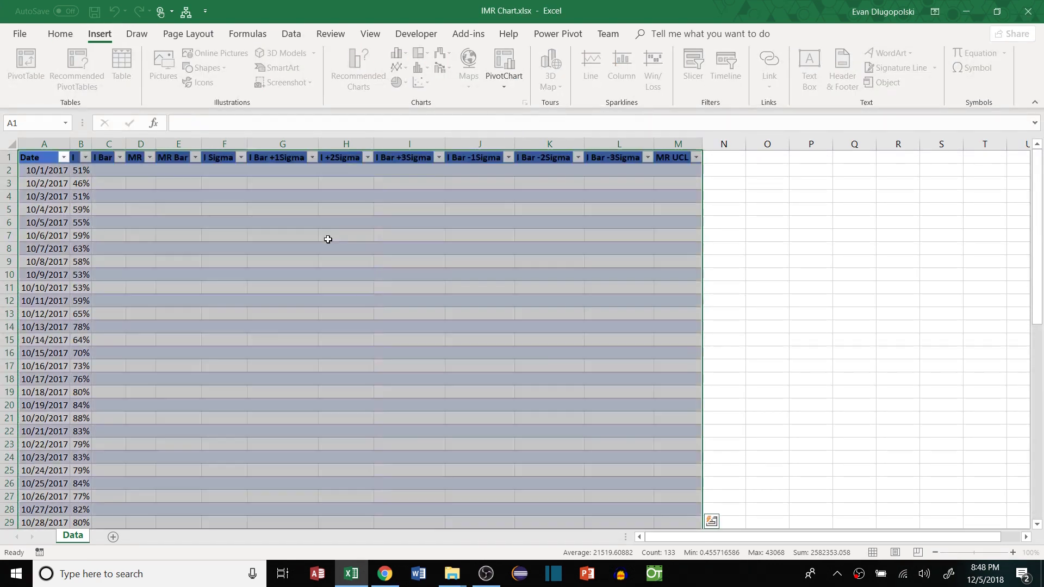
click(335, 223)
Set the font colour of the header row and first data row, A1:M2, to white.
drag(26, 158, 25, 170)
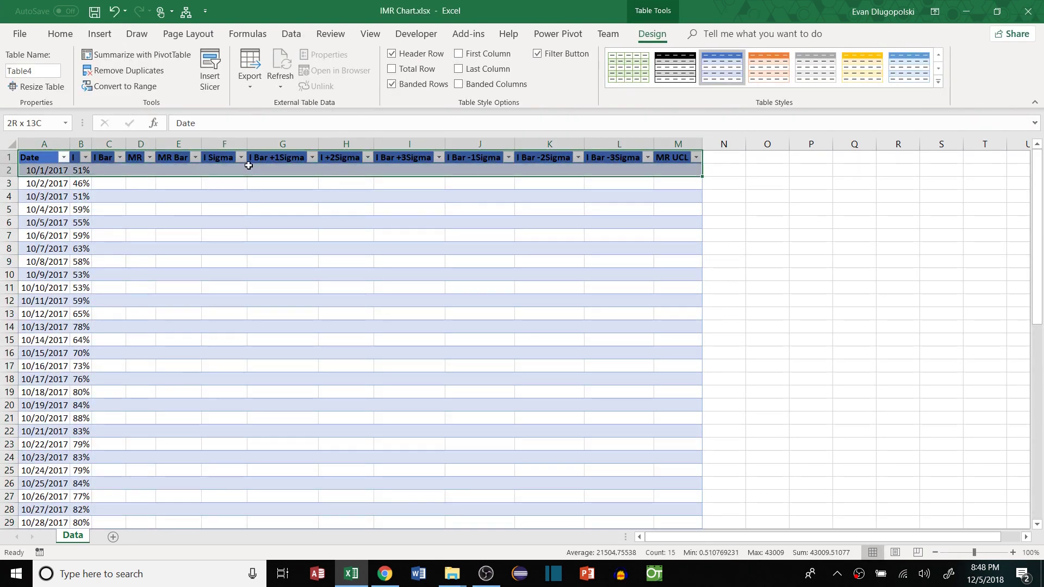
click(60, 34)
click(246, 80)
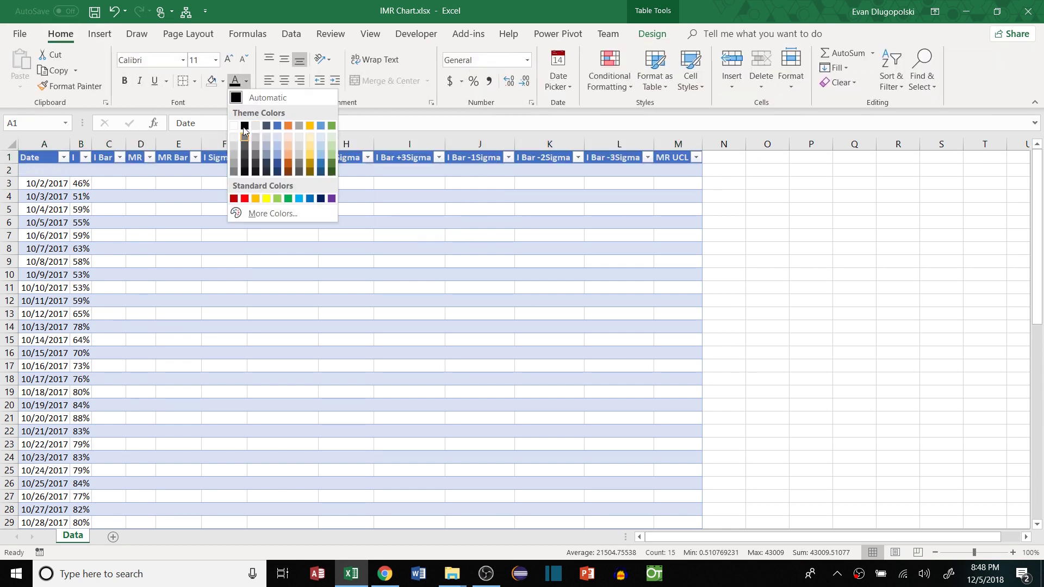
click(236, 121)
click(405, 287)
click(112, 197)
Set the font colour of the first date and I value, A2:B2, to Automatic.
drag(46, 170, 86, 169)
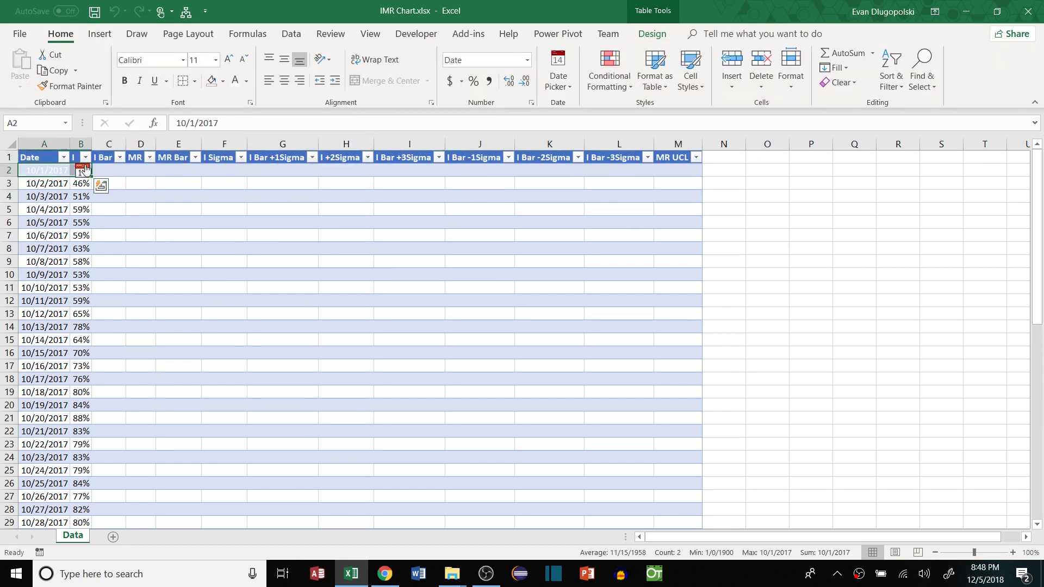
click(245, 82)
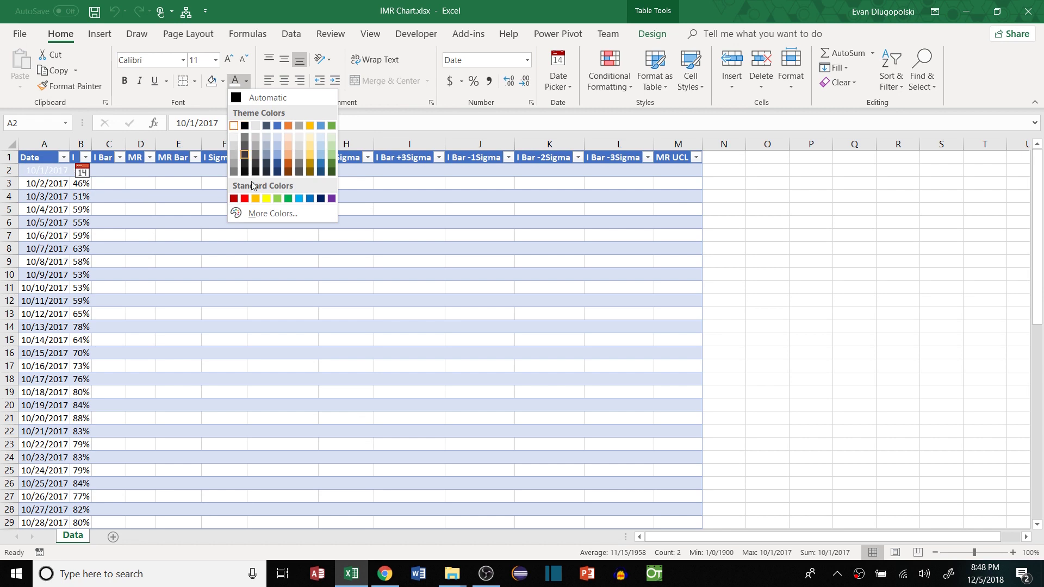
click(252, 96)
click(214, 221)
Fill the I Bar column with the average of the whole I column, using =AVERAGE([I]) entered in C2.
drag(43, 170, 140, 170)
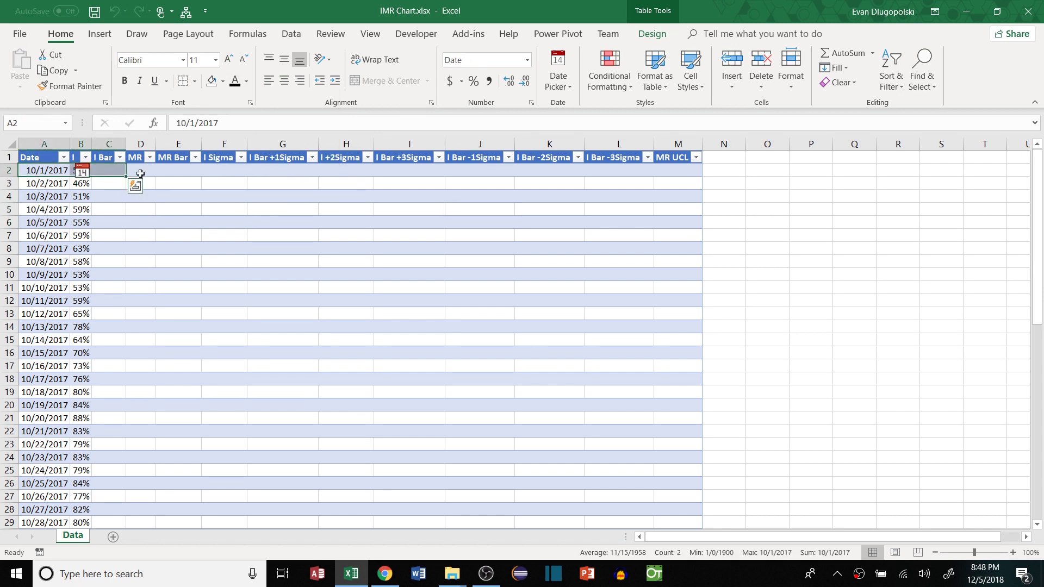
click(137, 173)
click(114, 172)
click(146, 171)
click(117, 171)
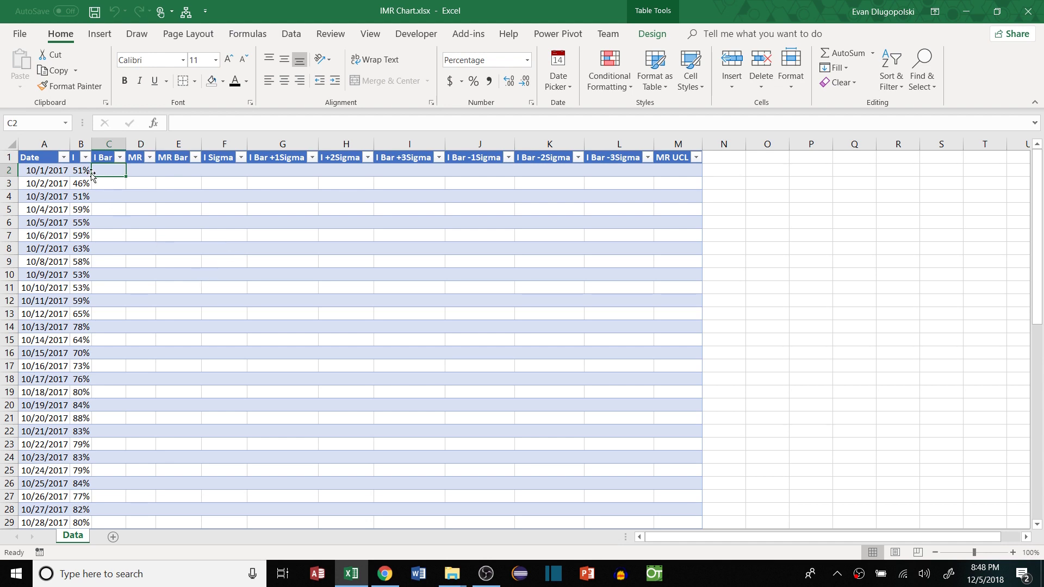
text(=aver)
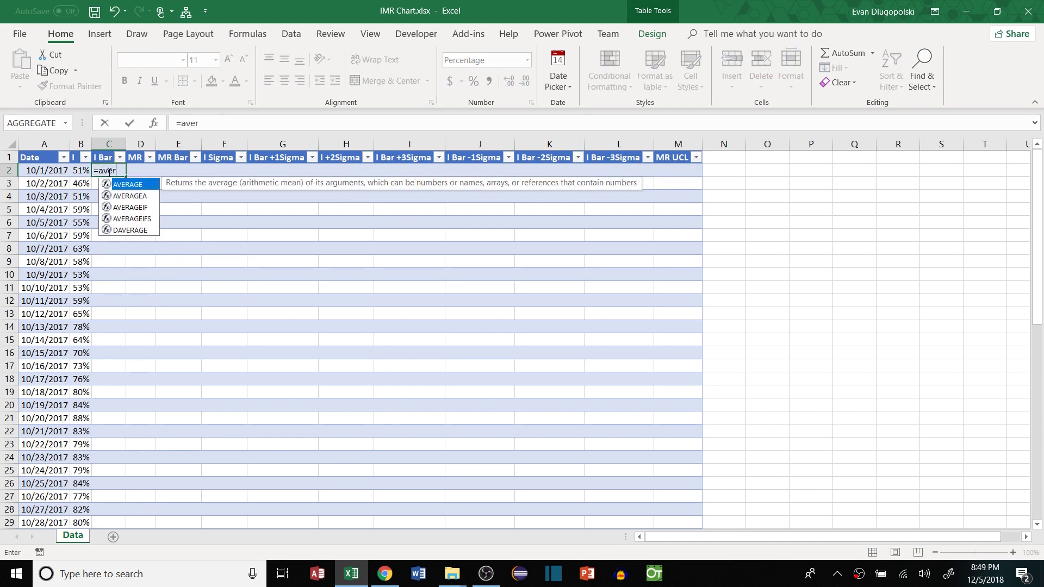
key(Tab)
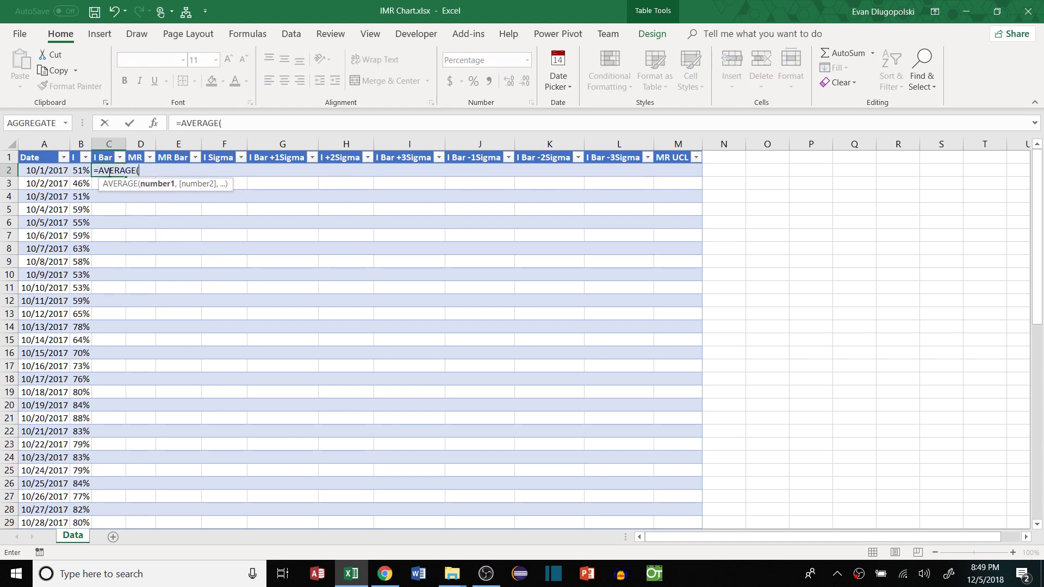
click(78, 171)
key(ctrl+shift+Down)
key(Return)
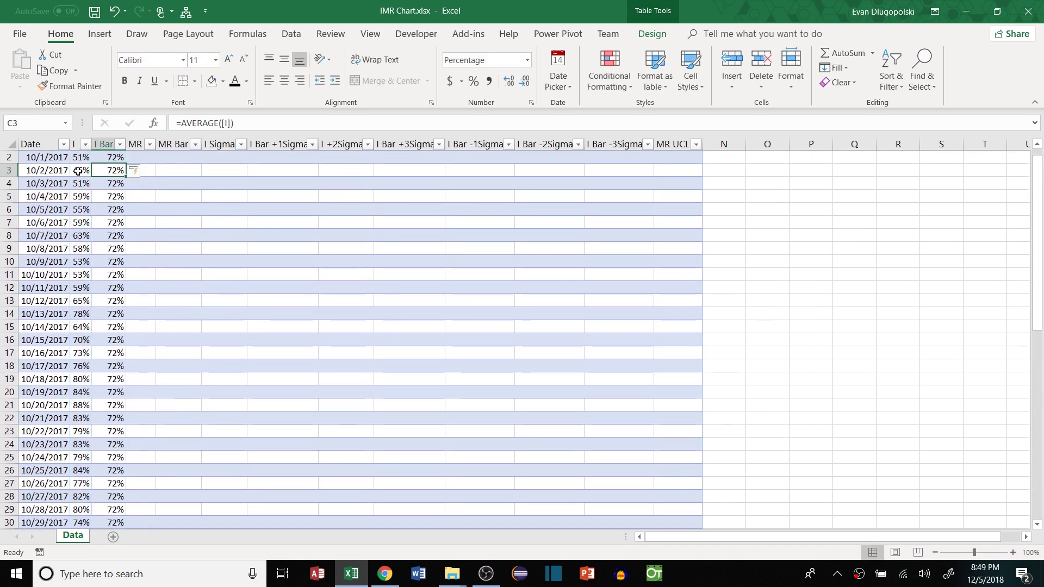
scroll(113, 163, up, 1)
click(104, 170)
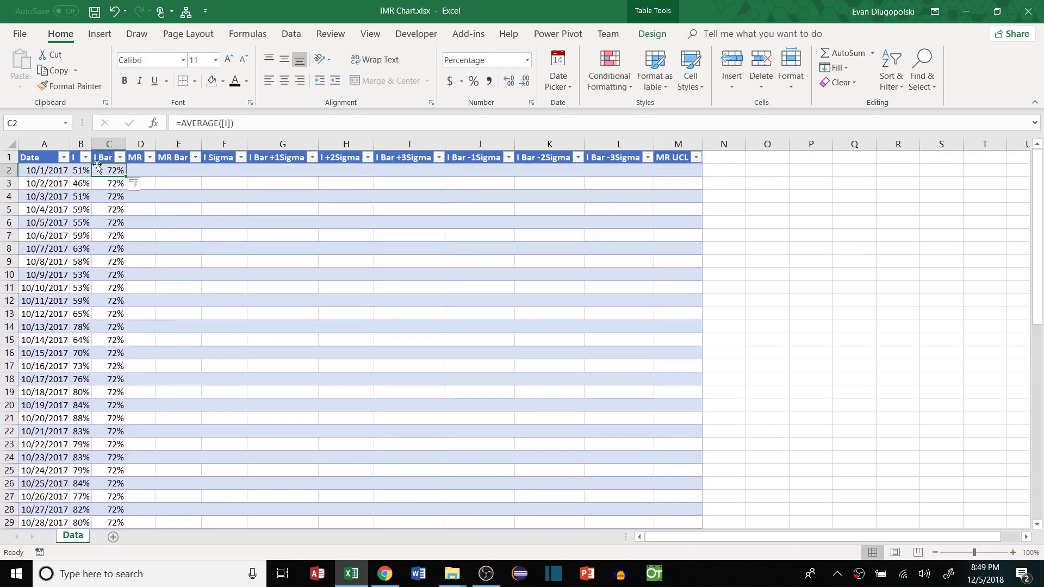
Fill the MR column with the moving range of I, entering =MAX(B1:B2)-MIN(B1:B2) in D2.
click(183, 261)
click(109, 169)
click(145, 173)
click(111, 171)
click(150, 170)
text(=)
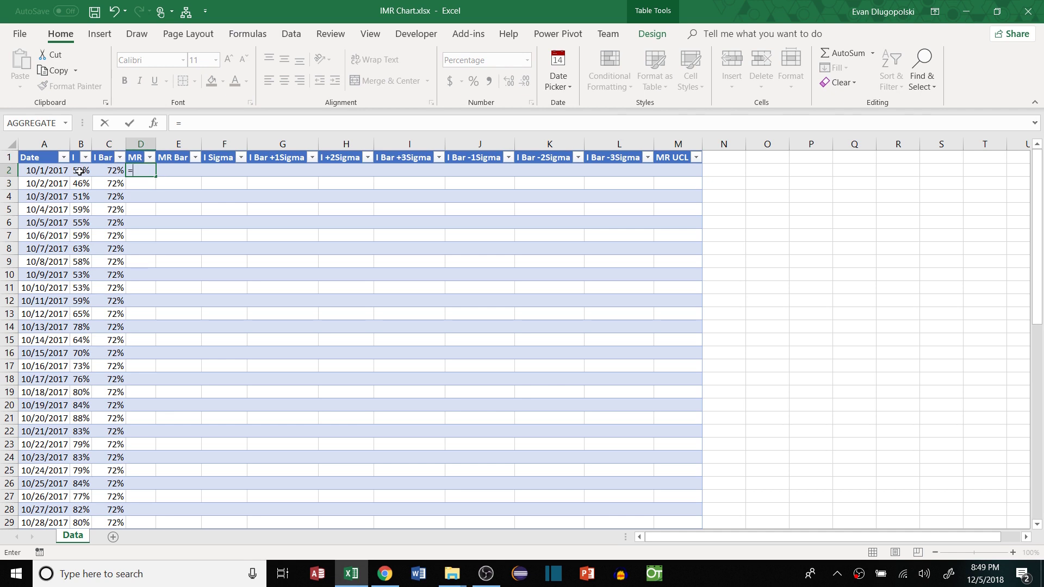
text(MAX()
drag(77, 173, 84, 160)
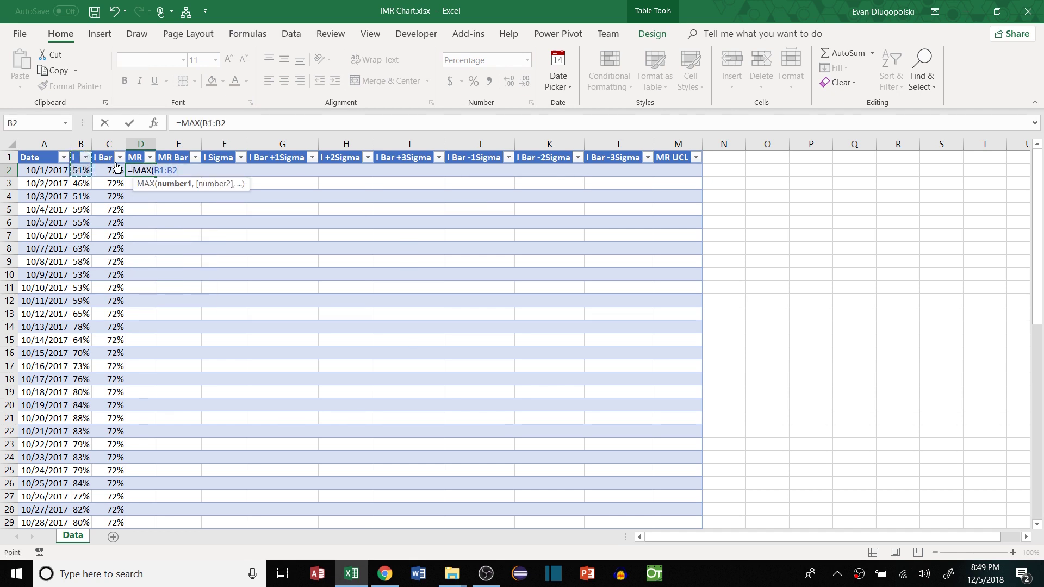
text())
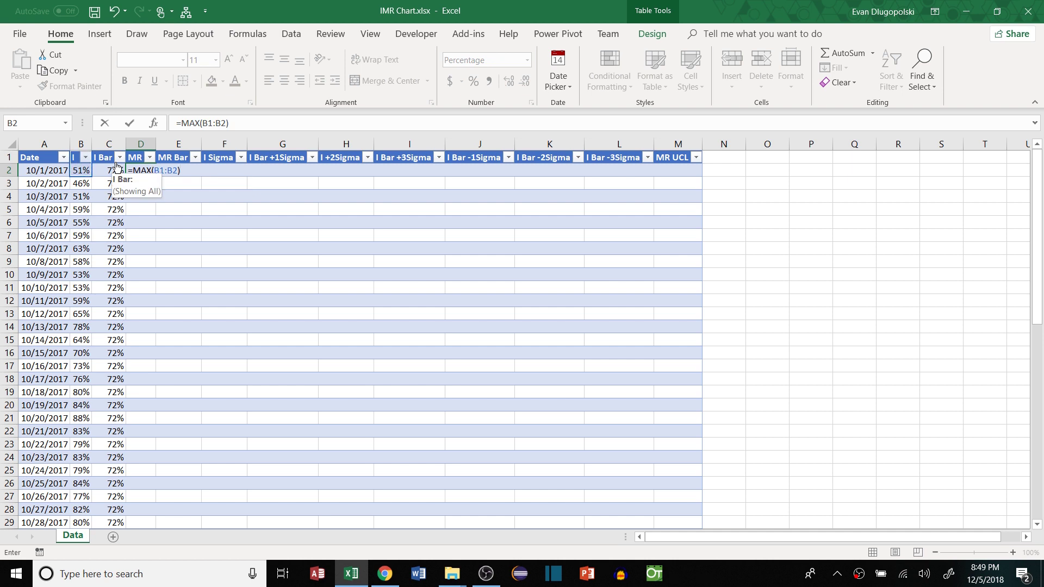
text(-MIN()
drag(80, 171, 83, 159)
text())
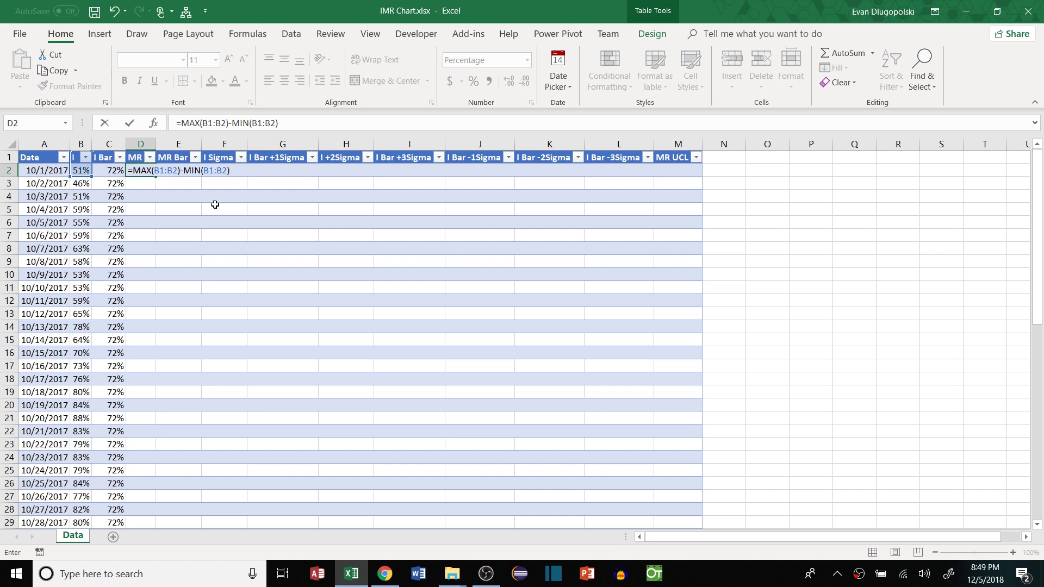
key(Return)
click(219, 247)
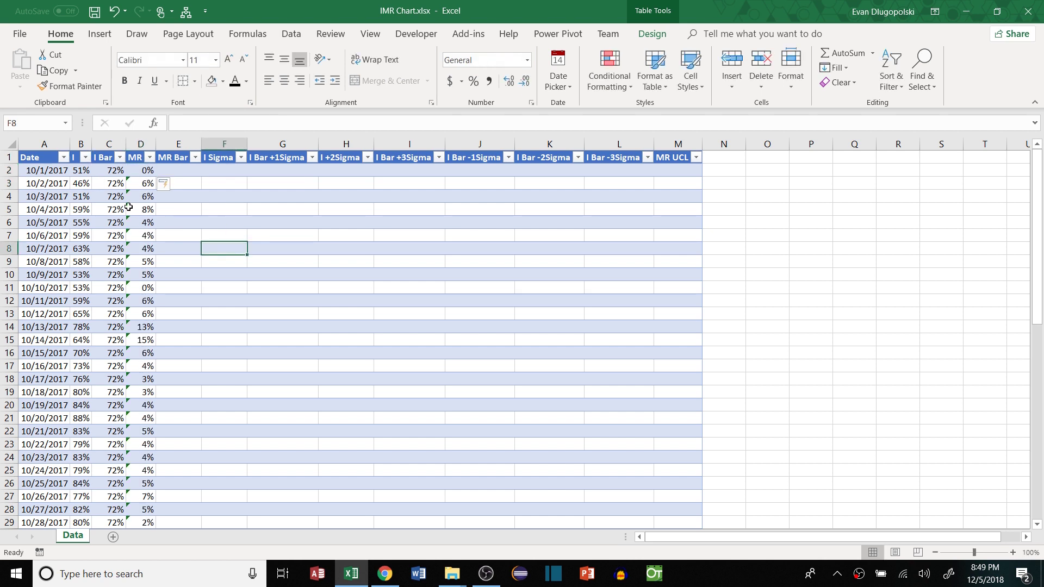
Check the MR results in rows 3 to 6 against the consecutive I values they are calculated from.
click(148, 186)
click(87, 186)
click(83, 197)
click(84, 210)
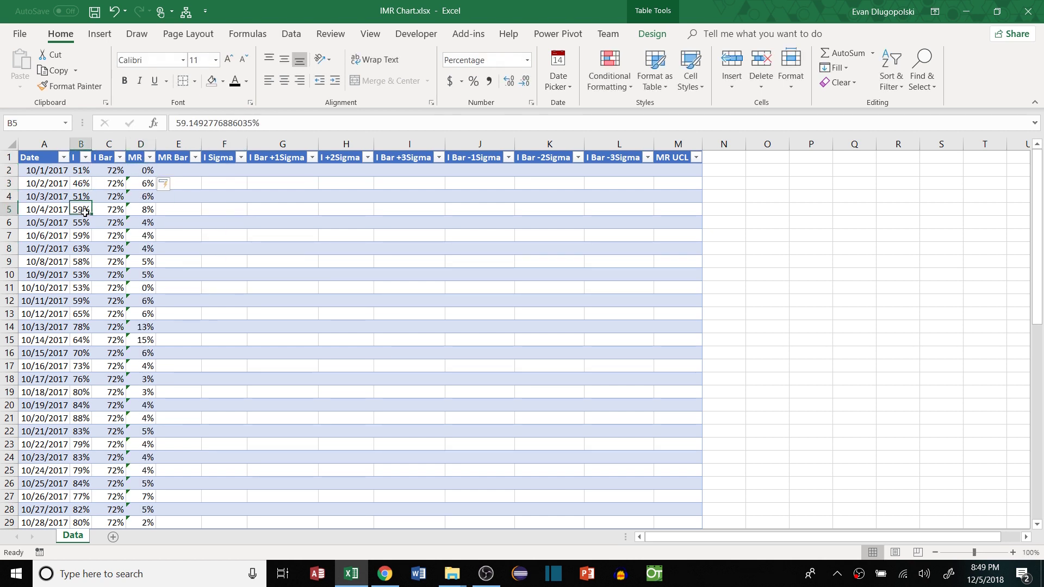
mouse_move(84, 223)
mouse_down()
mouse_move(84, 212)
mouse_move(79, 223)
mouse_up()
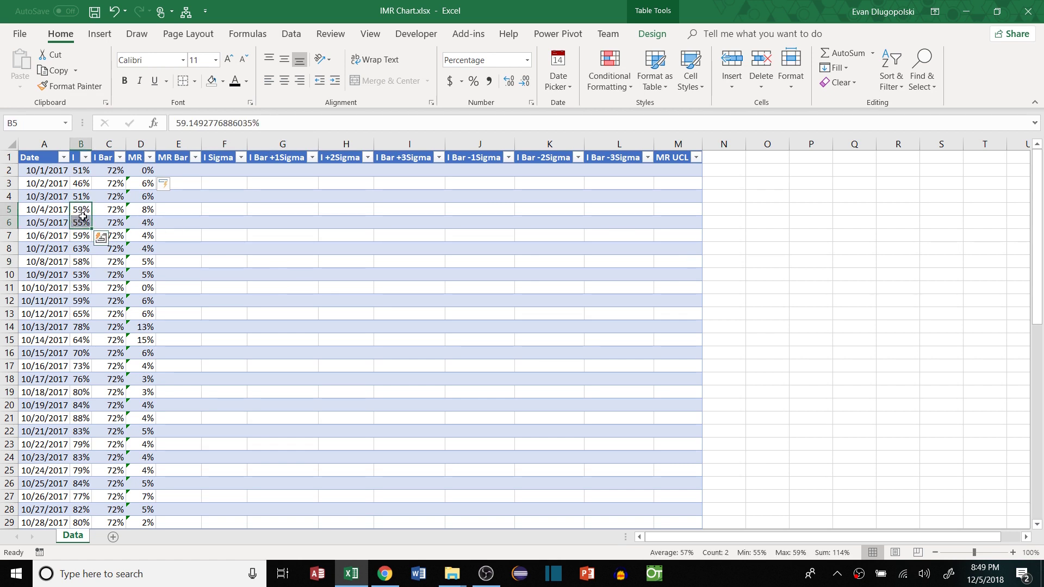
click(147, 223)
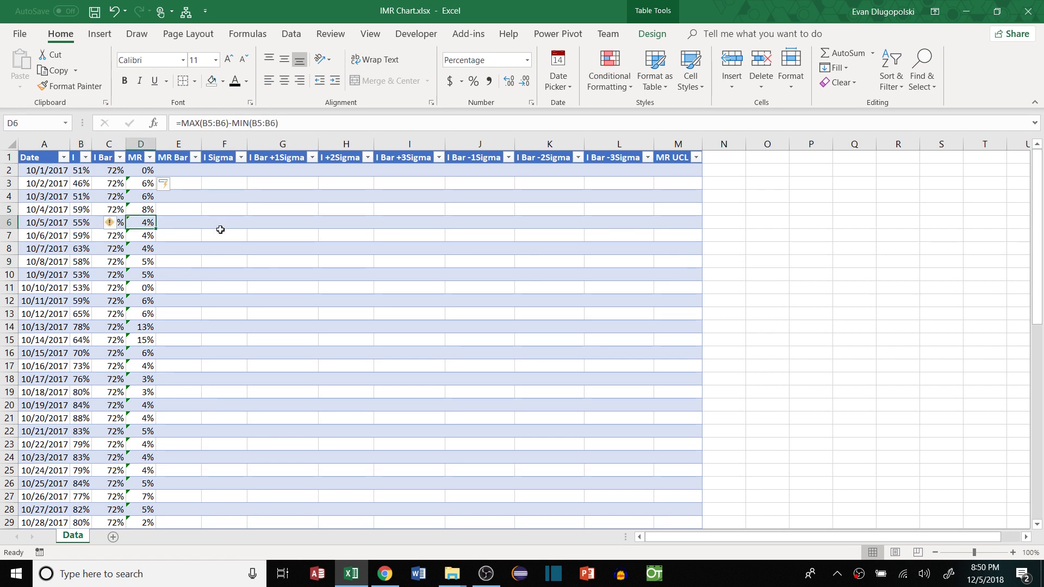
click(193, 224)
click(229, 258)
Fill the MR Bar column with the average of the whole MR column, using =AVERAGE([MR]) entered in E2.
click(185, 173)
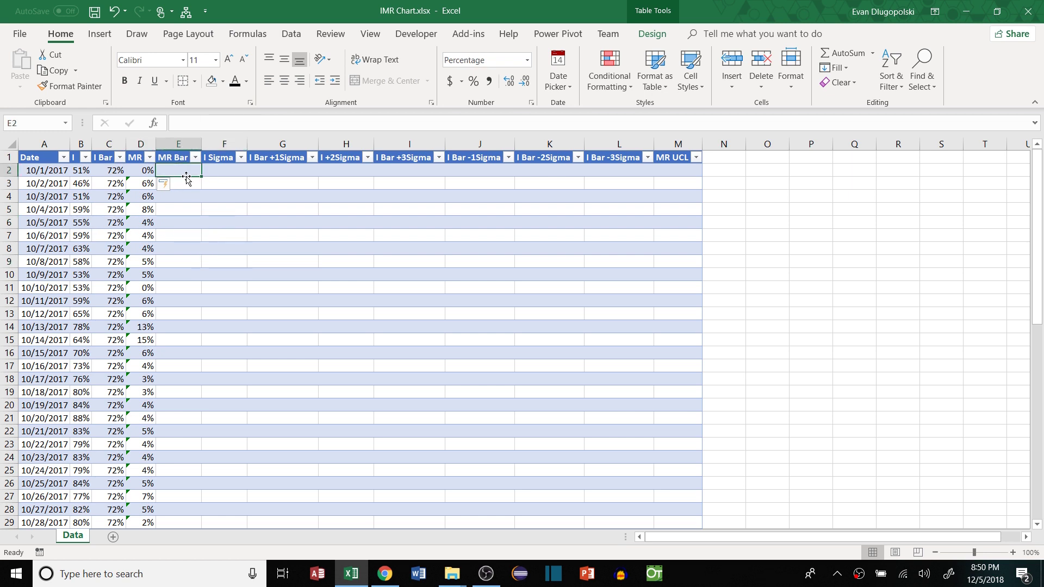
text(=aver)
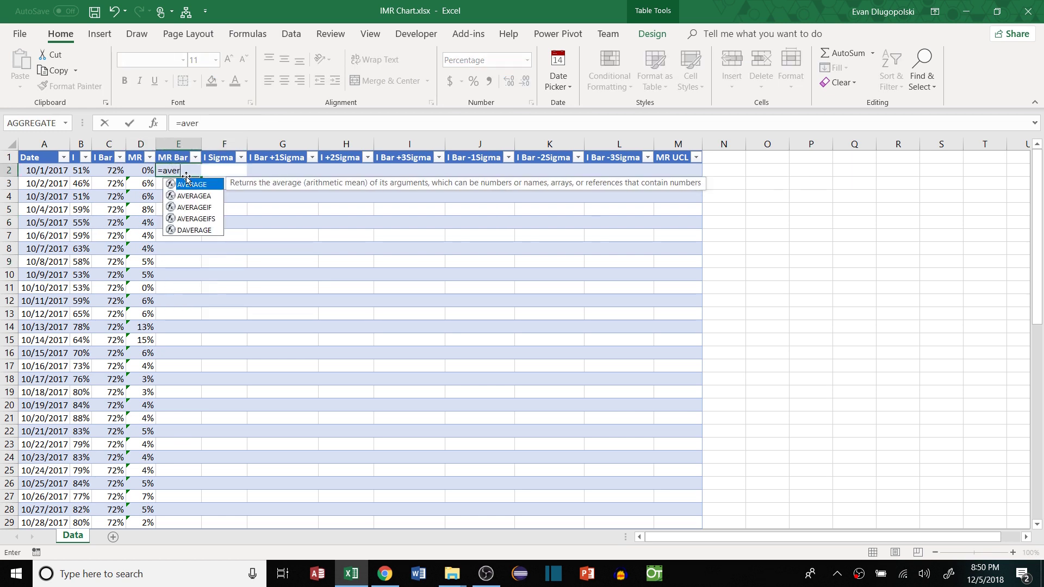
key(Tab)
click(150, 175)
key(ctrl+shift+Down)
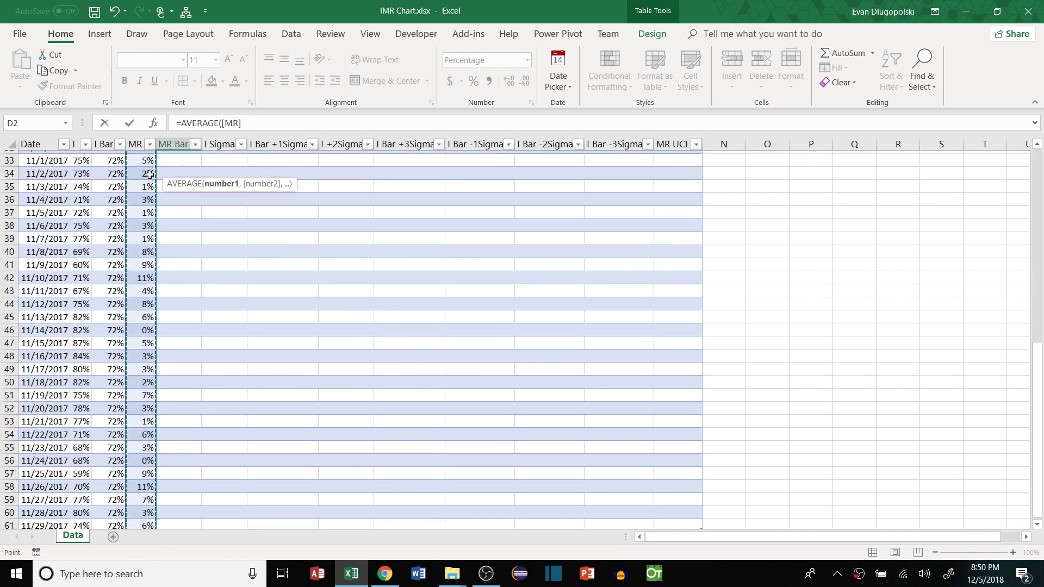
key(Return)
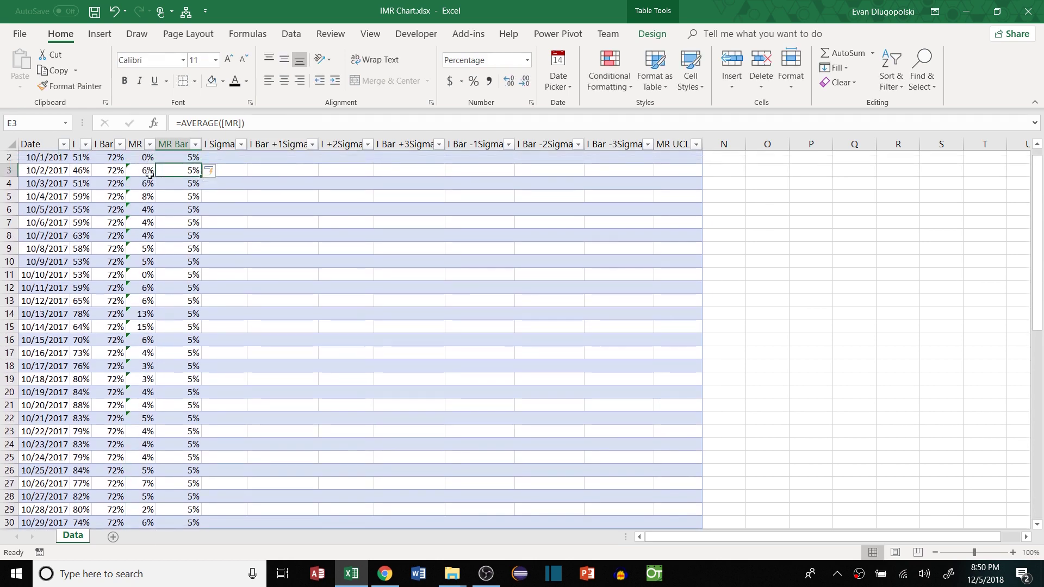
click(266, 209)
click(181, 171)
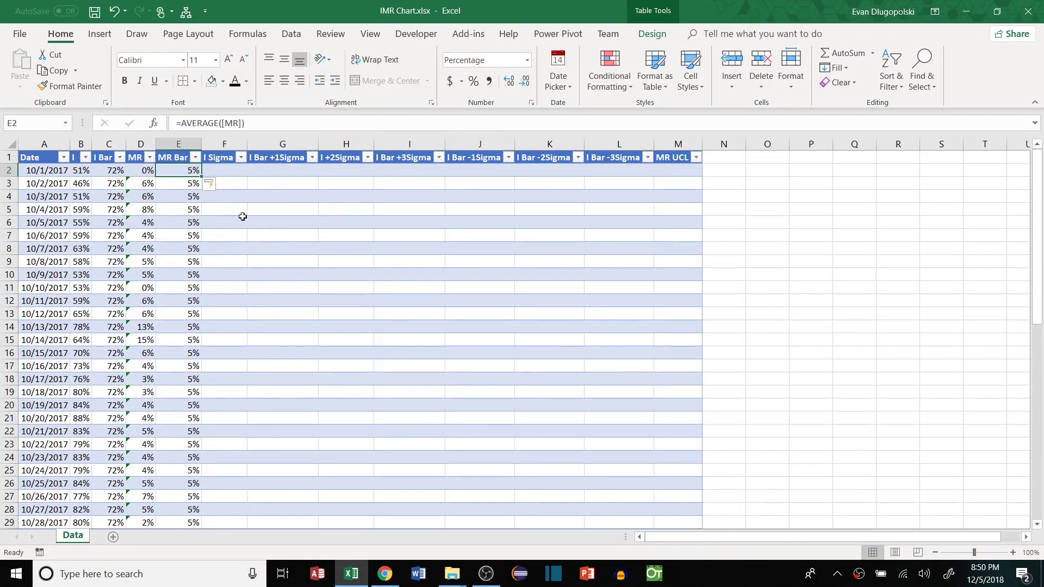
click(256, 196)
key(Left)
key(Up)
key(Up)
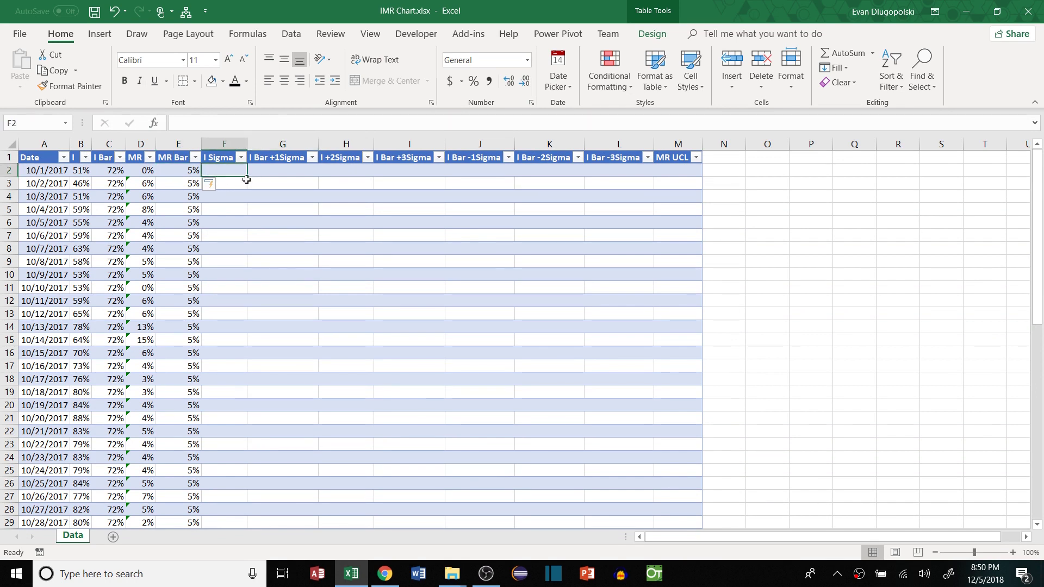
drag(173, 171, 180, 262)
click(263, 234)
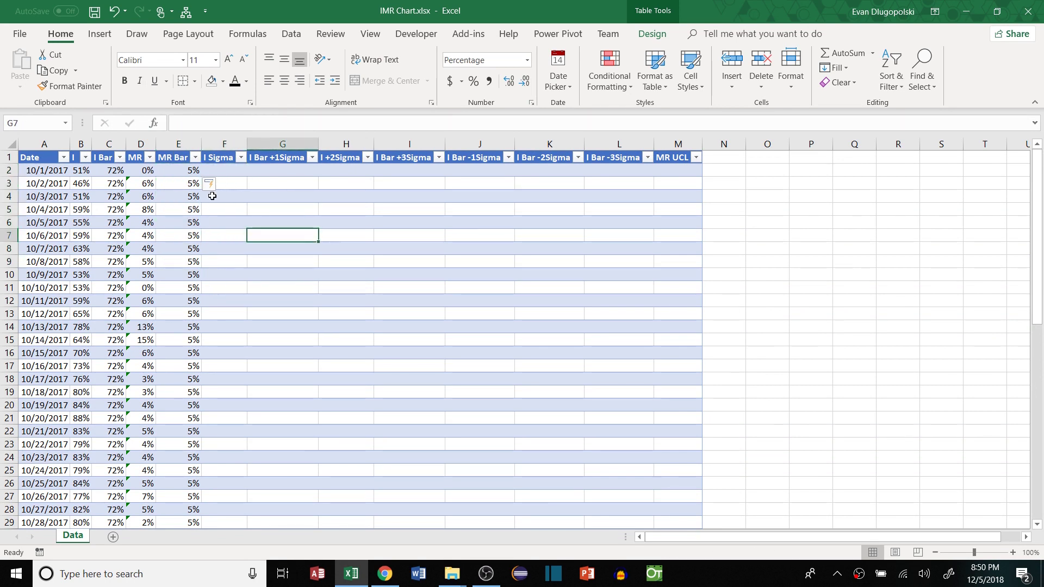
Fill the I Sigma column with MR Bar divided by 1.128, entering =[@[MR Bar]]/1.128 in F2.
click(235, 169)
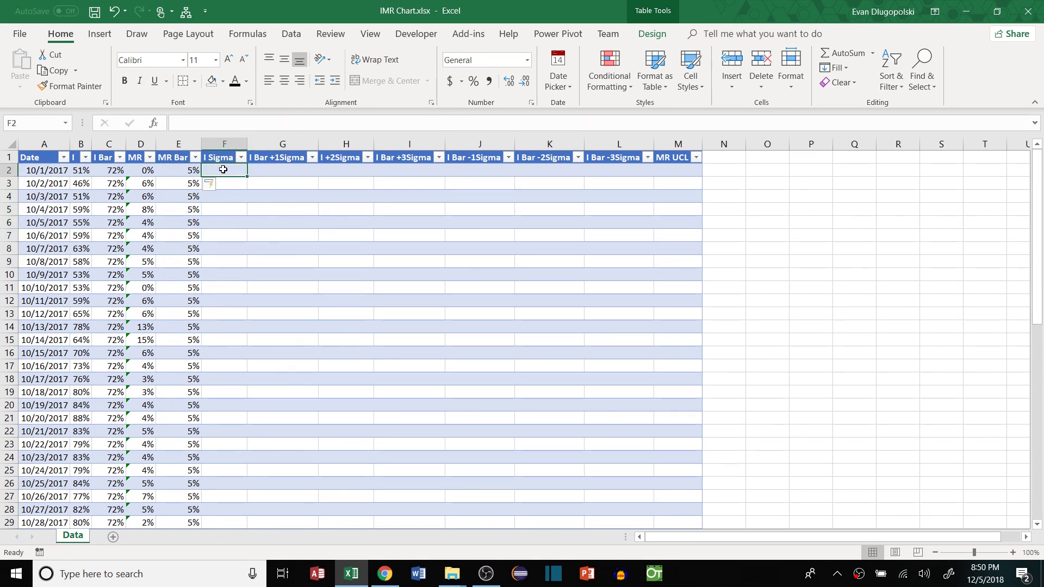
text(=)
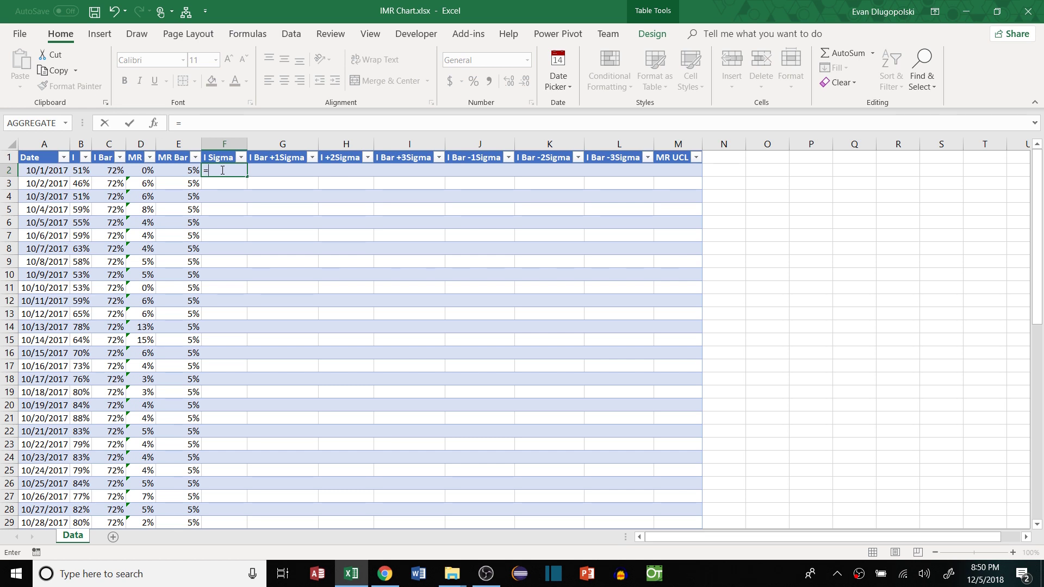
key(Left)
text(/)
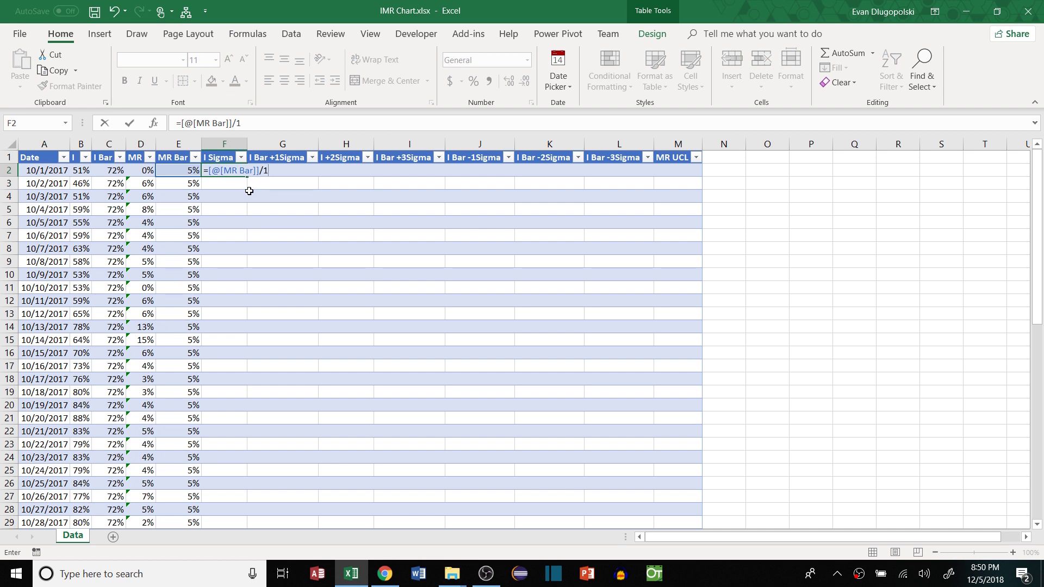
text(1.128)
key(ctrl+Return)
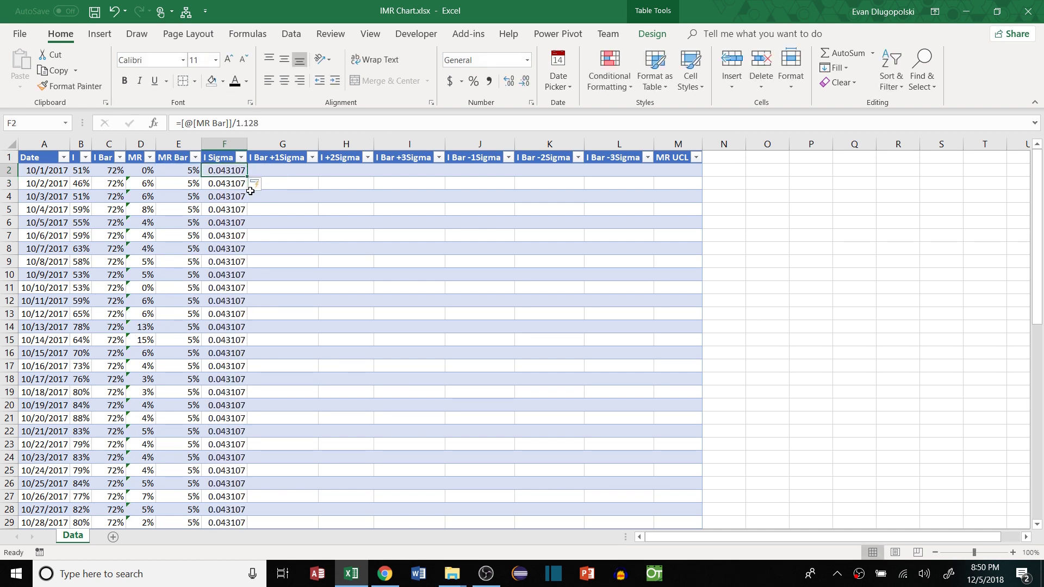
Fill the I Bar +1Sigma column with I Bar plus I Sigma, entering =[@[I Bar]]+[@[I Sigma]] in G2.
key(Right)
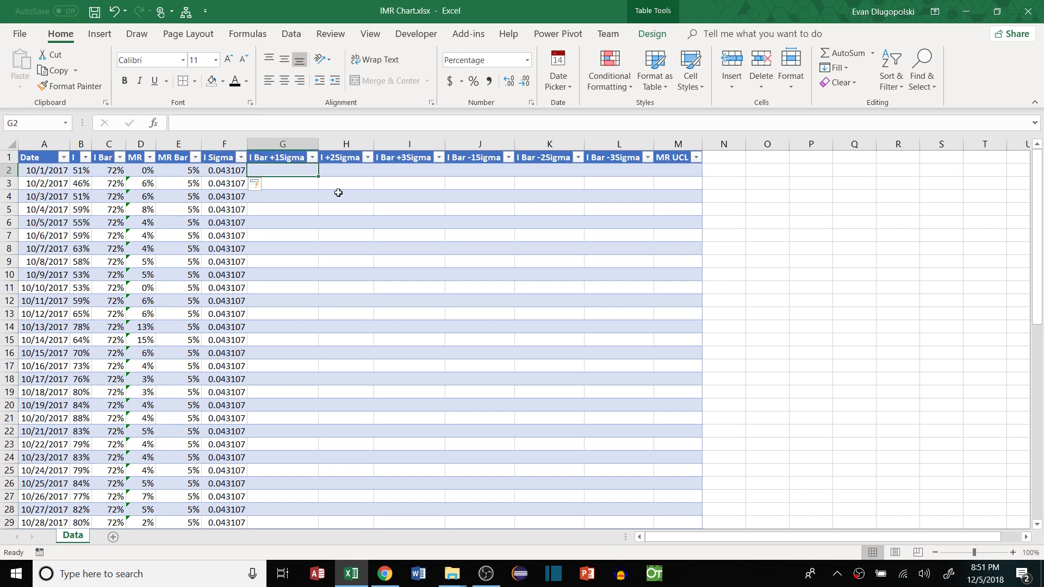
text(=)
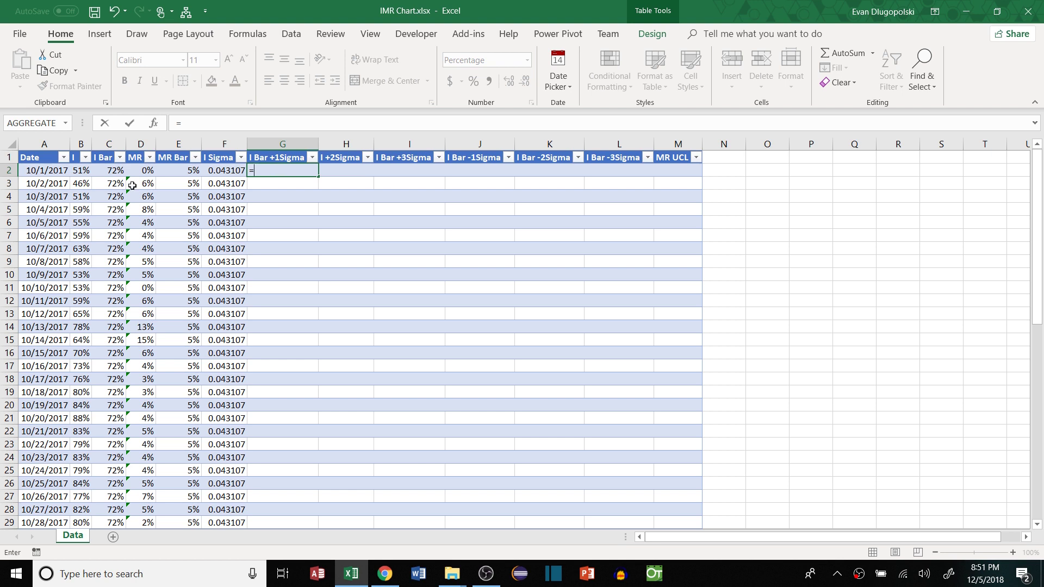
click(118, 172)
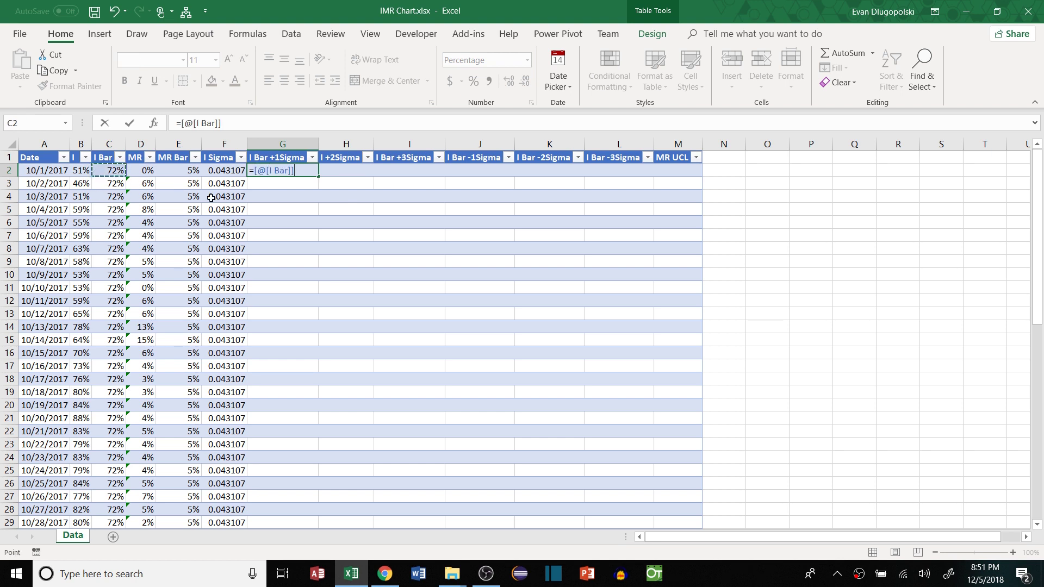
text(+)
click(225, 171)
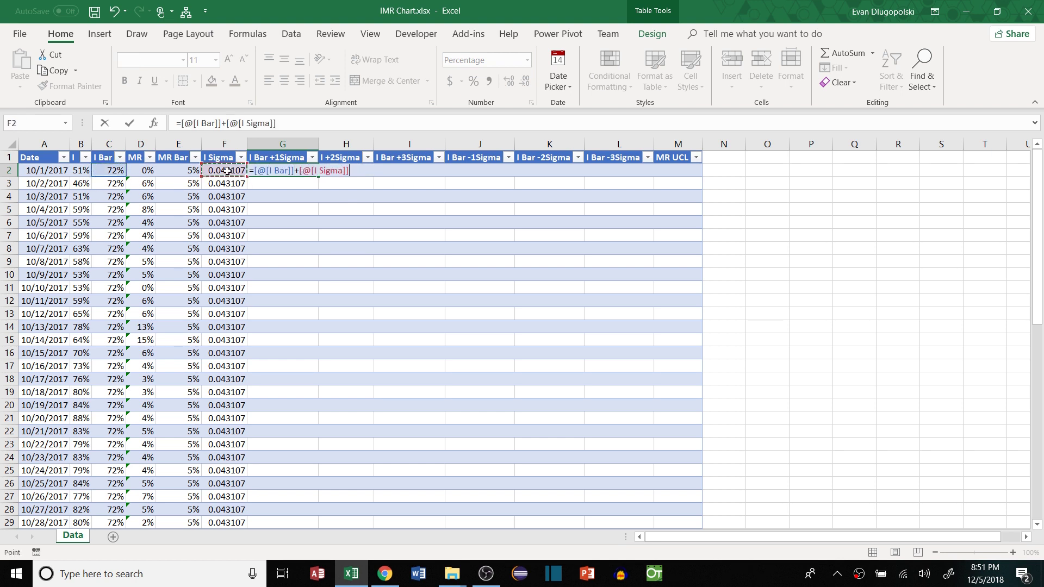
key(Tab)
Copy the I Bar +1Sigma formula from G2 into the I +2Sigma and I Bar +3Sigma columns.
click(309, 171)
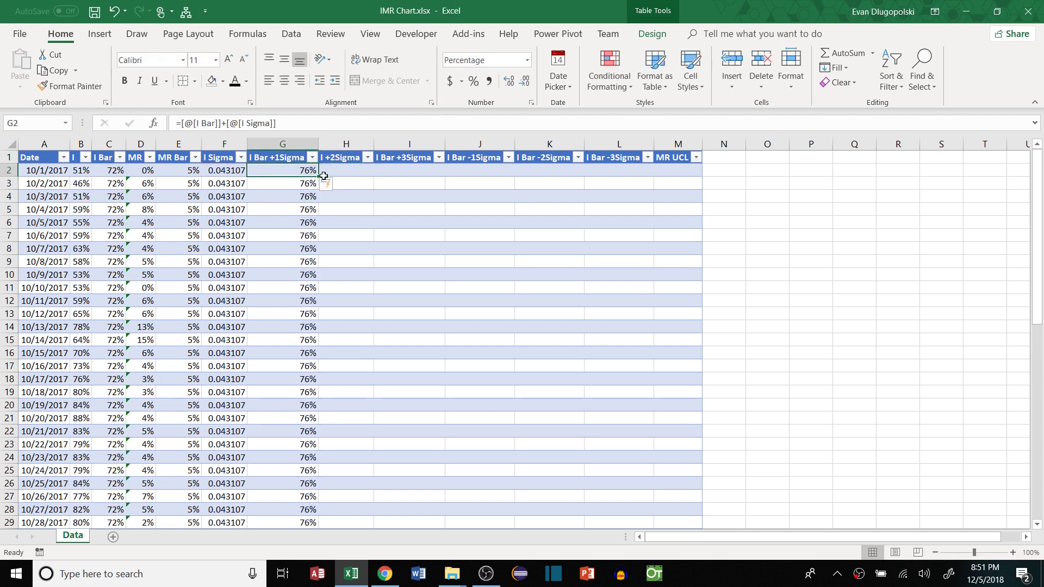
key(ctrl+c)
click(346, 171)
key(ctrl+v)
click(410, 170)
key(Return)
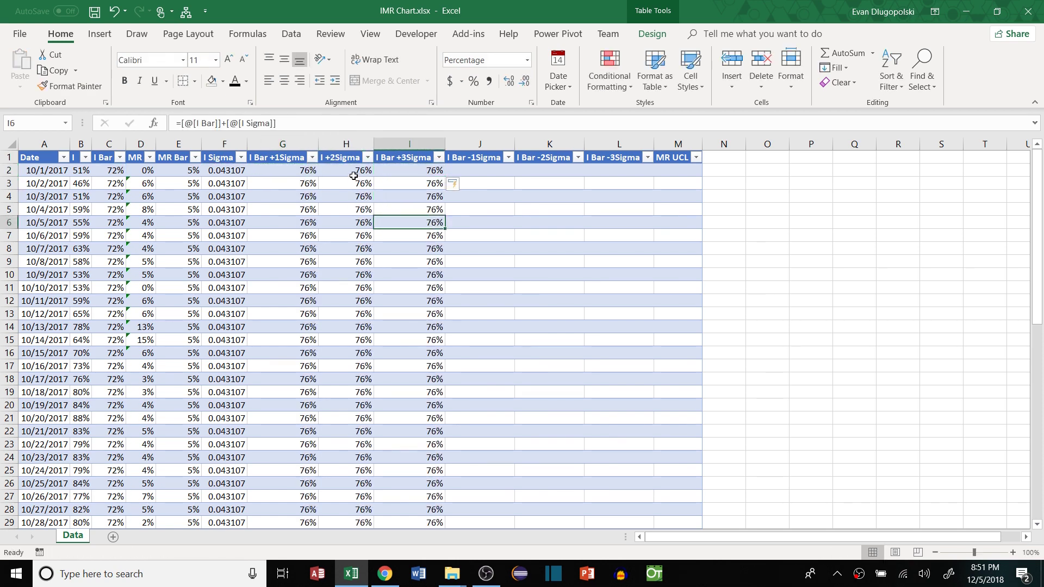
Change the I +2Sigma formula in H2 to =[@[I Bar]]+2*[@[I Sigma]].
click(353, 172)
click(224, 123)
text(2*)
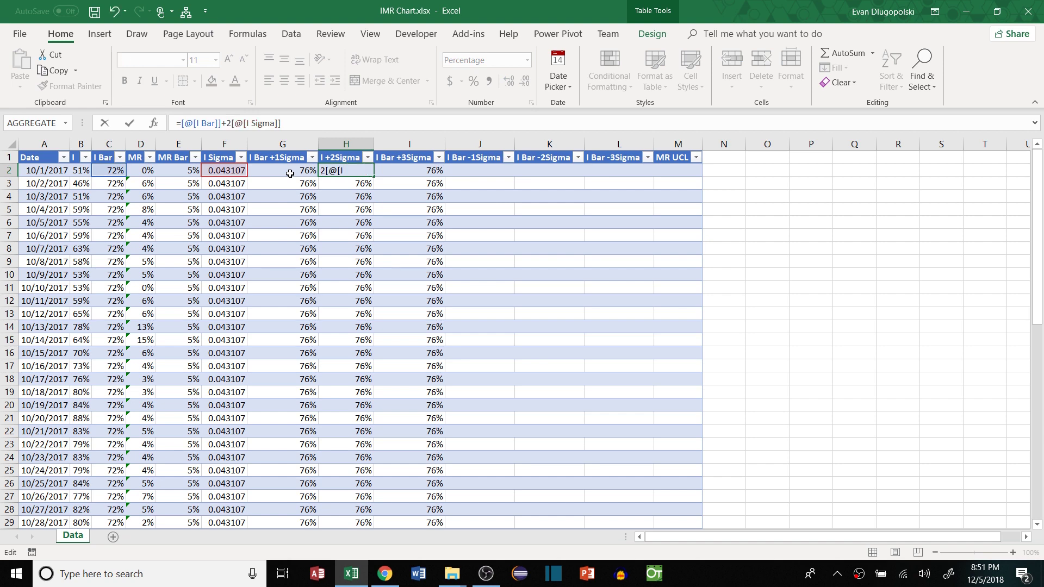
key(Return)
click(338, 171)
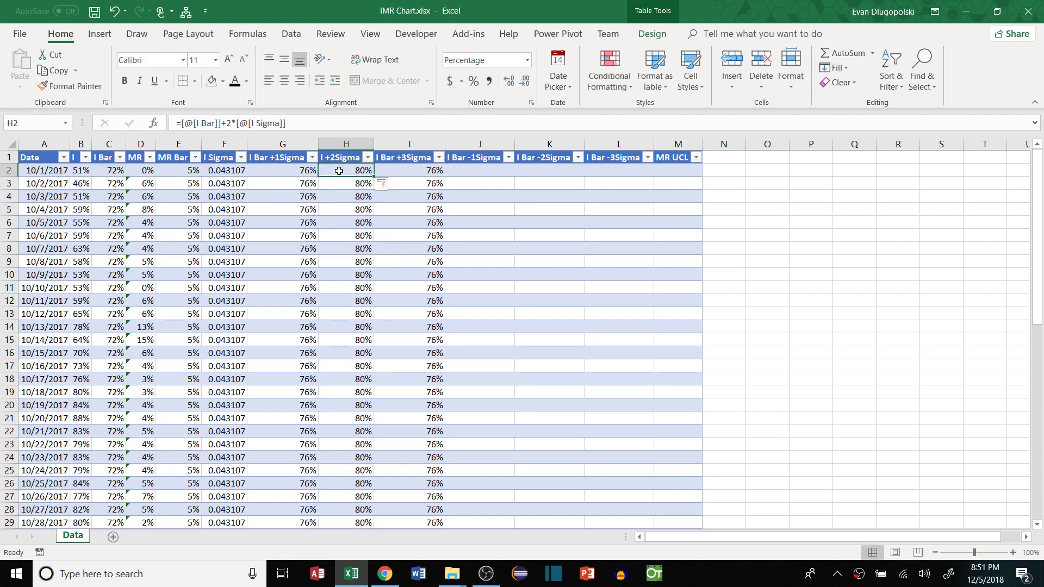
Change the I Bar +3Sigma formula in I2 to =[@[I Bar]]+3*[@[I Sigma]].
click(425, 169)
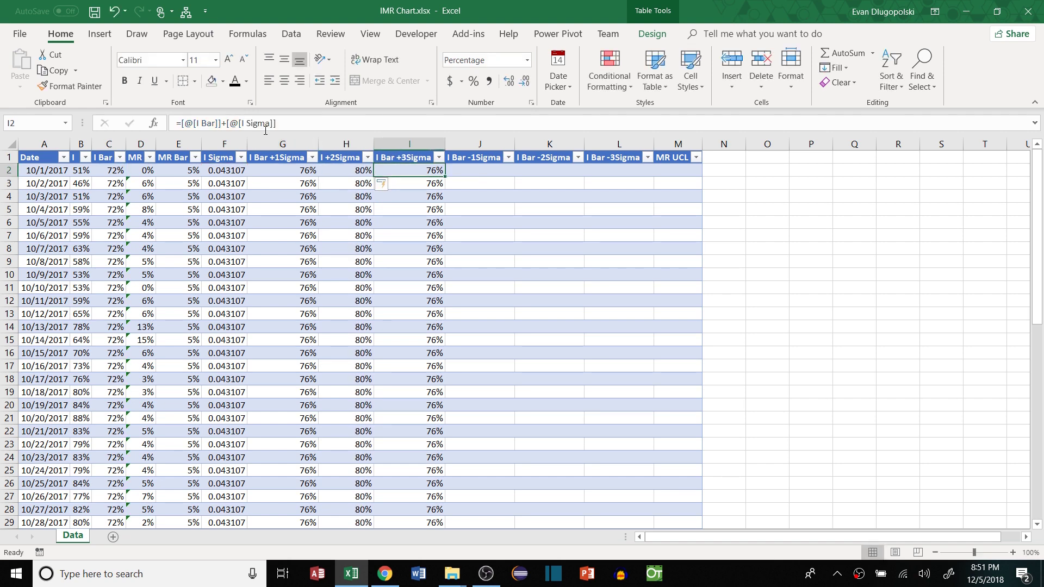
click(228, 123)
text(3*)
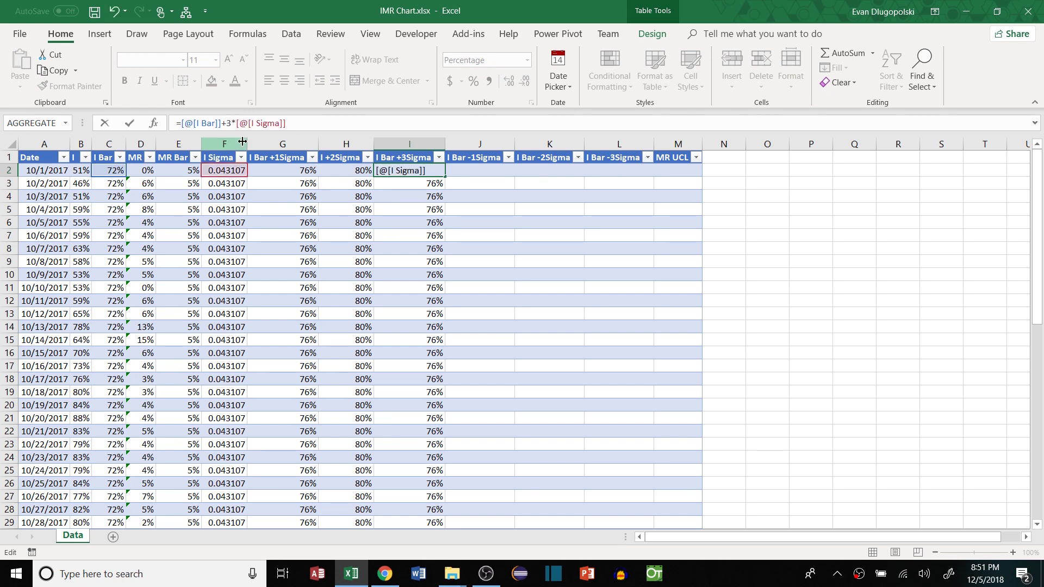
key(Return)
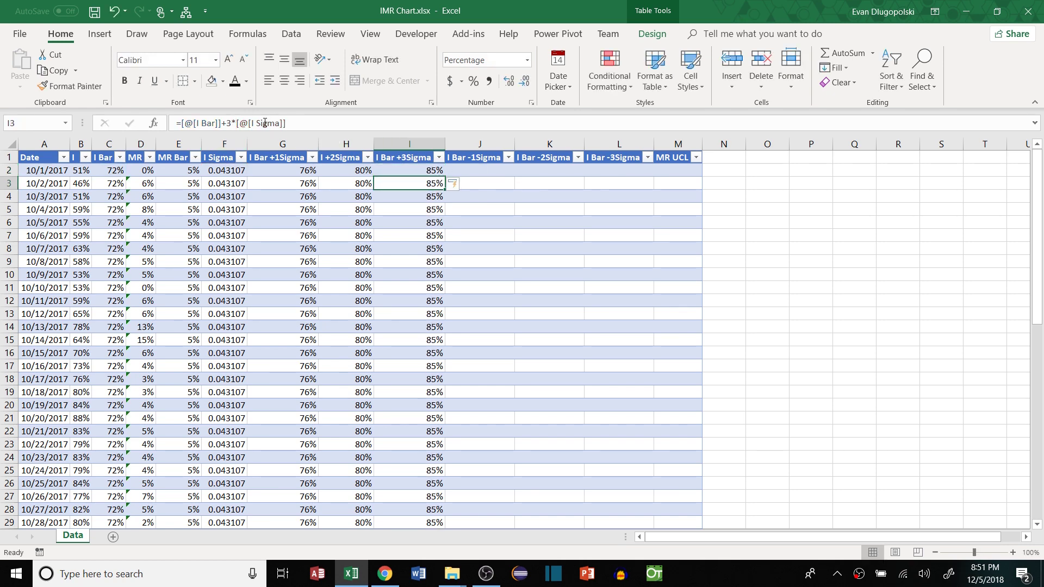
Copy the three plus-sigma formulas in G2:I2 into the I Bar -1Sigma, -2Sigma and -3Sigma columns, starting at J2.
click(425, 171)
click(455, 171)
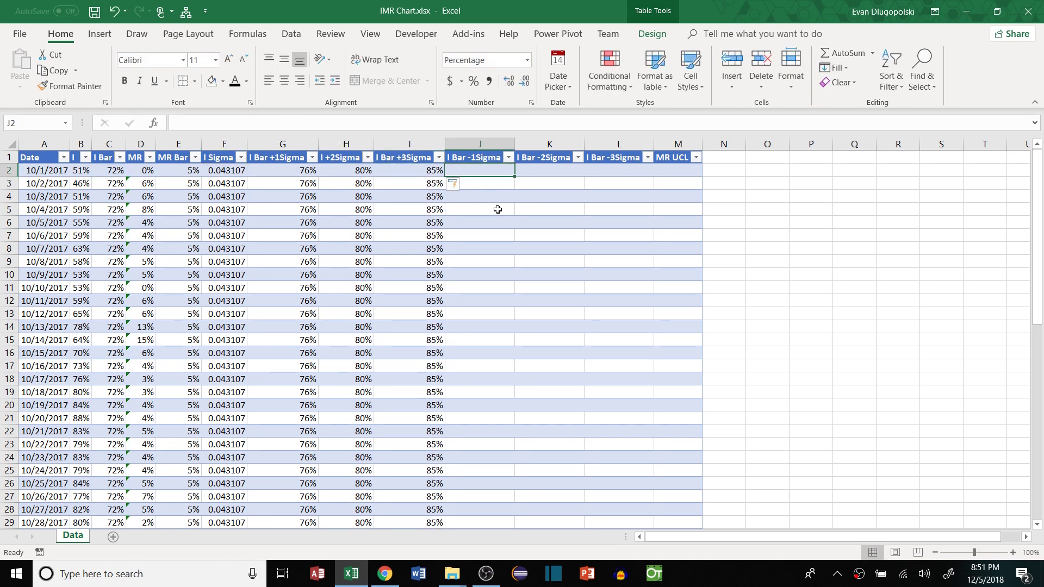
click(430, 171)
click(483, 171)
drag(310, 171, 435, 172)
key(ctrl+c)
key(Return)
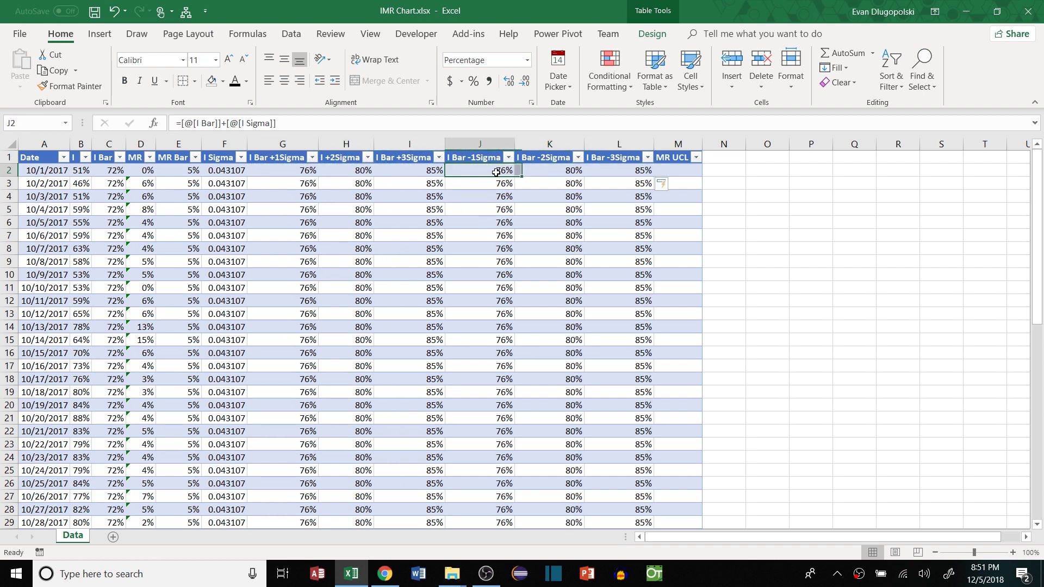
Change the I Bar -1Sigma formula in J2 to =[@[I Bar]]-[@[I Sigma]].
click(226, 123)
key(BackSpace)
text(-)
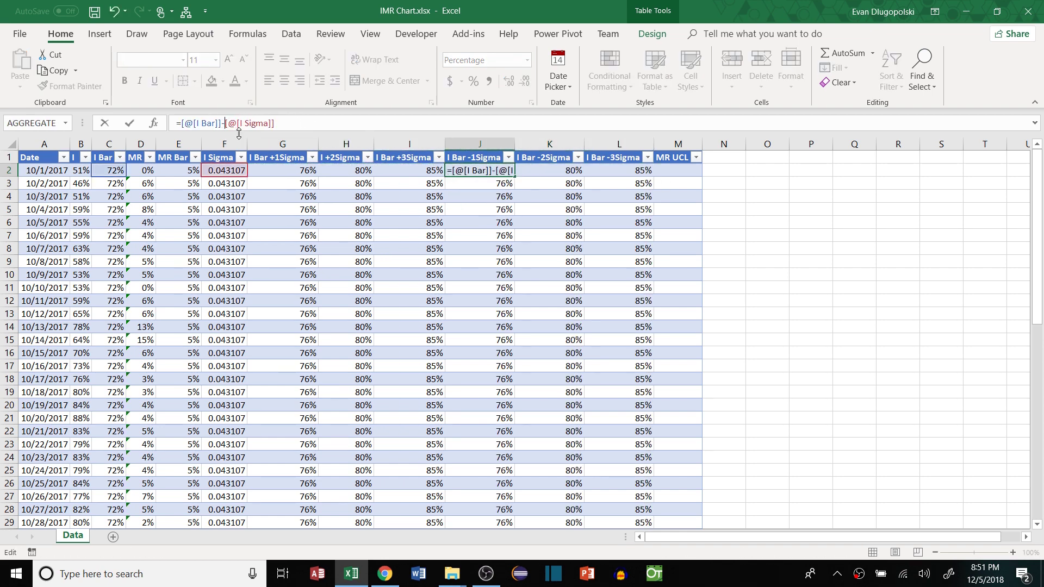
key(Return)
Change the I Bar -2Sigma formula in K2 to =[@[I Bar]]-2*[@[I Sigma]].
click(555, 170)
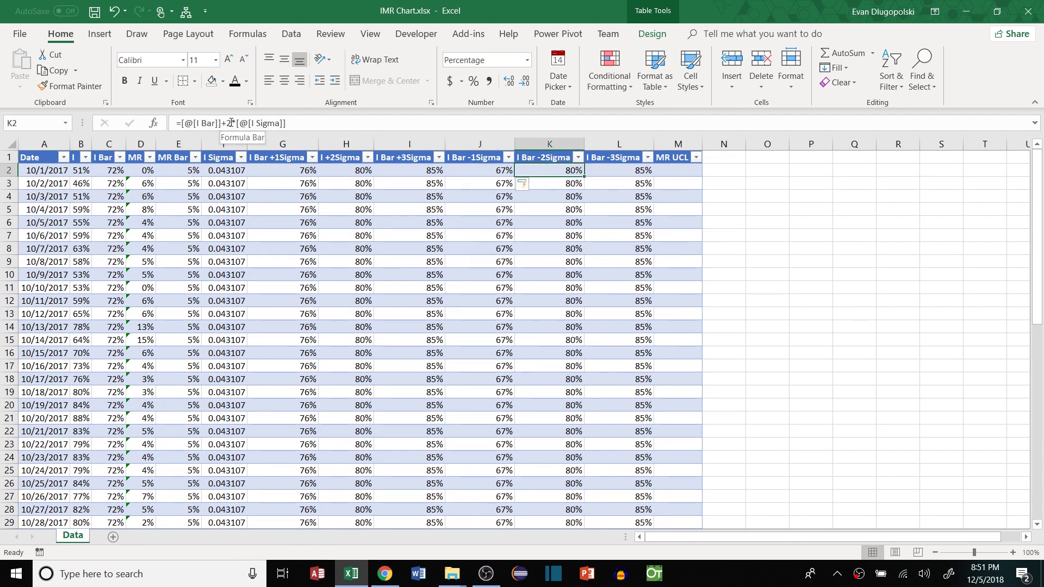
click(227, 124)
key(BackSpace)
text(-)
key(Return)
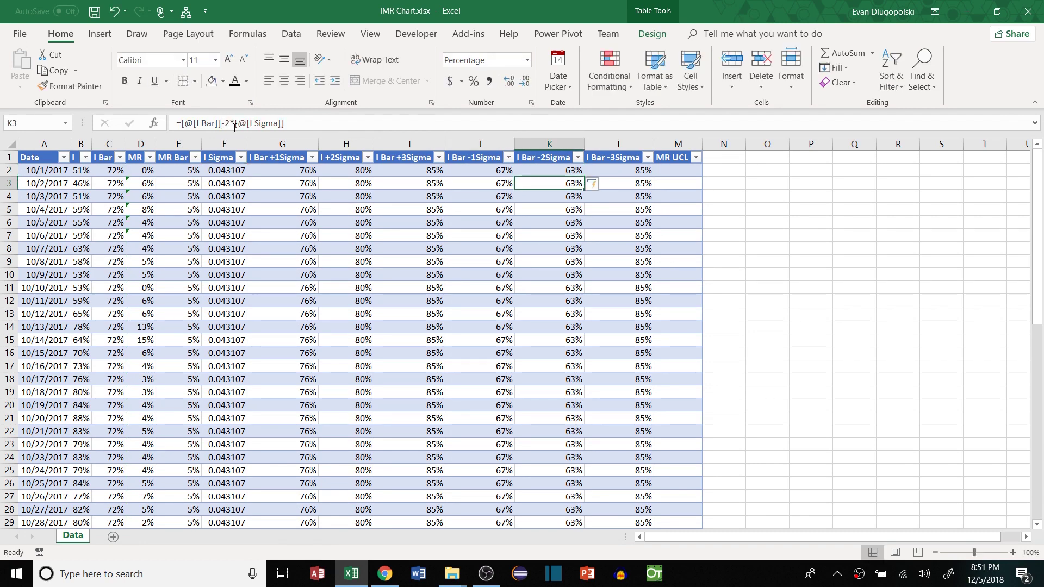
Change the I Bar -3Sigma formula in L2 to =[@[I Bar]]-3*[@[I Sigma]].
click(620, 170)
click(226, 123)
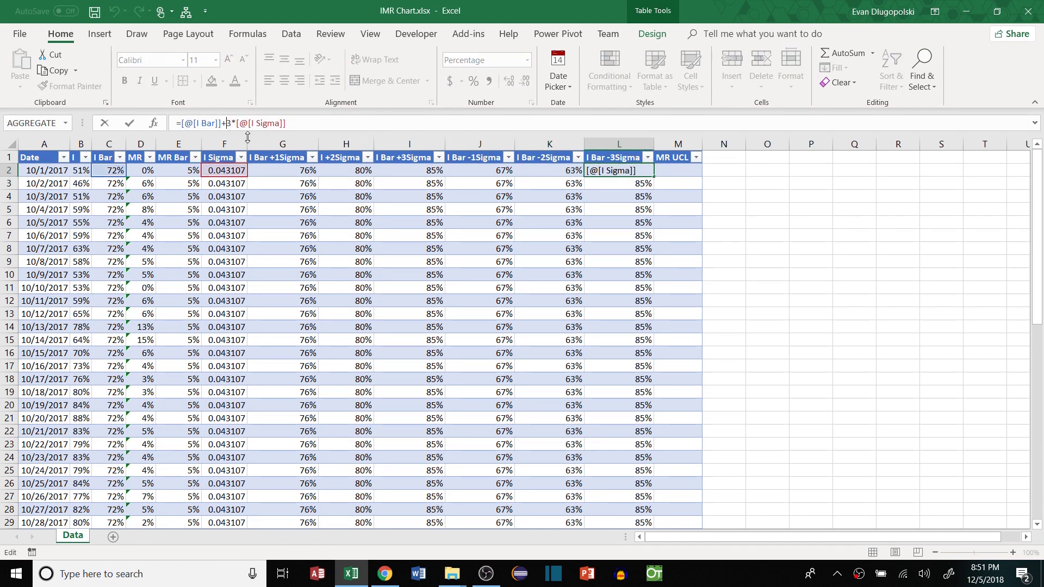
key(BackSpace)
text(-)
key(Return)
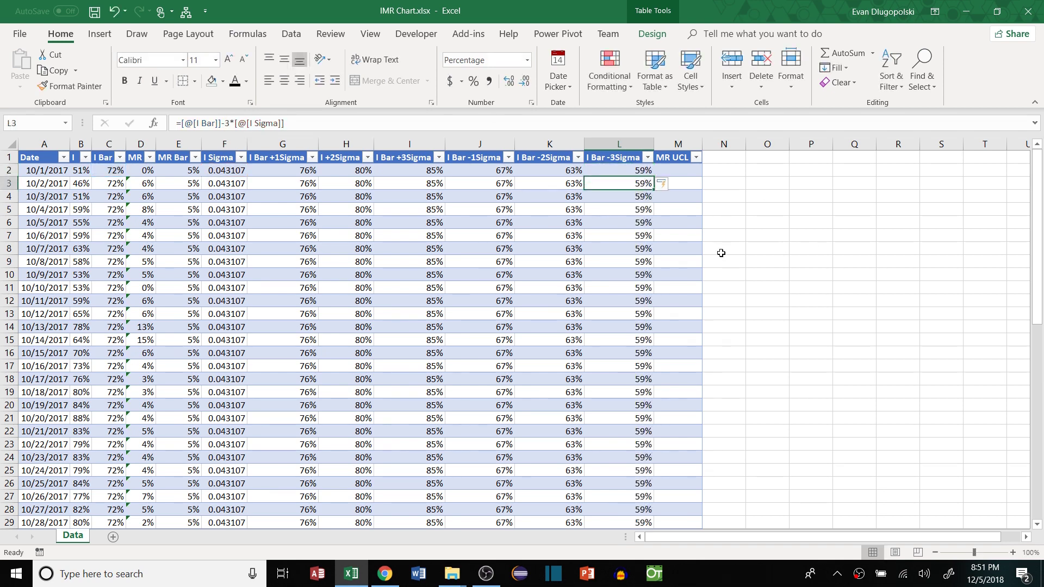
click(631, 262)
Fill the MR UCL column with 3.267 times MR Bar, entering =3.267*[@[MR Bar]] in M2.
click(670, 172)
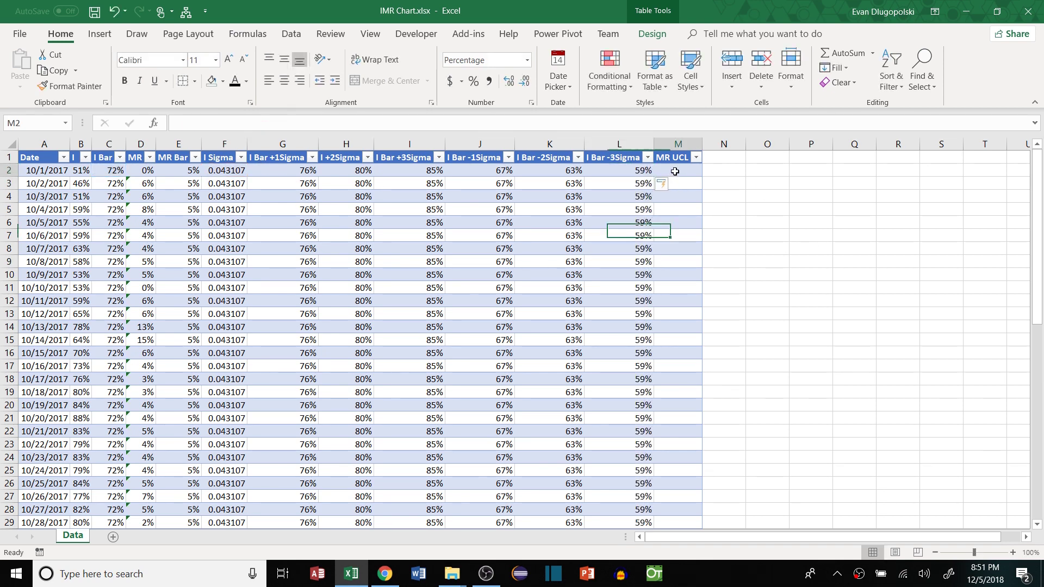
text(=)
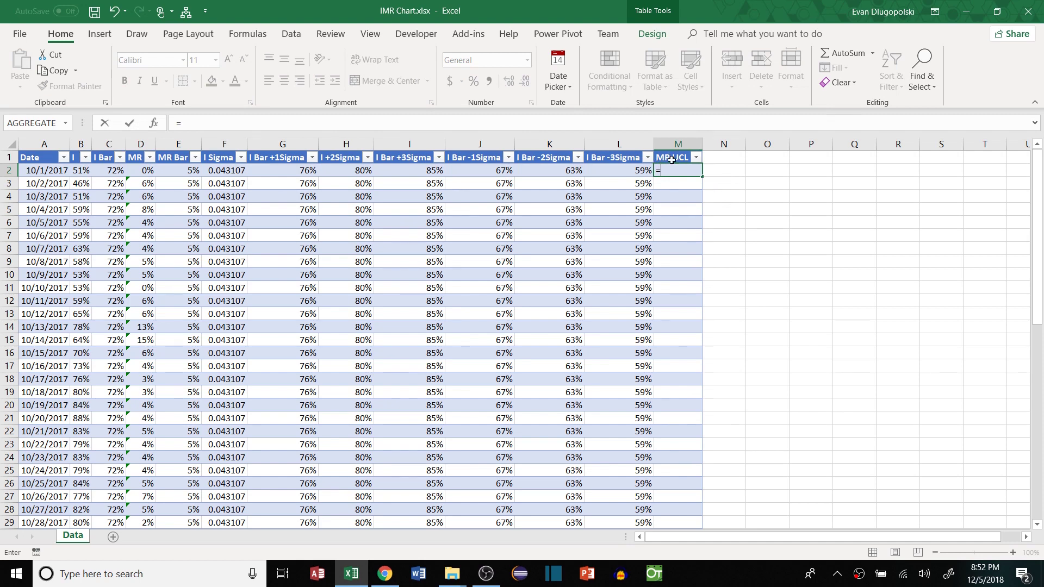
text(3.2667)
key(BackSpace)
key(BackSpace)
click(161, 169)
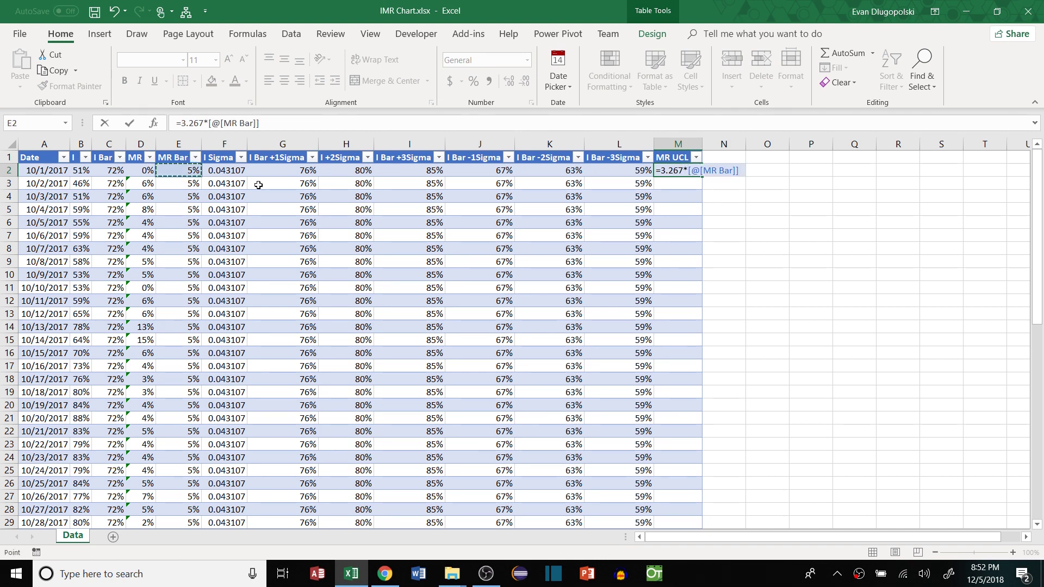
key(ctrl+Return)
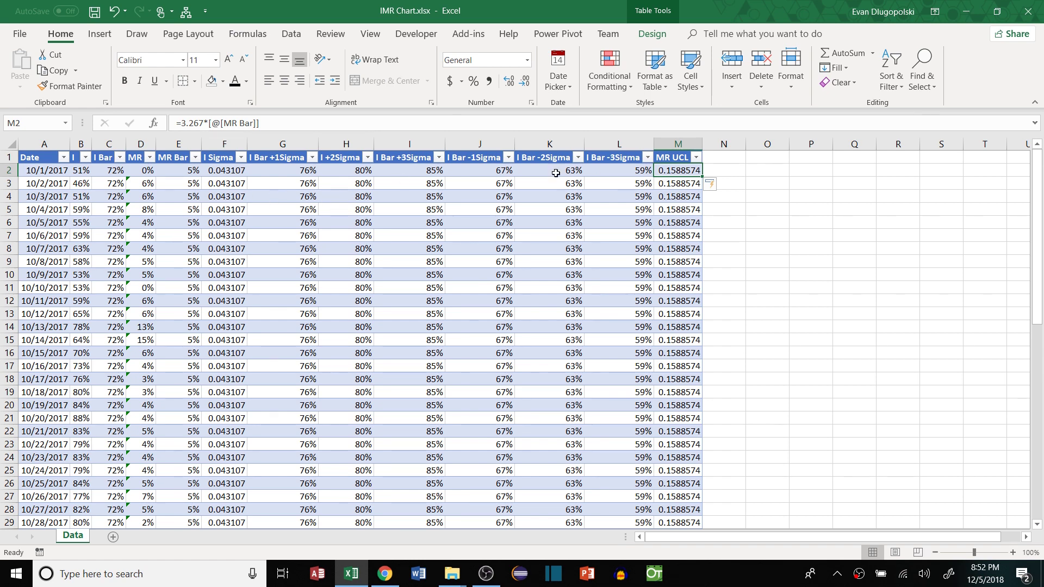
Format all values in the MR UCL and I Sigma columns as percentages without decimals.
key(ctrl+shift+Down)
key(ctrl+shift+5)
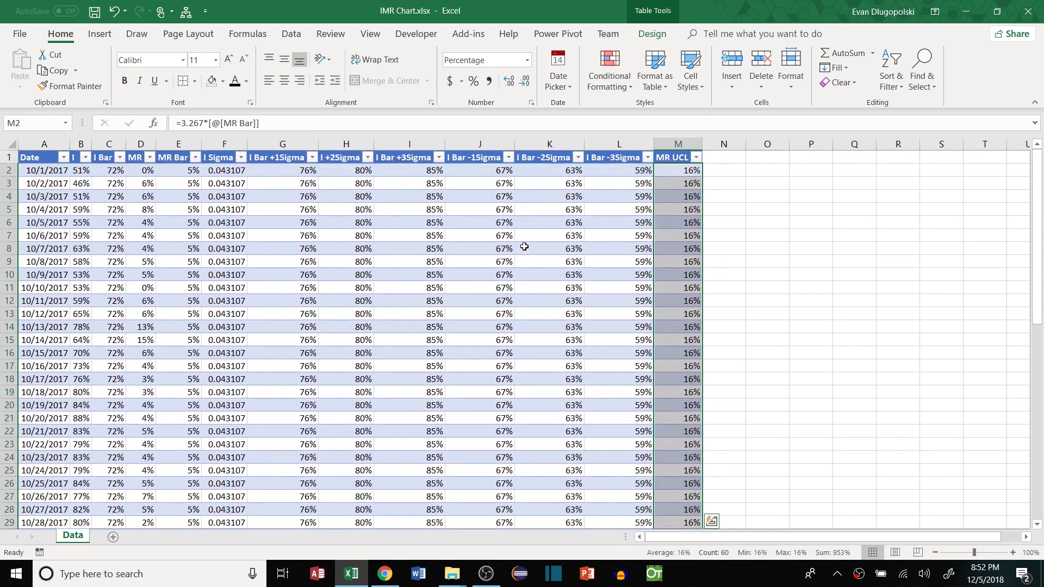
click(526, 245)
click(237, 172)
key(ctrl+shift+Down)
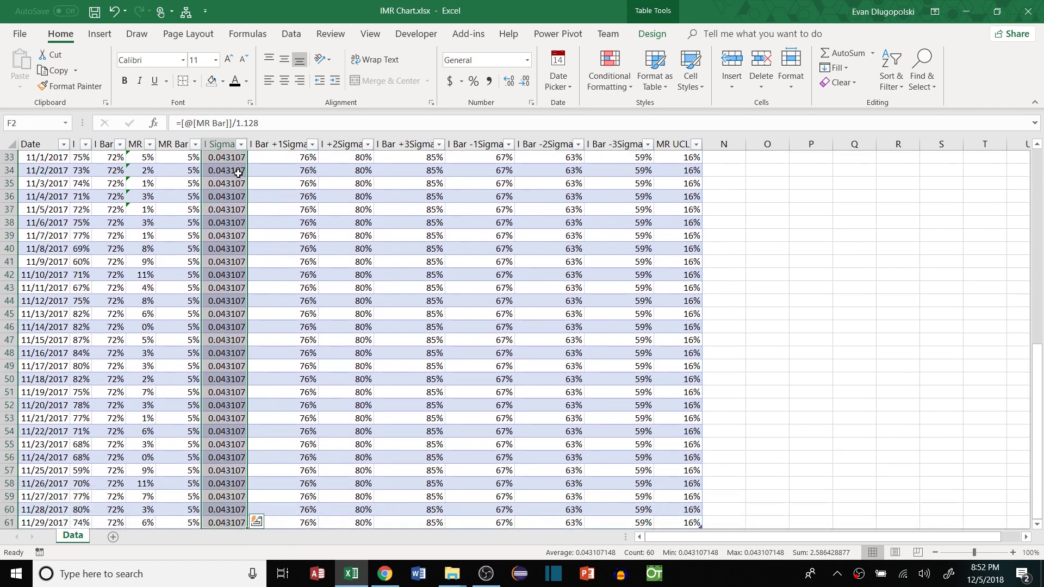
click(475, 83)
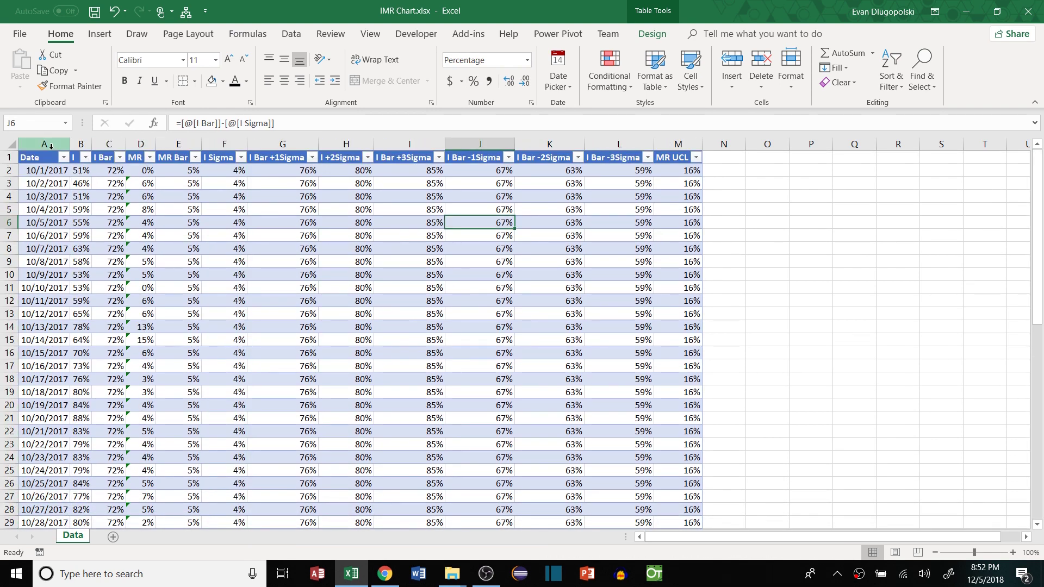
Insert a 2-D line chart from the whole table, including the headers from Date to MR UCL.
drag(46, 157, 668, 195)
key(ctrl+shift+Down)
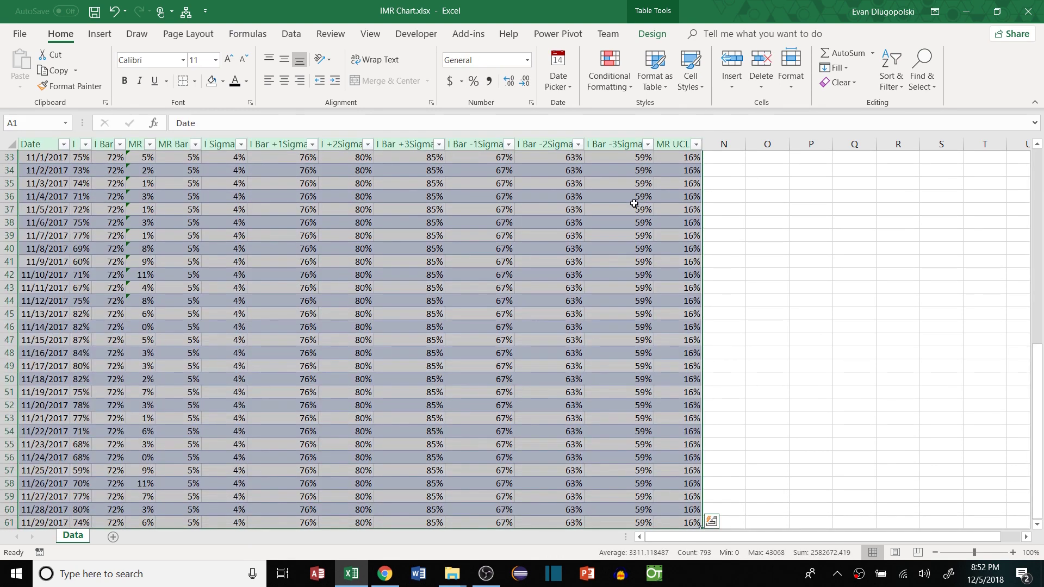
click(100, 34)
click(397, 67)
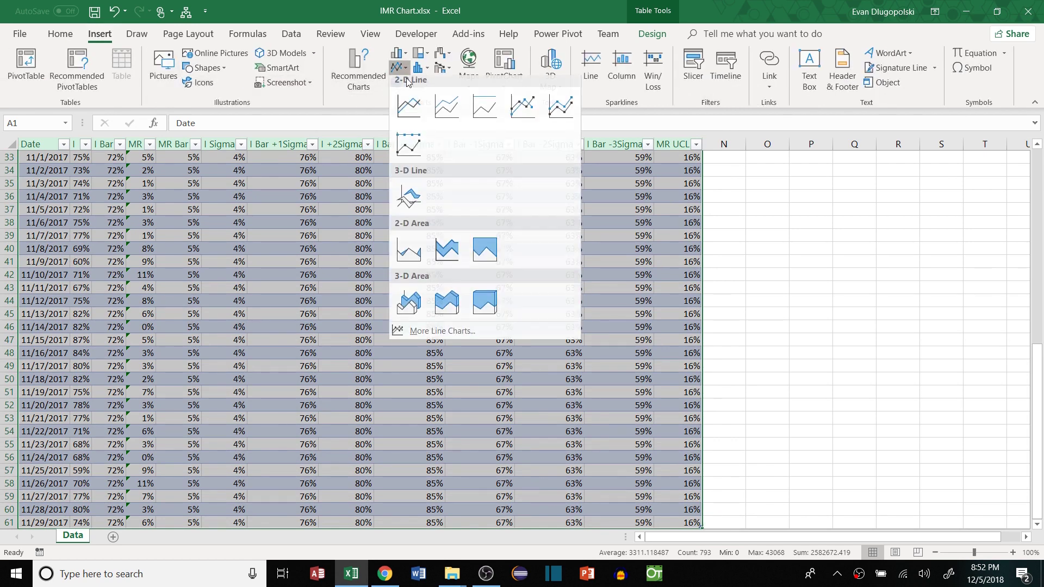
click(409, 109)
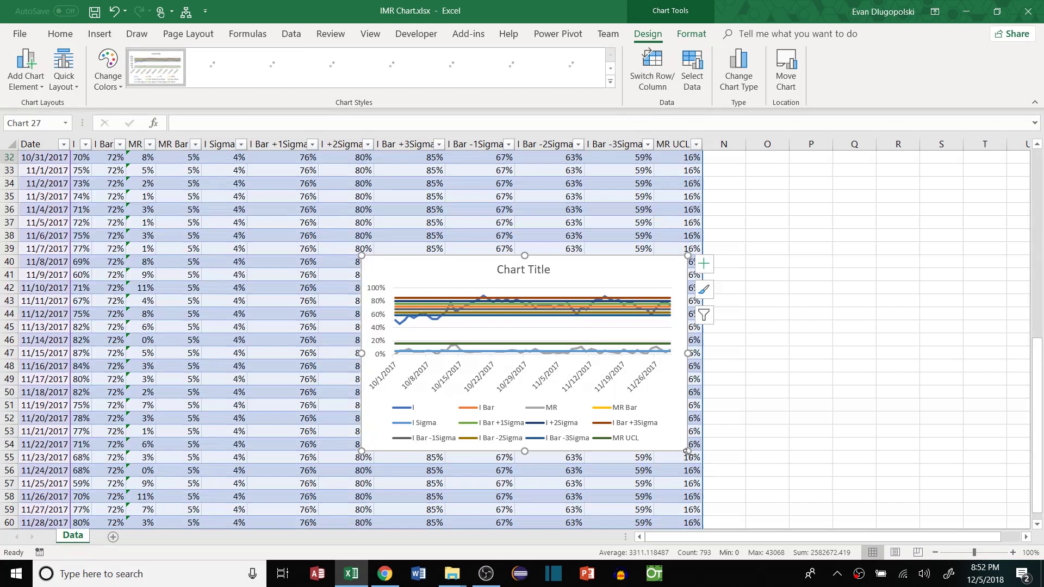
Enlarge the line chart and reposition it over the table so the whole chart is in view.
drag(687, 452, 906, 511)
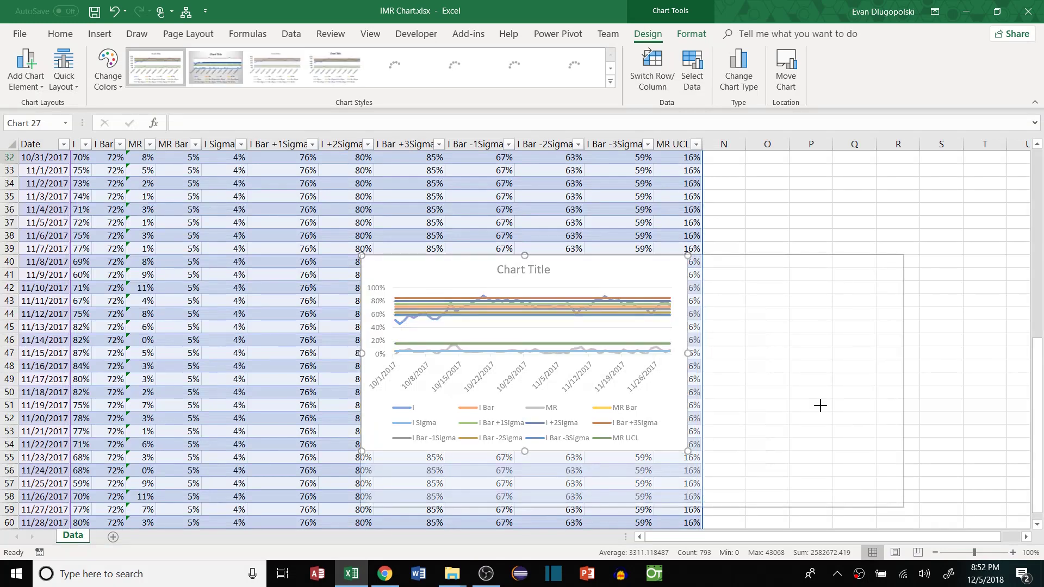
drag(789, 324, 596, 223)
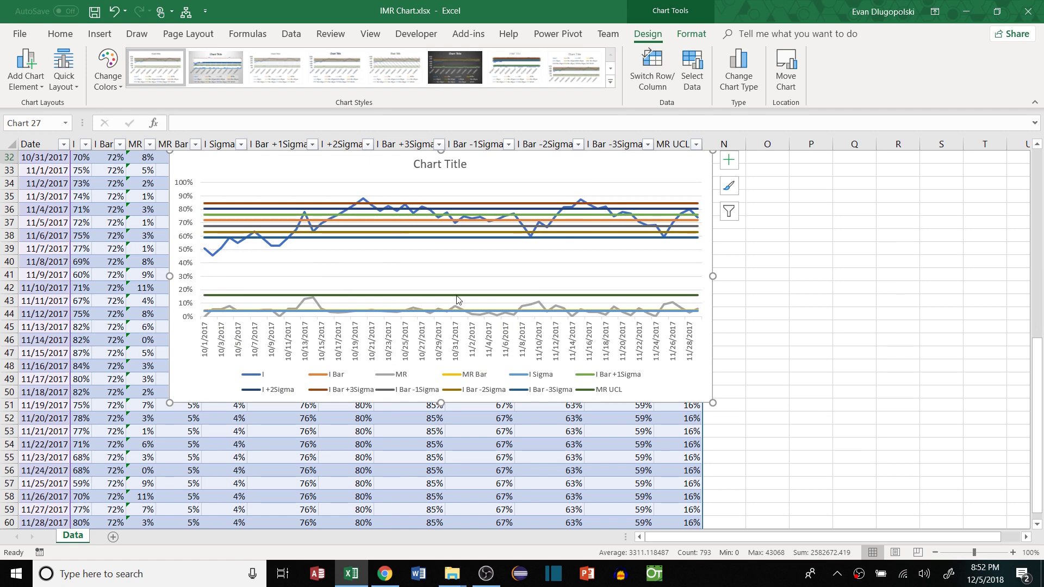
drag(626, 160, 613, 200)
Edit the chart's data source and remove the MR UCL and MR series.
right_click(579, 200)
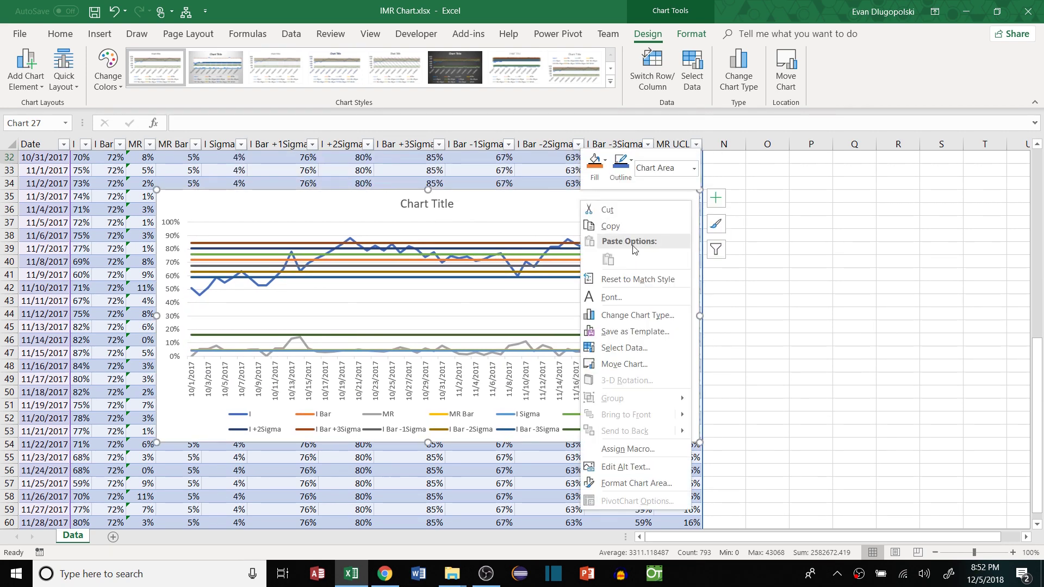
click(624, 347)
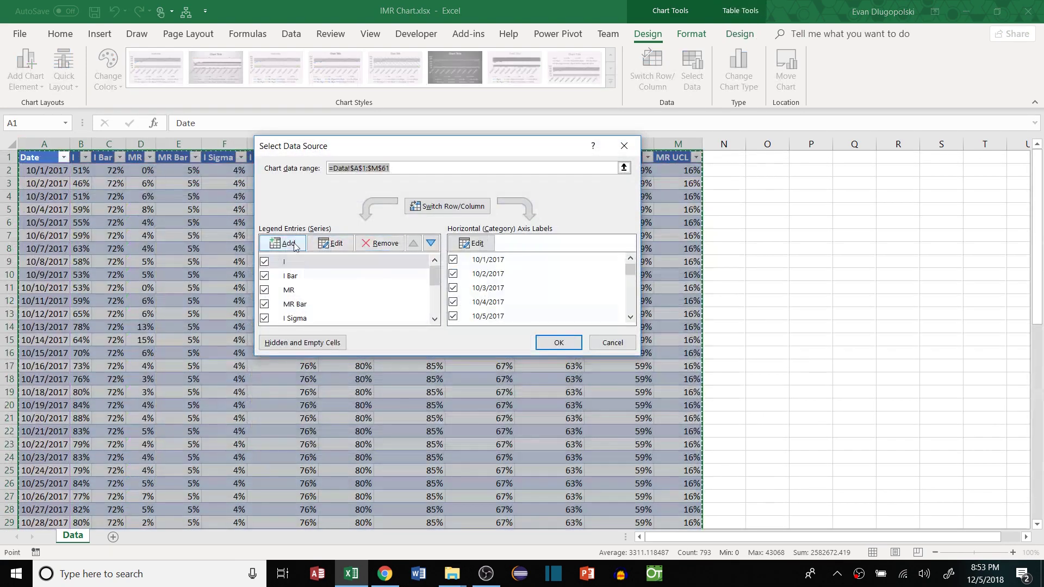
drag(434, 278, 434, 302)
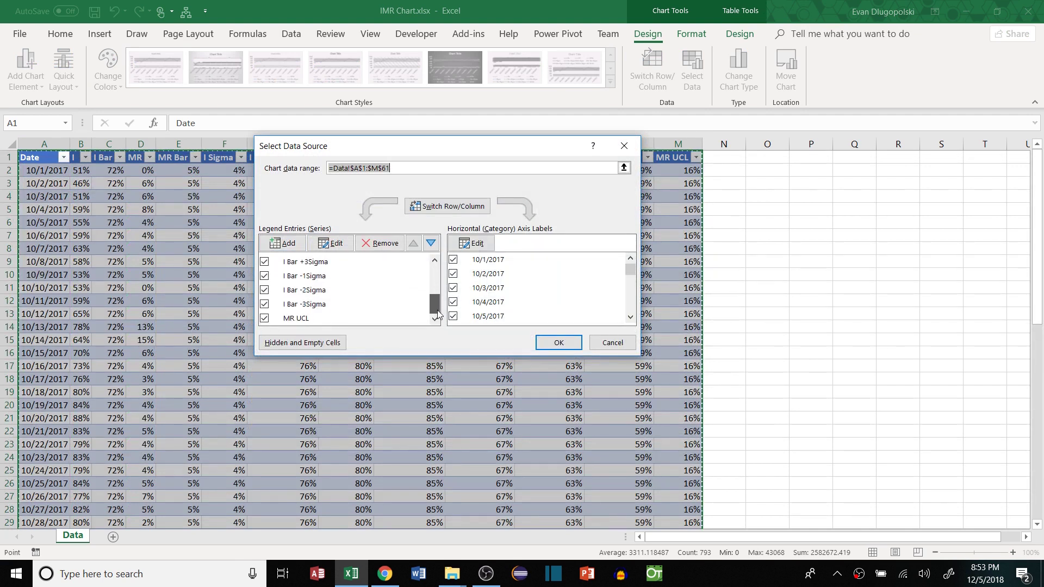
click(302, 318)
click(380, 243)
scroll(417, 281, up, 3)
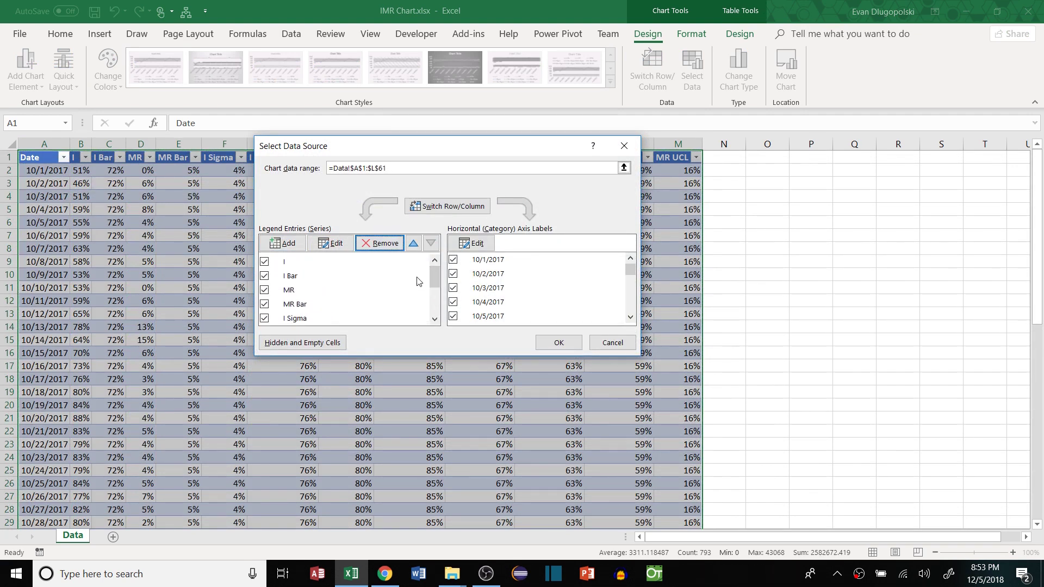
click(296, 289)
click(379, 243)
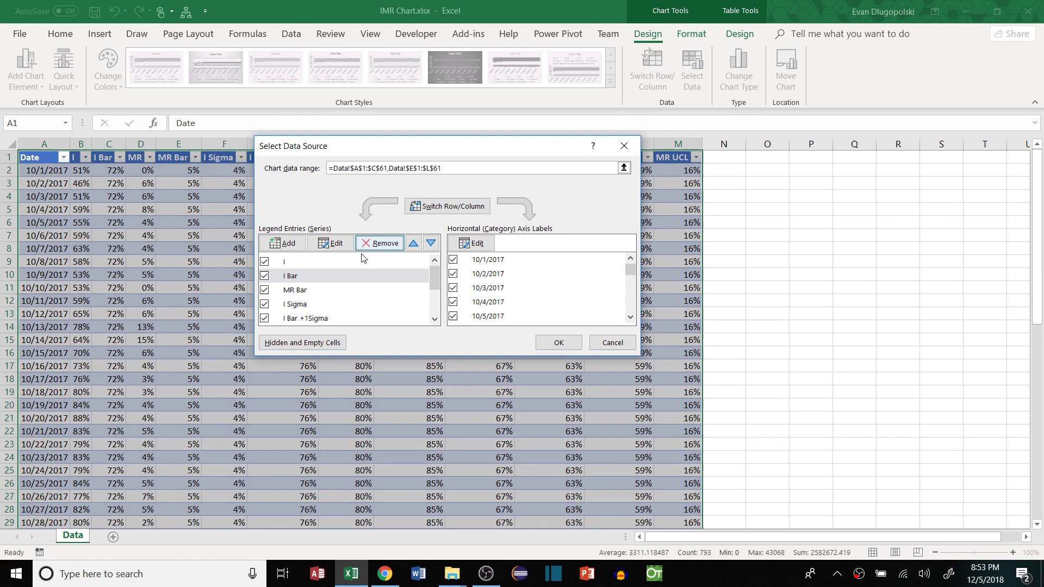
Remove the MR Bar and I Sigma series from the chart's data source and apply the change.
click(310, 291)
click(398, 250)
click(309, 294)
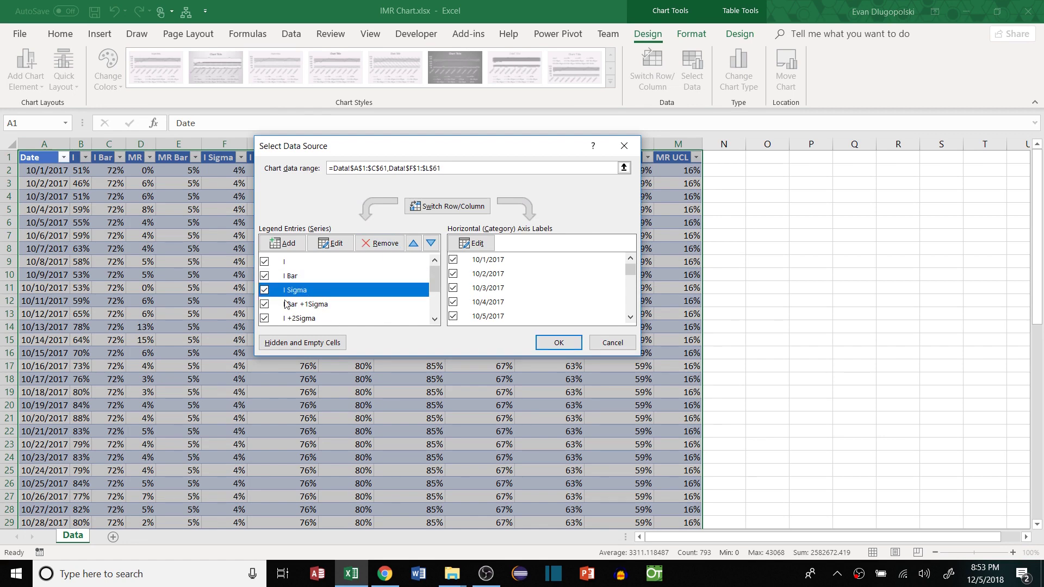
click(364, 246)
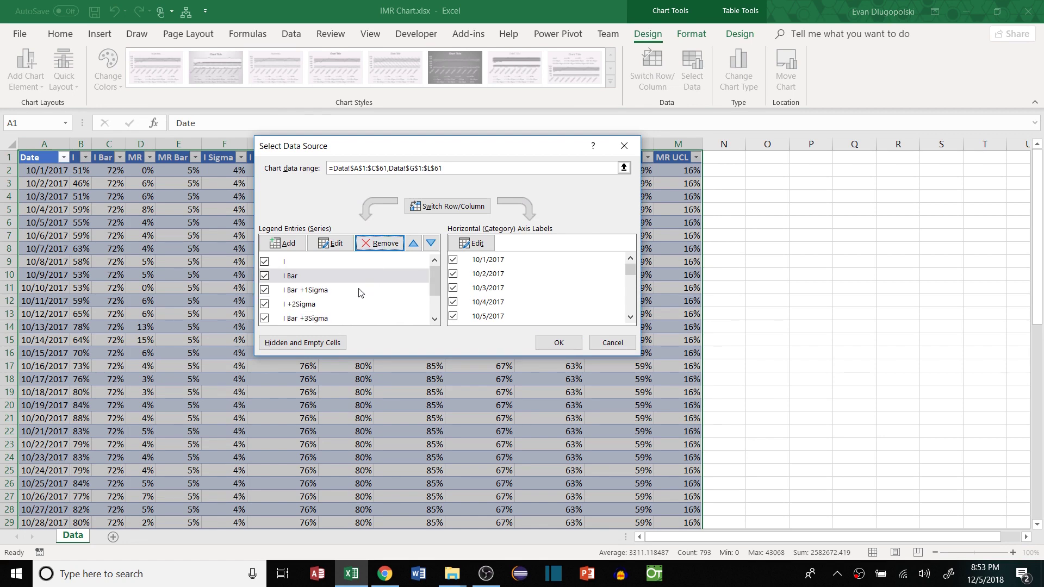
click(558, 342)
key(Escape)
Move the chart up the sheet so it sits over the first rows of the table.
scroll(691, 318, down, 7)
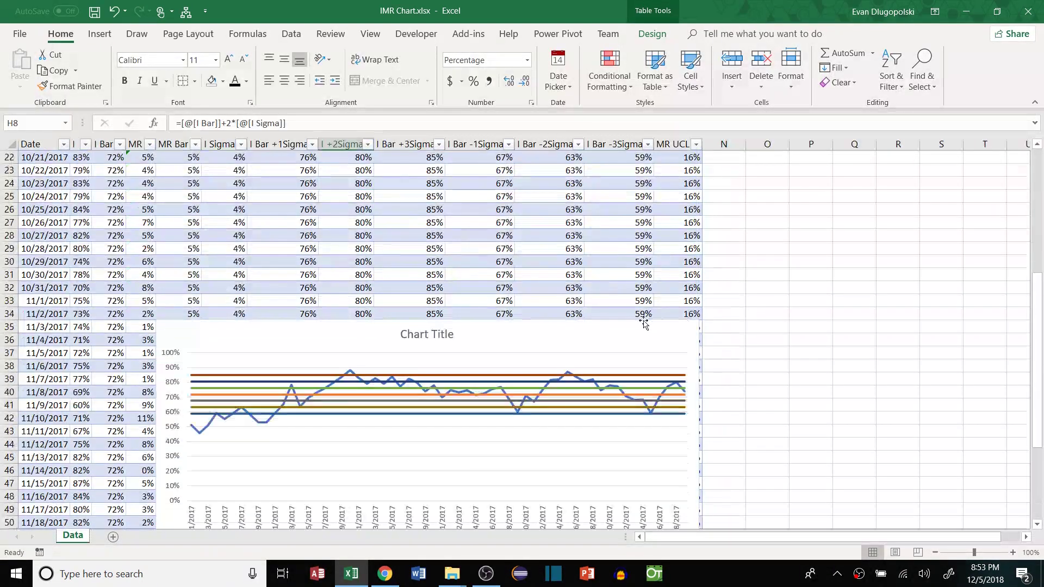
drag(643, 324, 727, 159)
scroll(819, 314, up, 6)
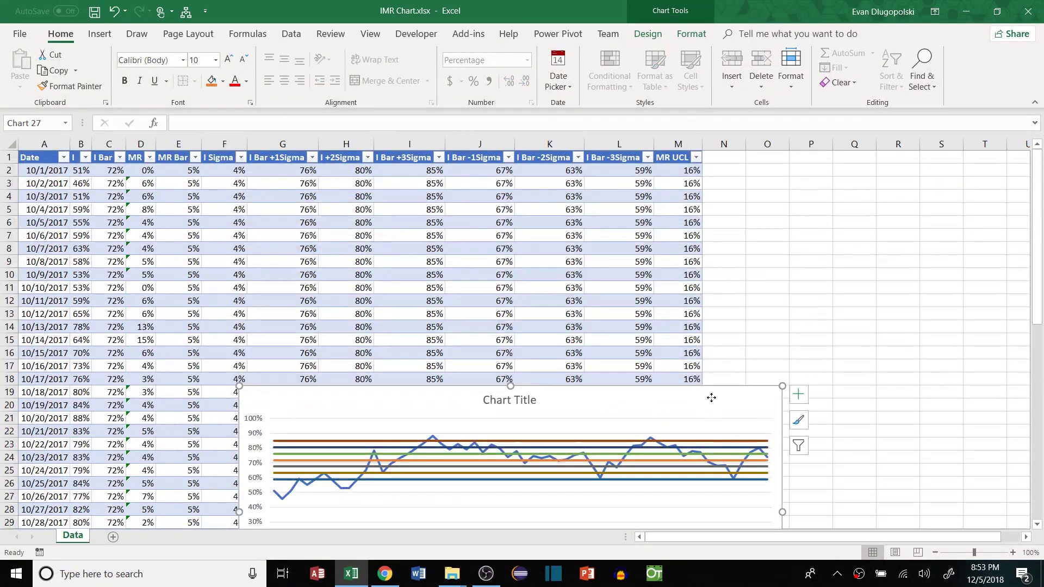
drag(706, 402, 786, 223)
click(941, 287)
drag(705, 223, 553, 212)
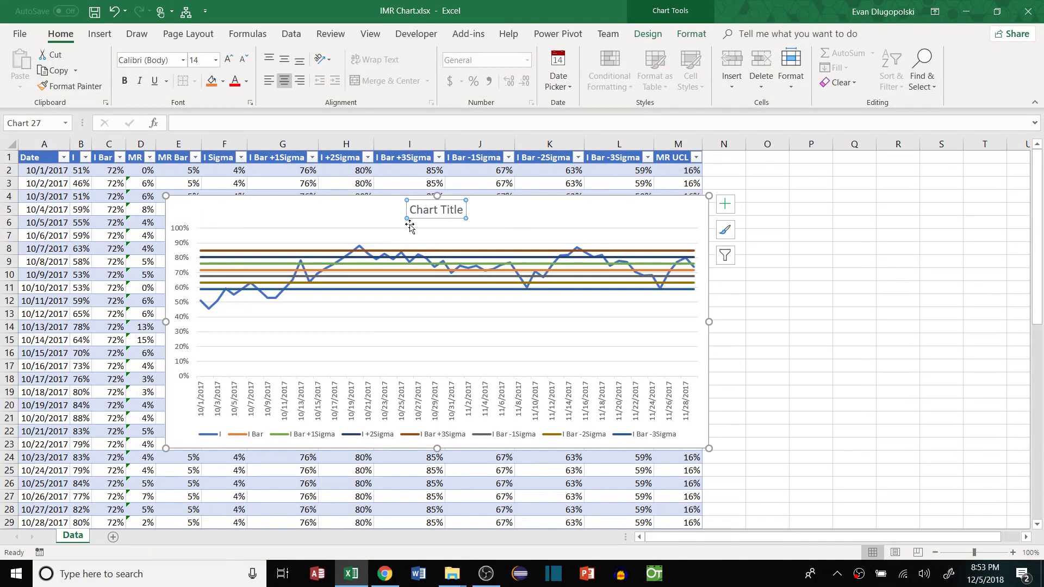
Change the chart title to "OTD I Chart".
click(435, 211)
text(OTD)
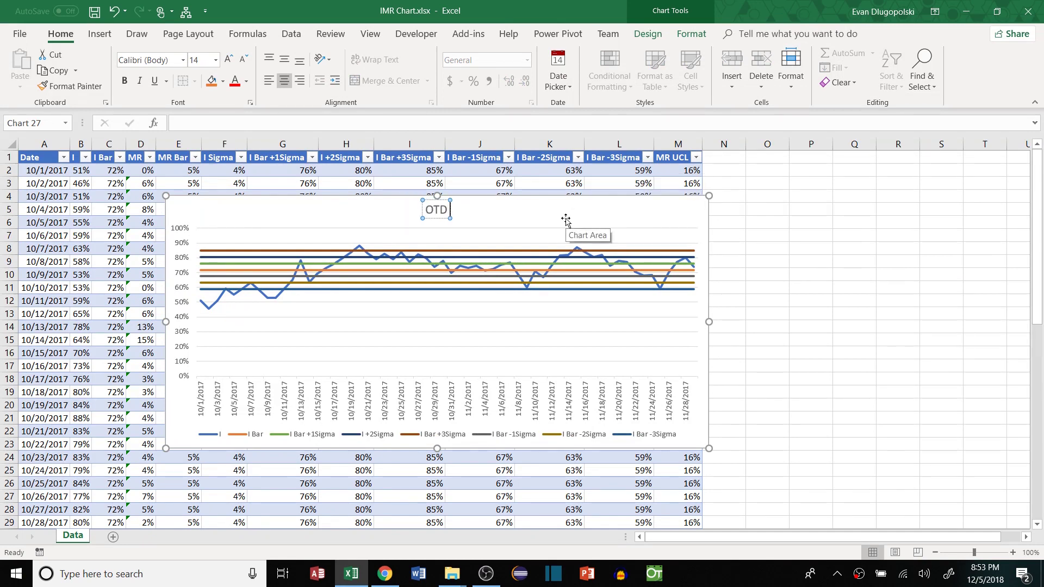
text( I Chart)
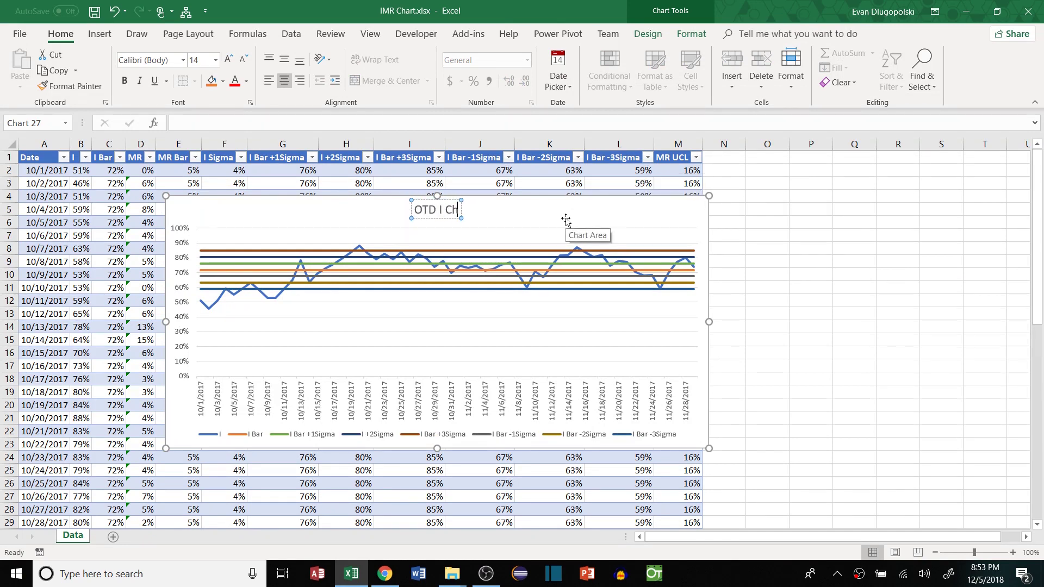
click(805, 261)
Shift the chart toward the table's upper-left corner and enlarge it to span about columns C to O, down to row 24.
drag(619, 212, 553, 188)
drag(649, 430, 773, 462)
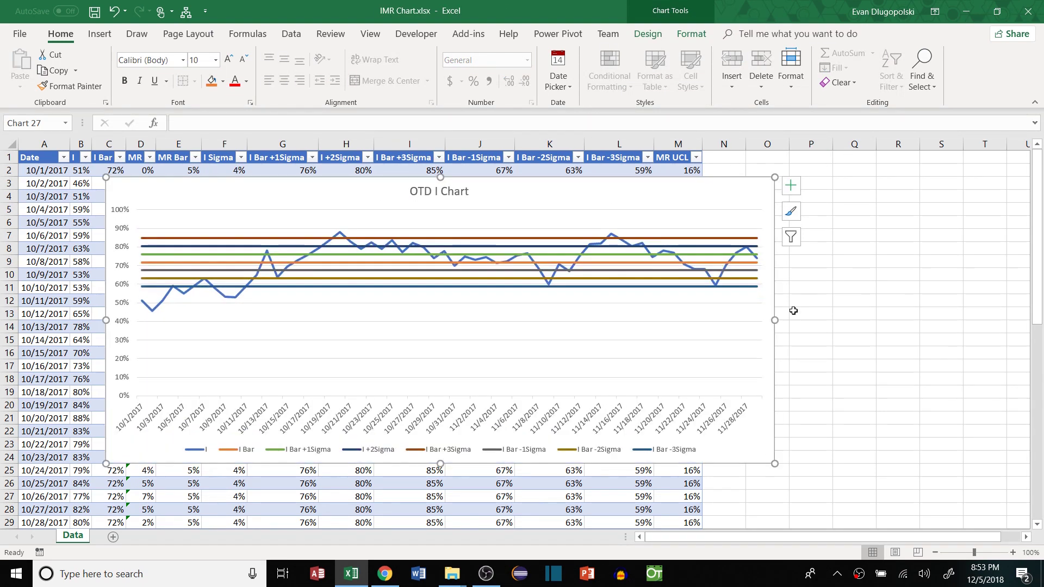
click(853, 287)
Format the I Bar +3Sigma series as a solid line in standard red.
click(199, 238)
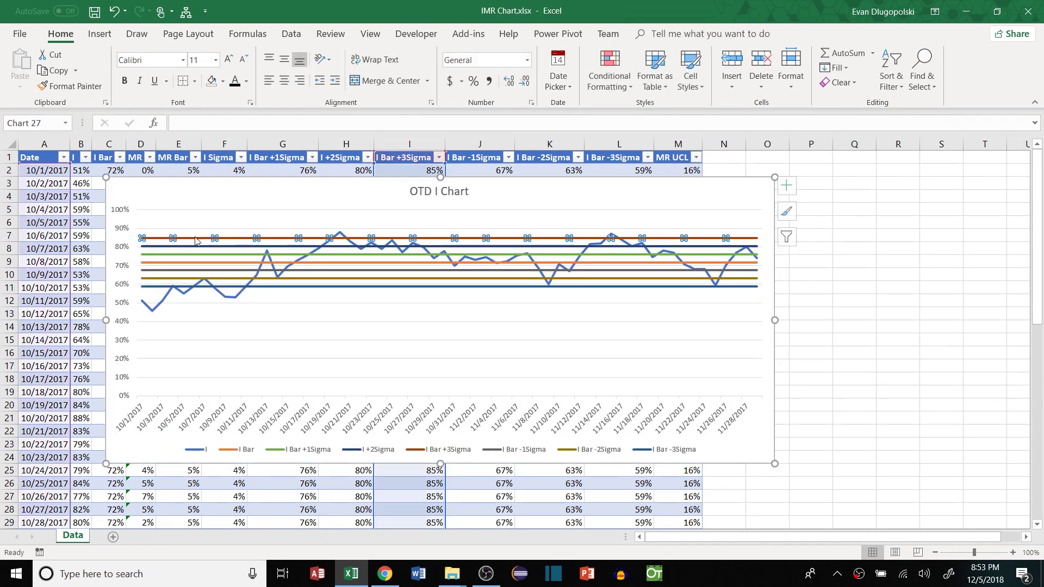
click(199, 253)
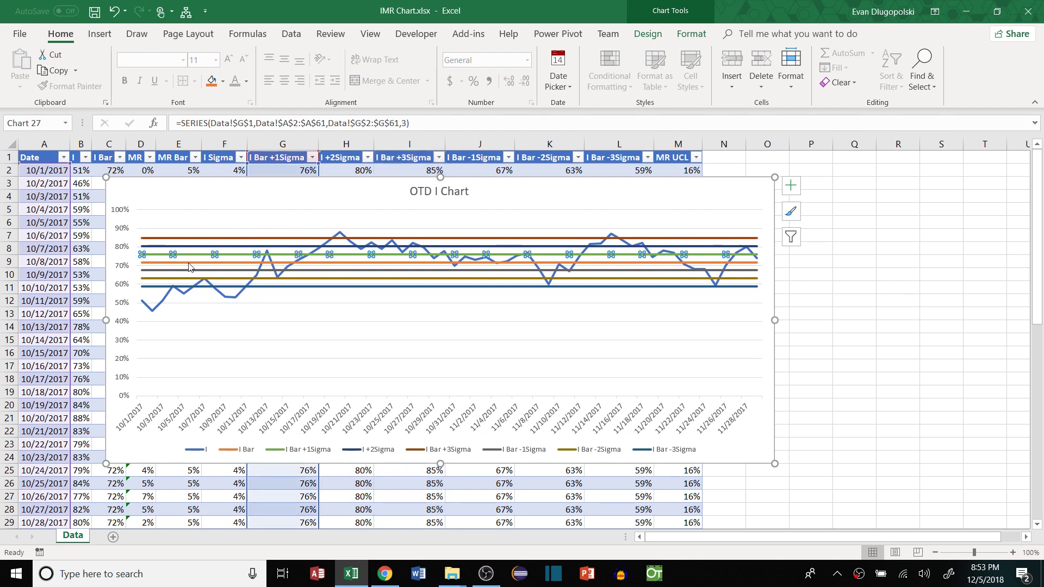
click(199, 263)
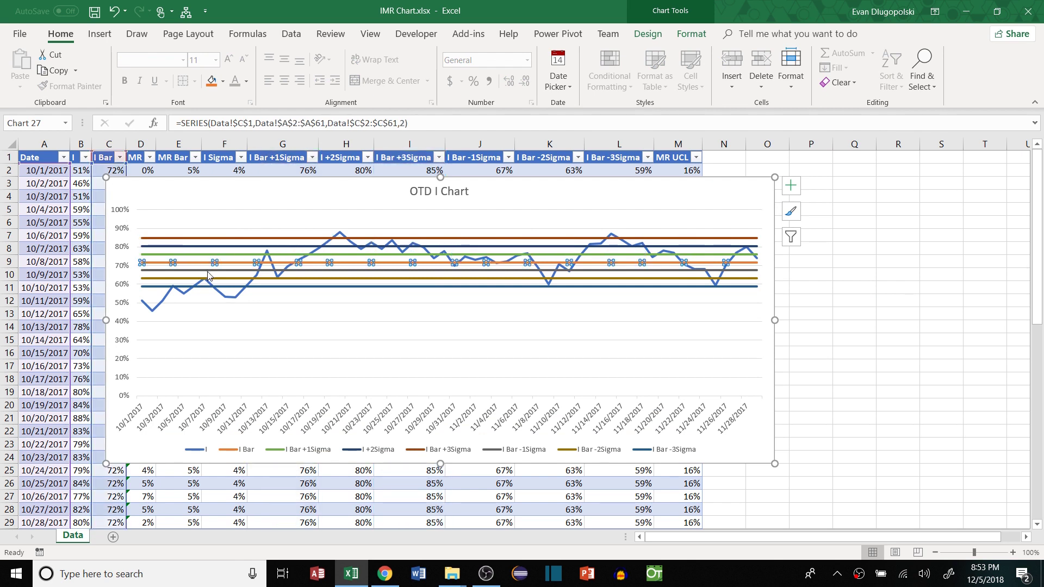
click(184, 239)
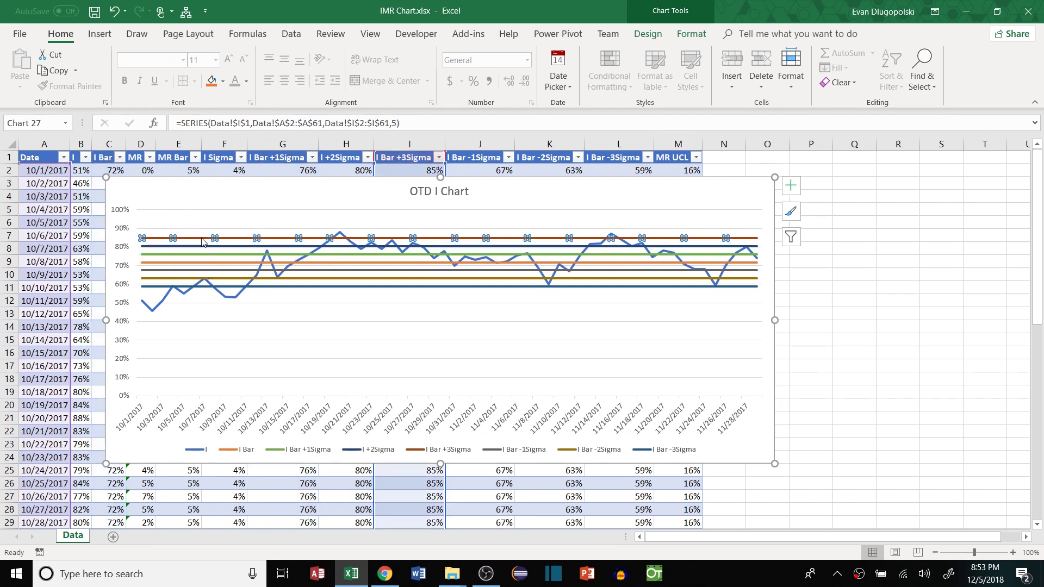
right_click(203, 239)
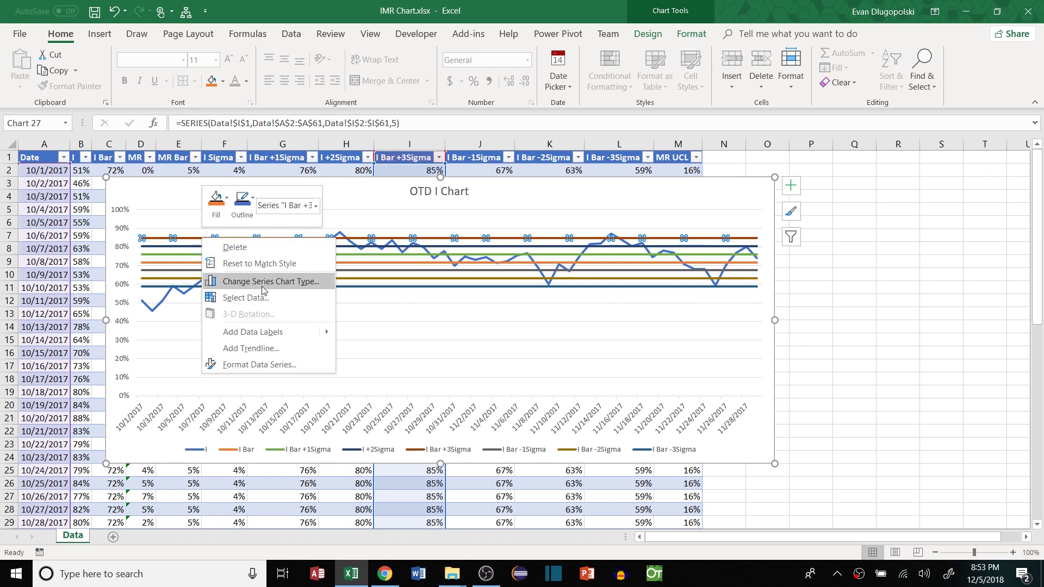
click(254, 364)
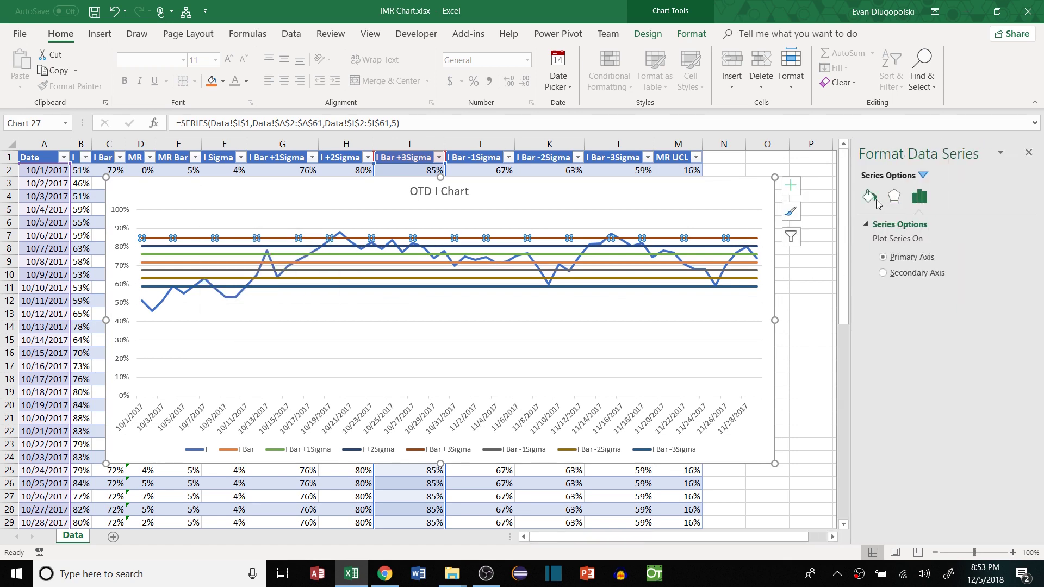
click(870, 196)
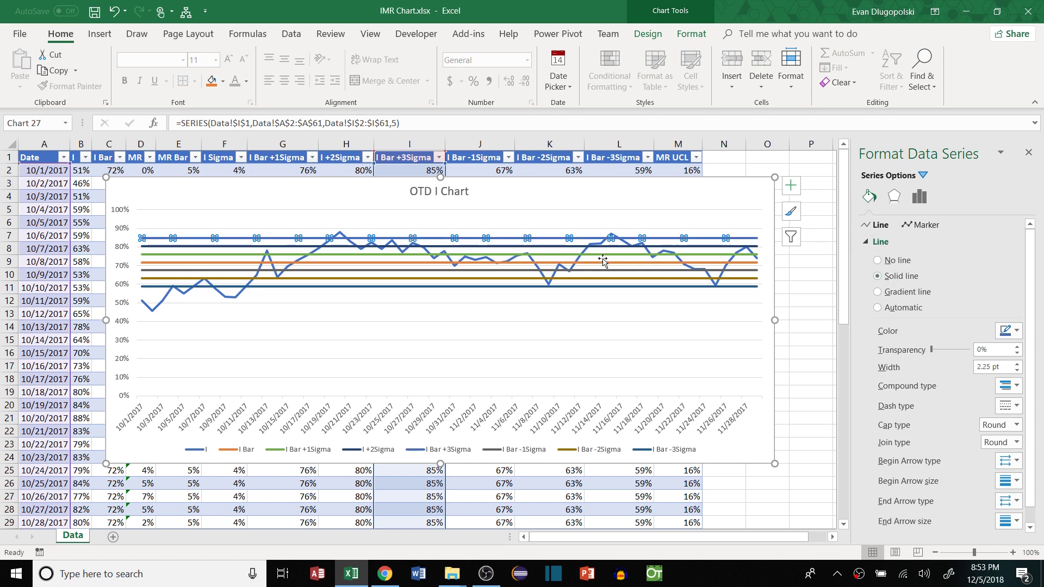
click(1009, 330)
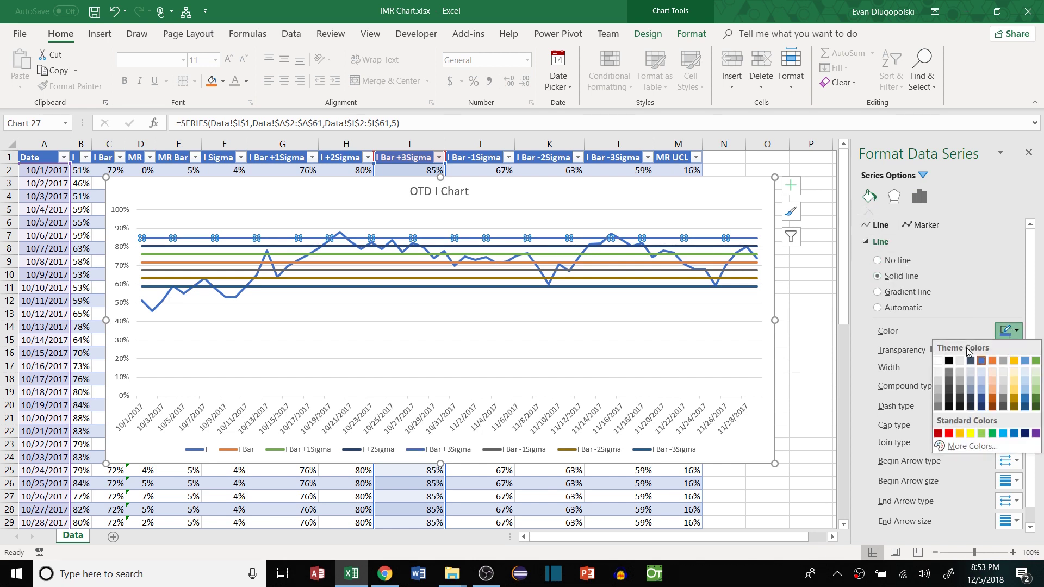
click(949, 433)
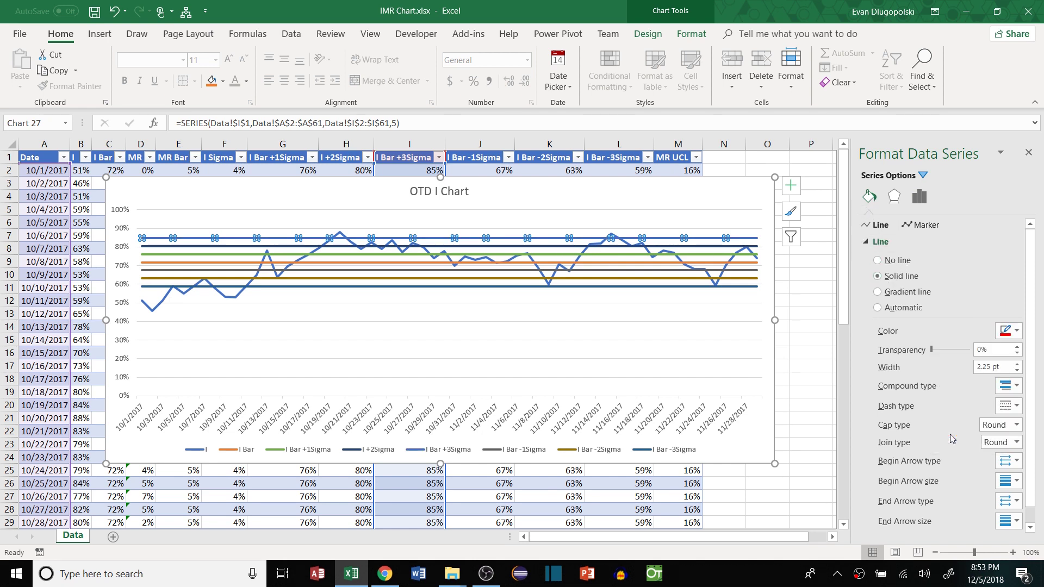
Reduce the I Bar +3Sigma line's width to 1.5 pt and make it dashed.
click(1019, 371)
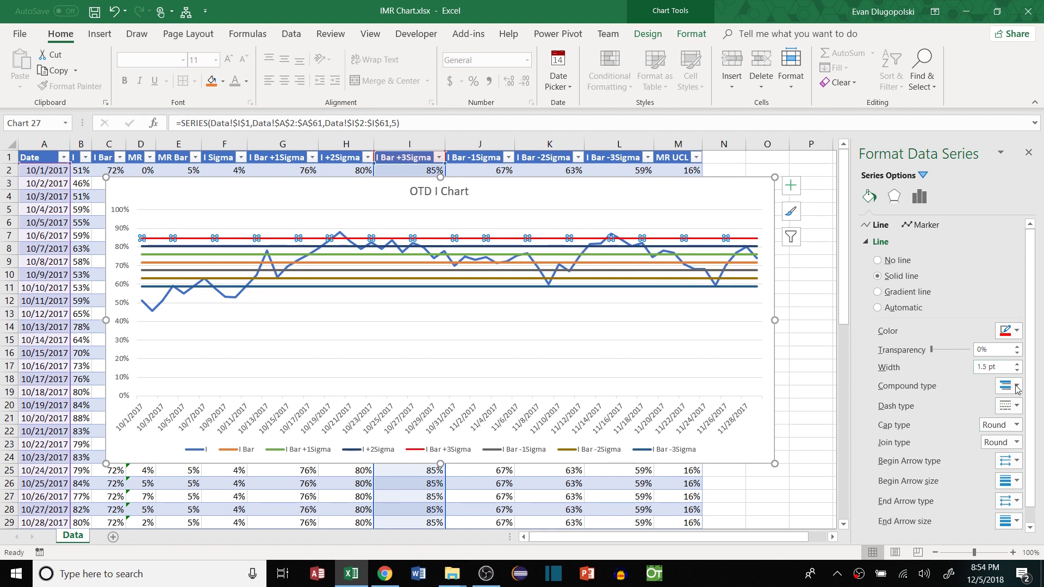
click(1015, 406)
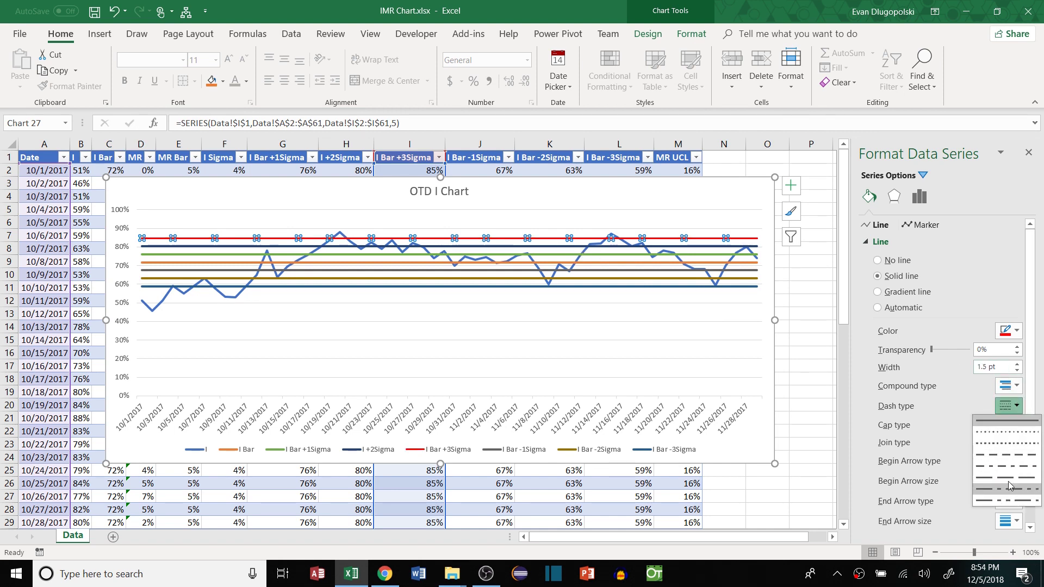
click(1005, 464)
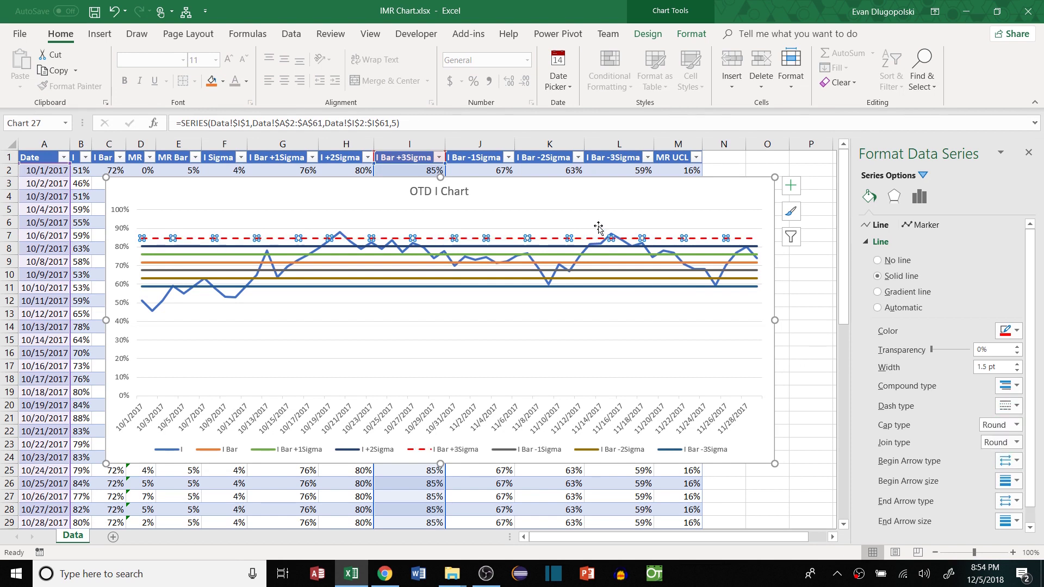
Format the I Bar -3Sigma line as a red dashed line with a width of 1.5 pt.
click(625, 287)
click(1015, 371)
click(1016, 372)
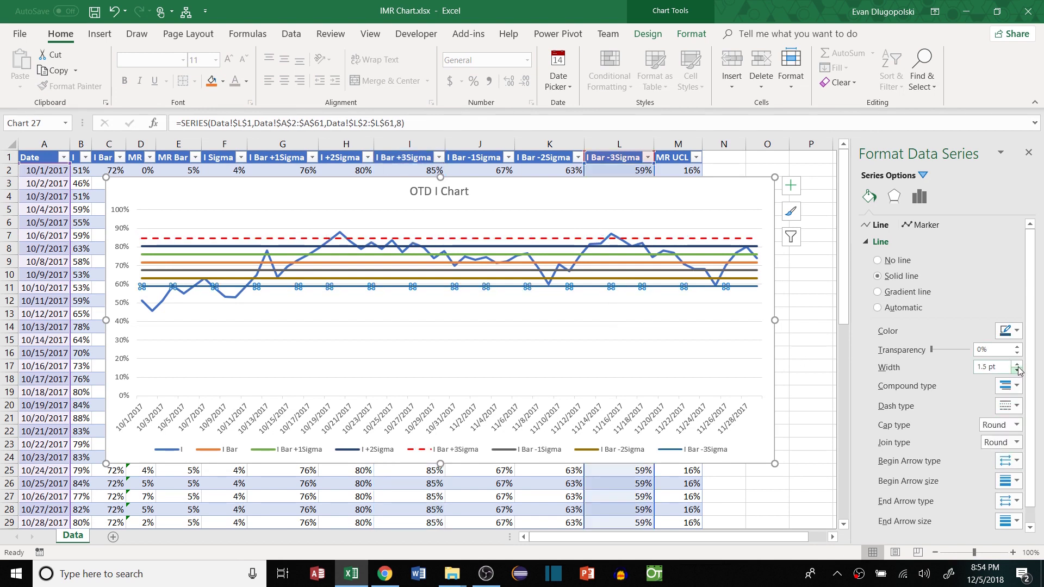
click(1015, 331)
click(949, 435)
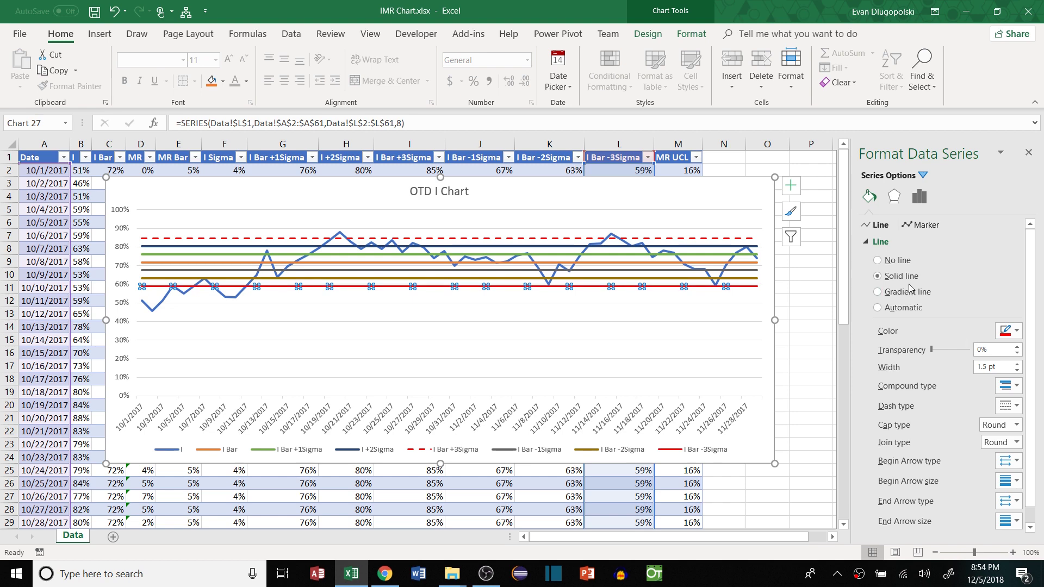
click(1010, 405)
click(1001, 456)
Format the I Bar line in theme blue with a 1.5 pt width and a long dash-dot pattern.
click(605, 263)
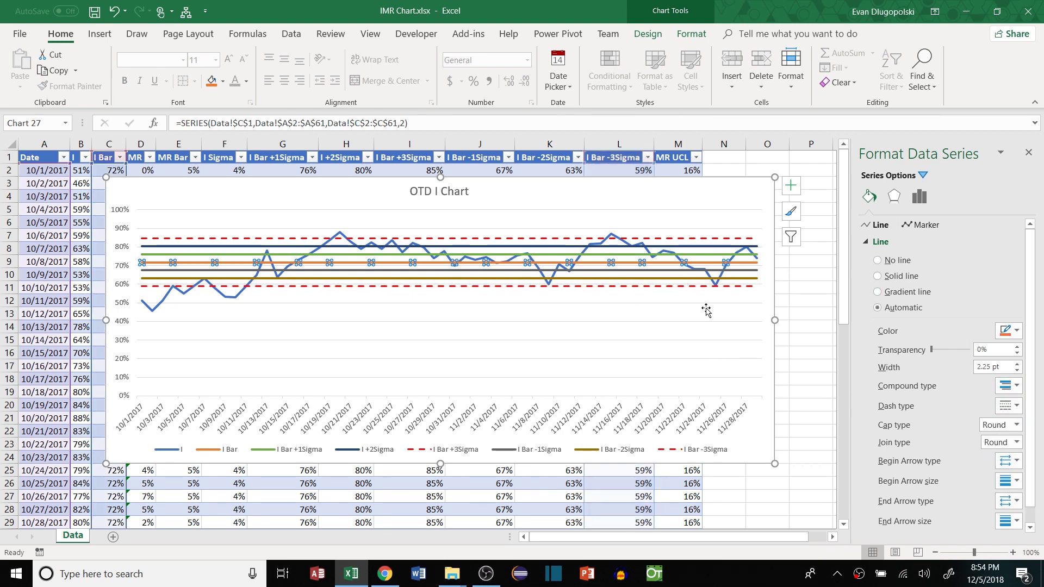
click(1015, 330)
click(981, 360)
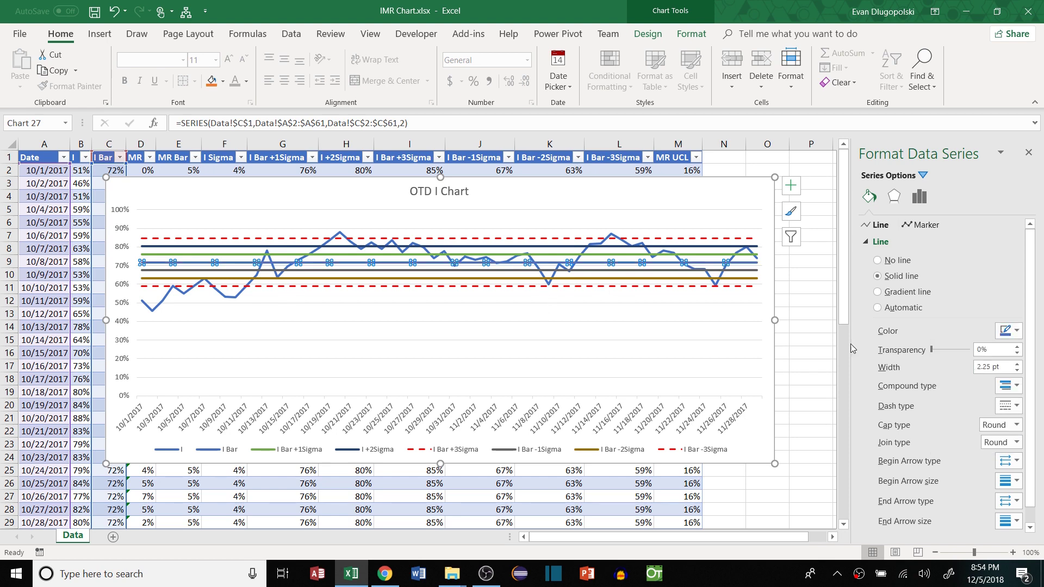
click(1016, 371)
click(1017, 370)
click(1017, 370)
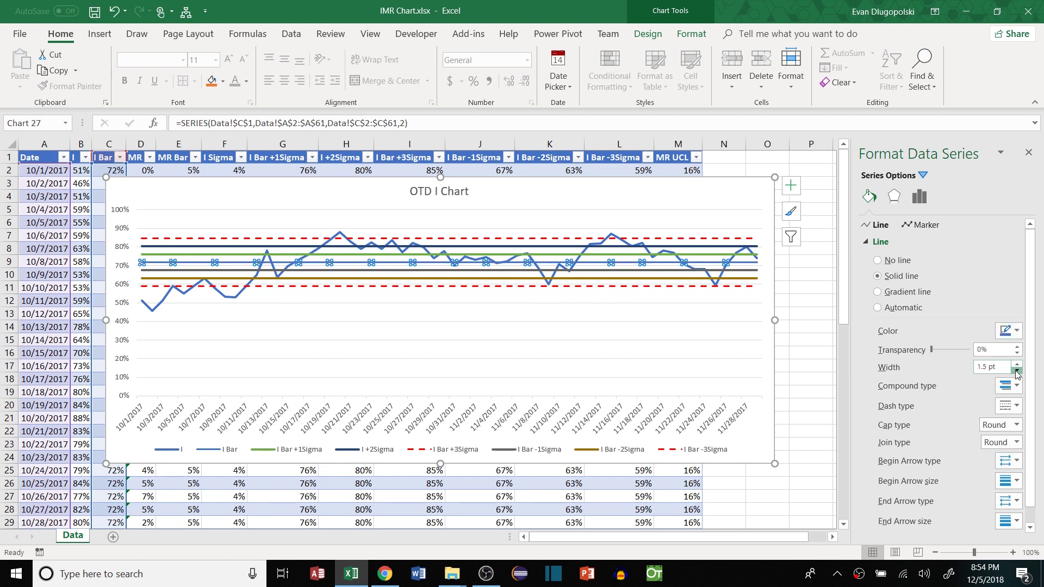
click(1016, 402)
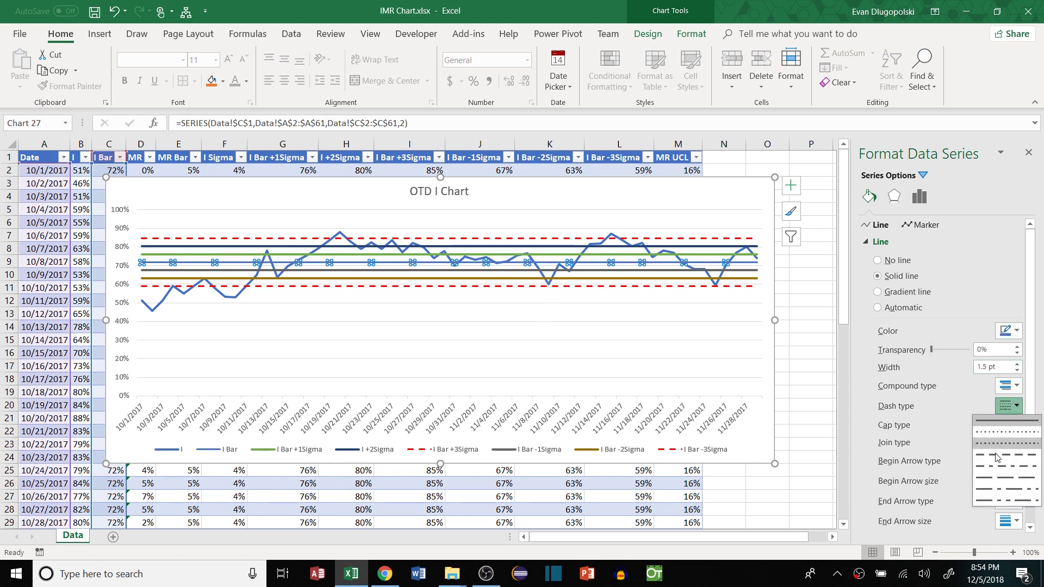
click(1015, 488)
click(1015, 406)
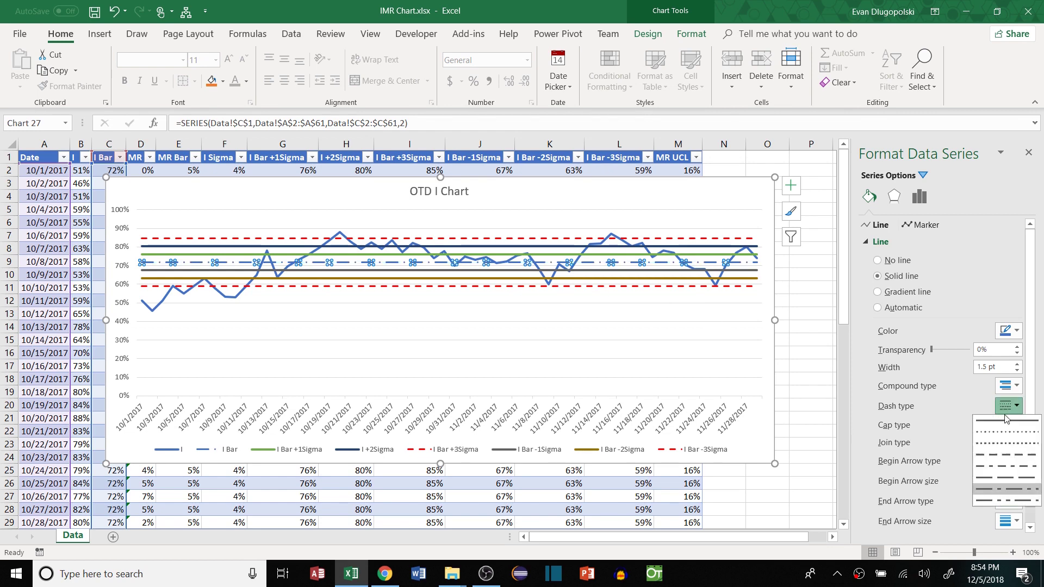
Format the I Bar +1Sigma line as a dotted line with a width of 1.25 pt.
click(647, 255)
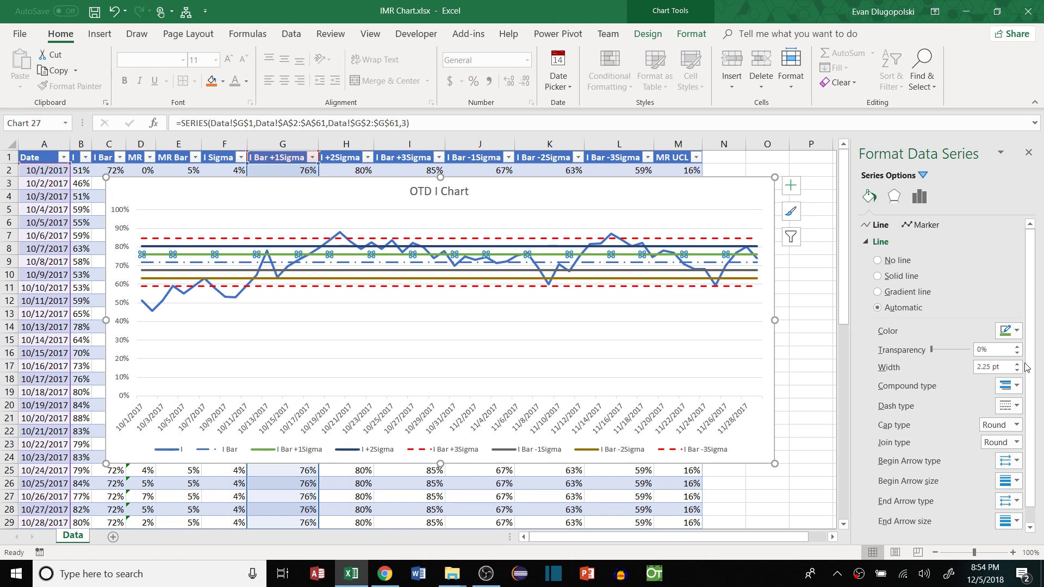
click(1010, 405)
click(1003, 440)
click(1016, 370)
click(1016, 370)
click(1017, 370)
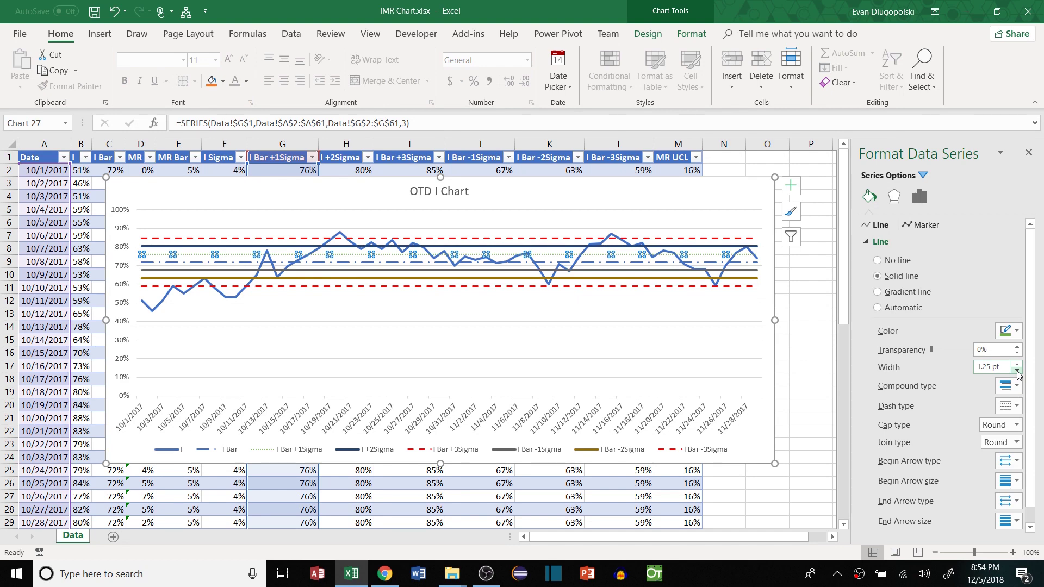
Format the I Bar -1Sigma line as a black dotted line.
click(623, 269)
click(1018, 403)
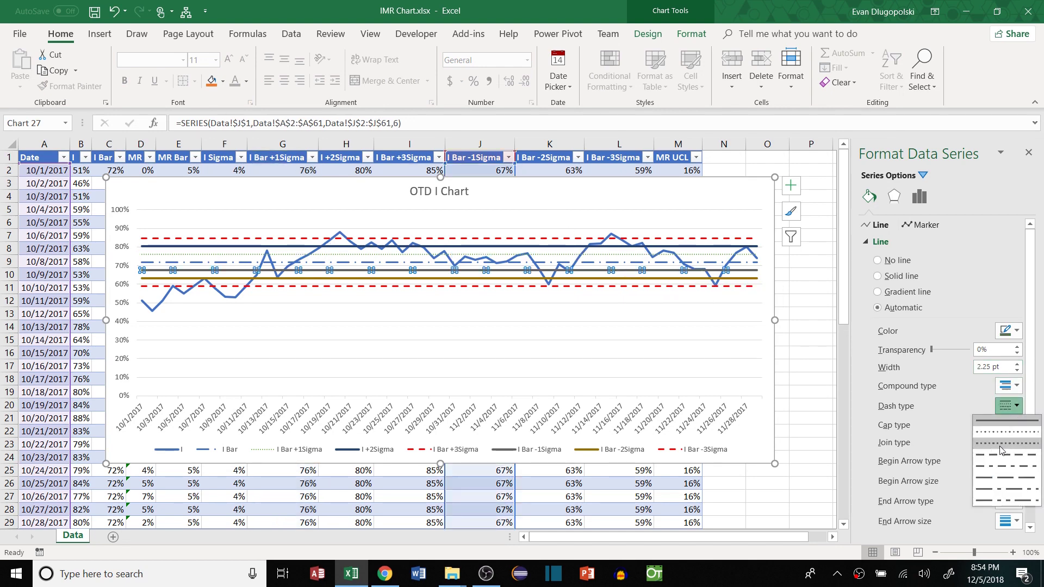
click(1004, 440)
click(1014, 332)
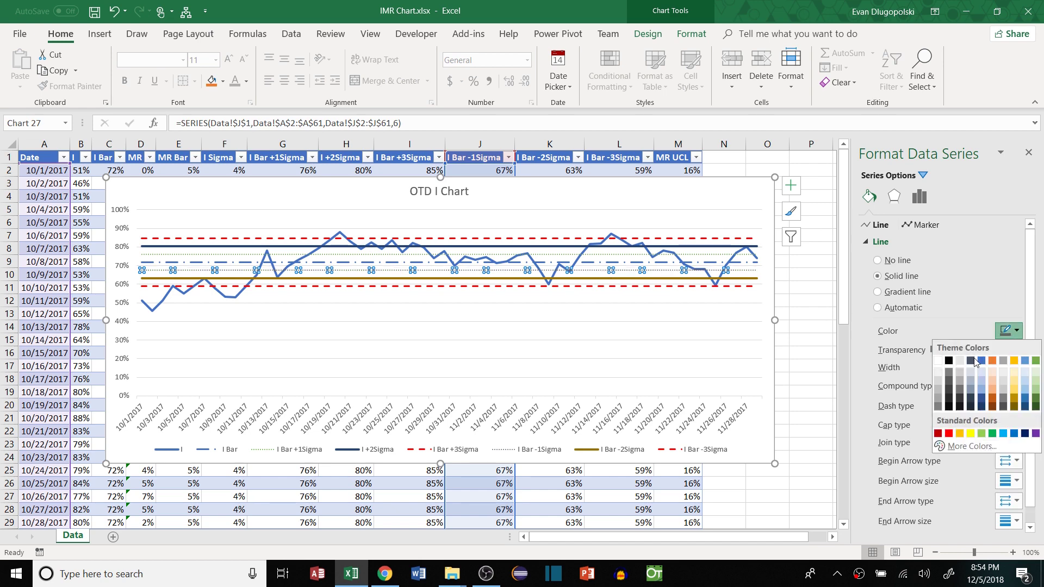
click(950, 363)
Change the I Bar +1Sigma line's color to black.
click(626, 254)
click(1015, 331)
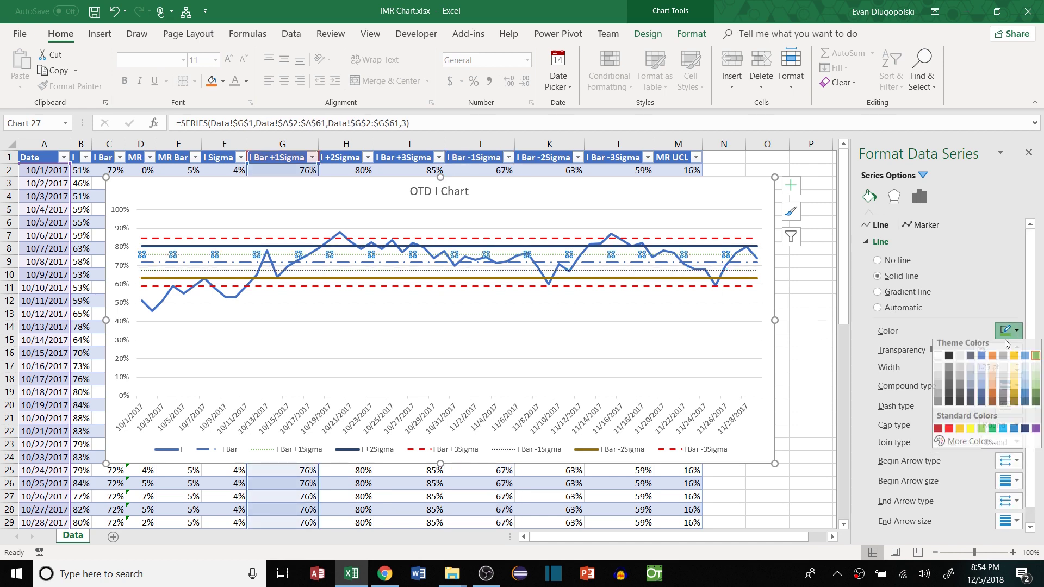
click(949, 360)
Format the I Bar -2Sigma line in black with a 1 pt width and the Square Dot dash type.
click(710, 278)
click(1015, 330)
click(949, 360)
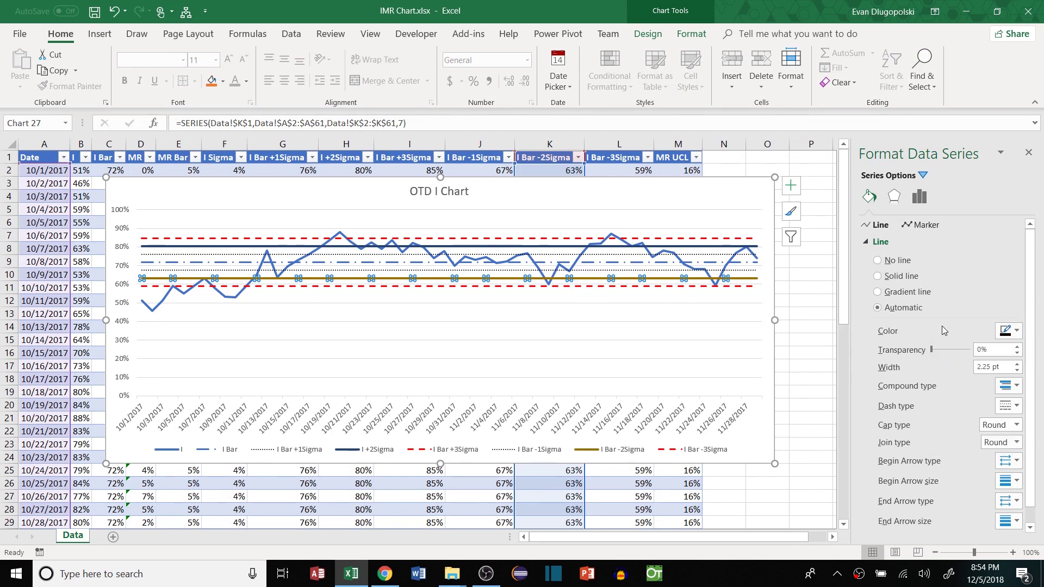
click(1016, 371)
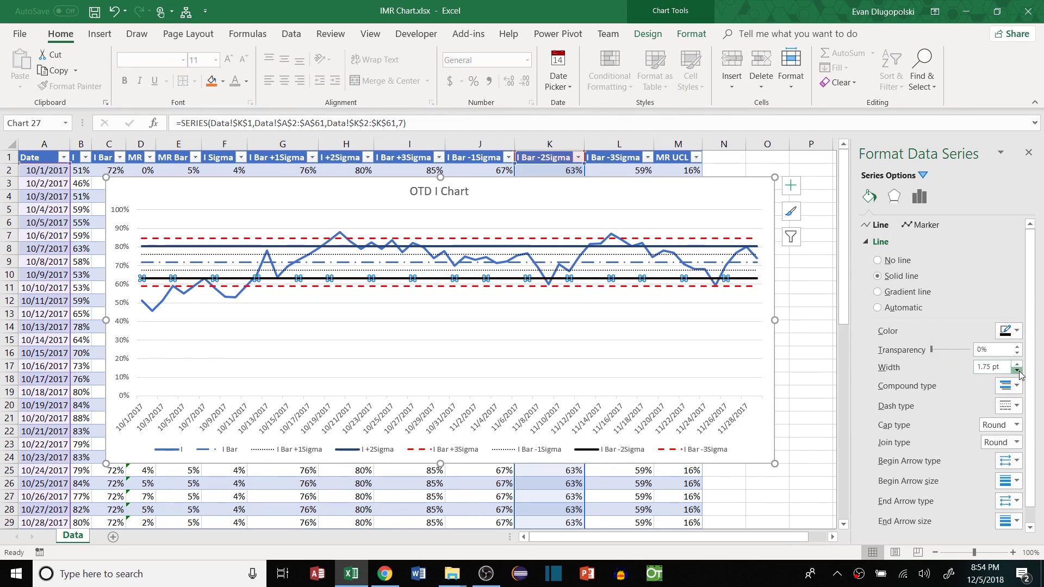
click(1016, 371)
click(1017, 371)
click(1016, 371)
click(1009, 406)
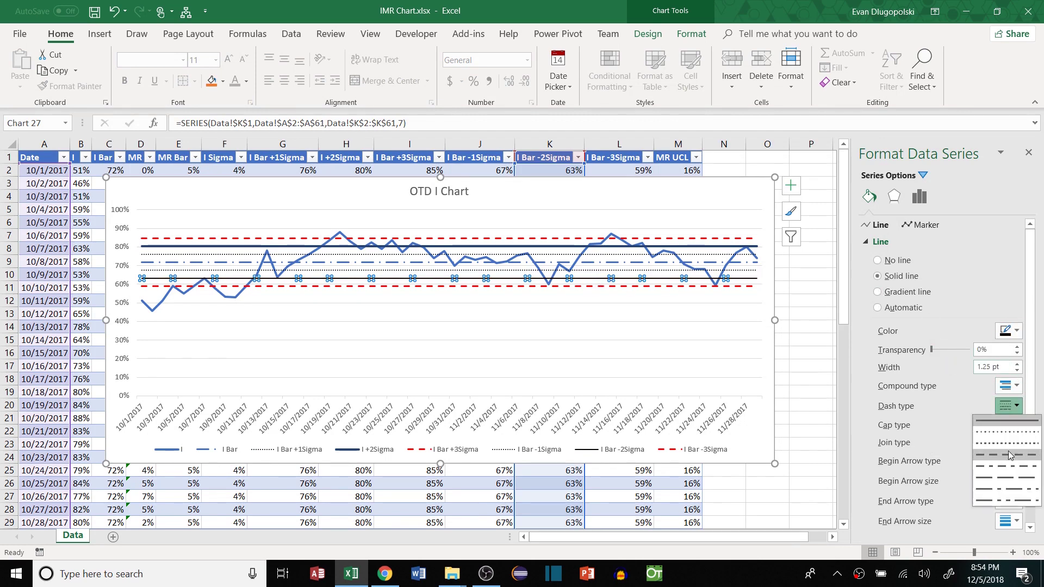
click(1005, 446)
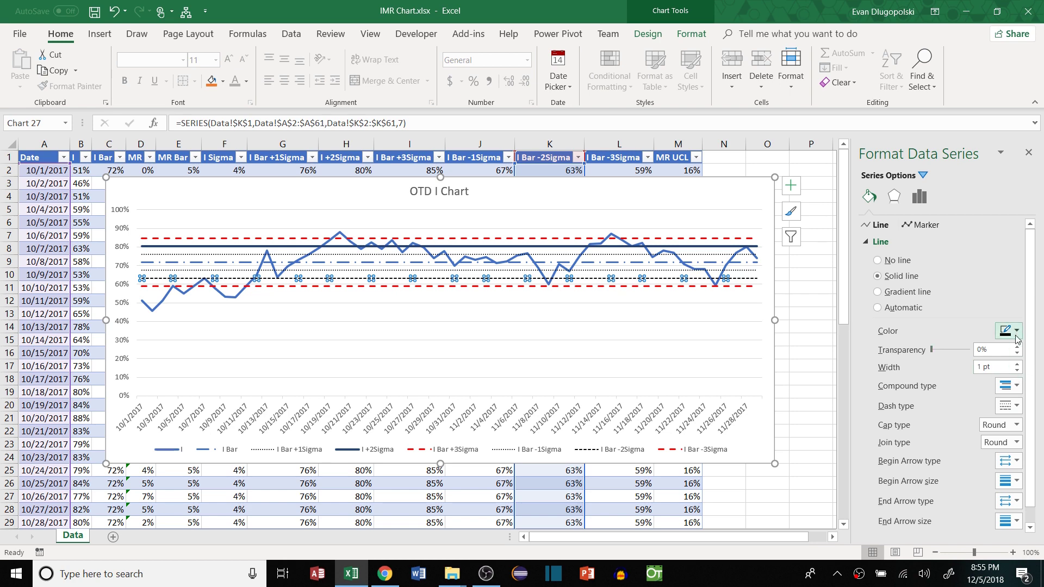
click(1008, 405)
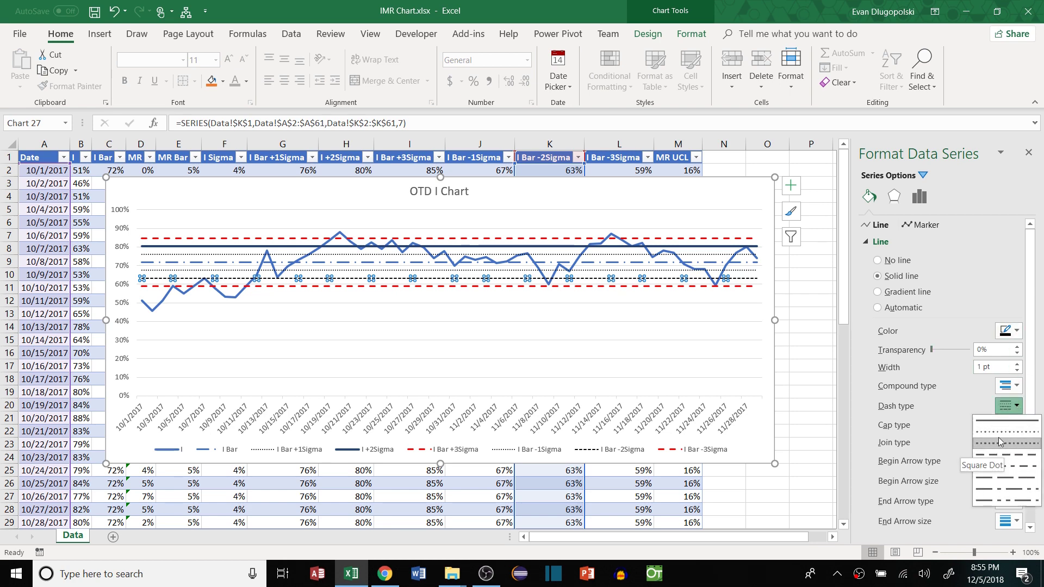
Format the I +2Sigma line in black with the Square Dot dash type and a 1 pt width.
click(616, 250)
click(619, 247)
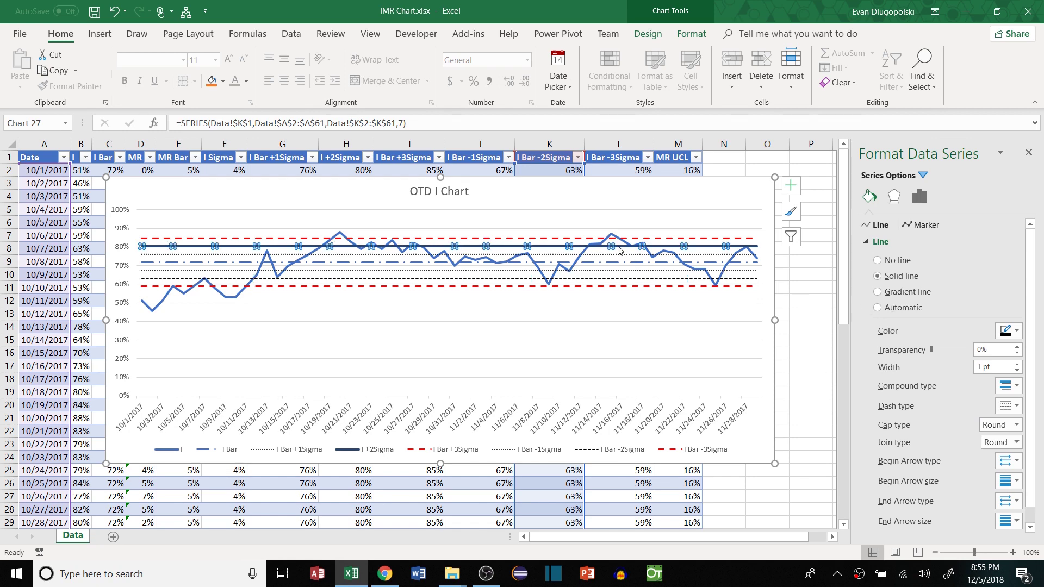
triple_click(1017, 372)
click(1011, 331)
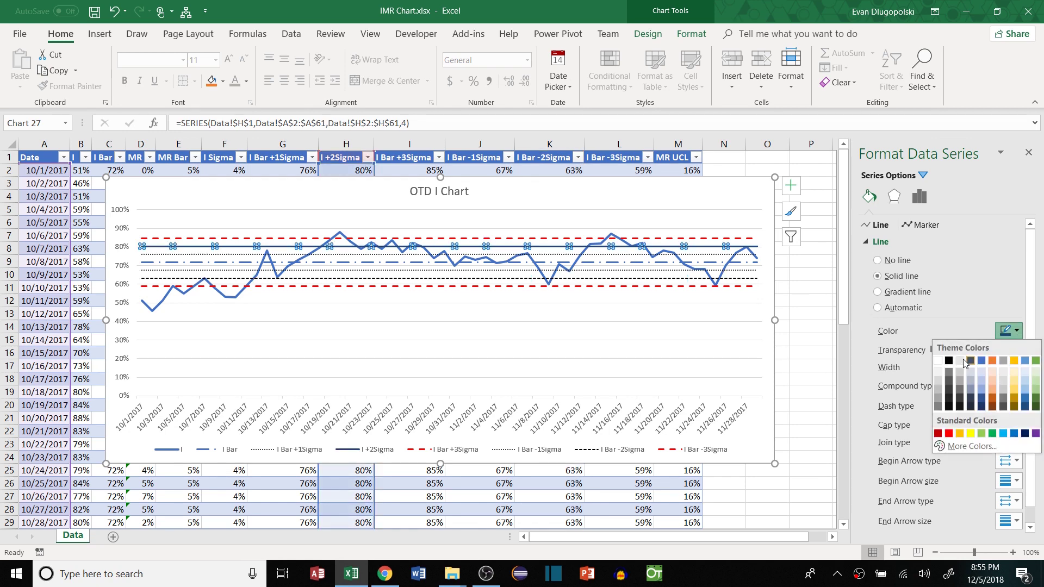
click(948, 361)
click(1010, 405)
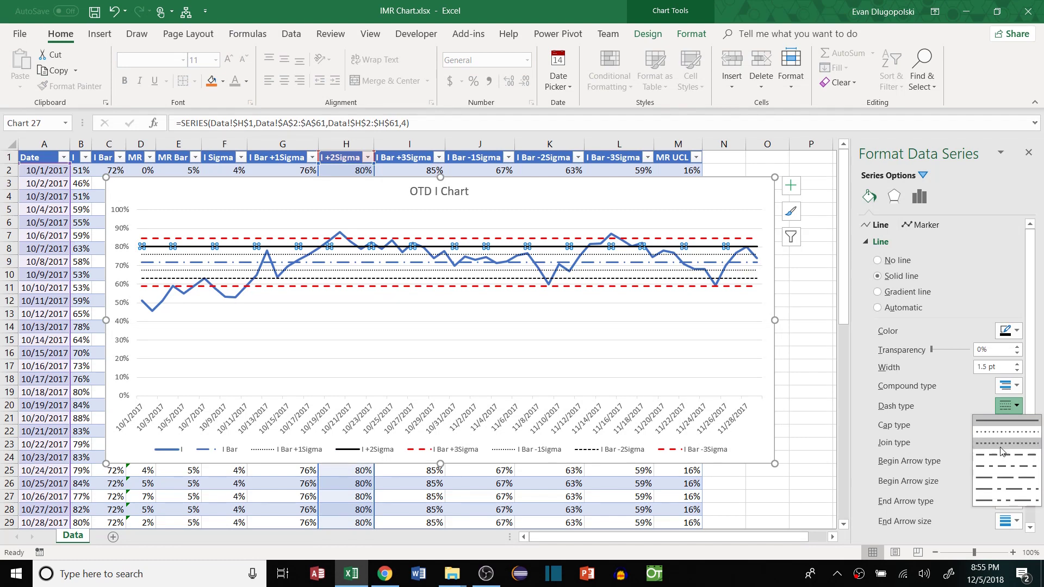
click(1001, 443)
click(1017, 370)
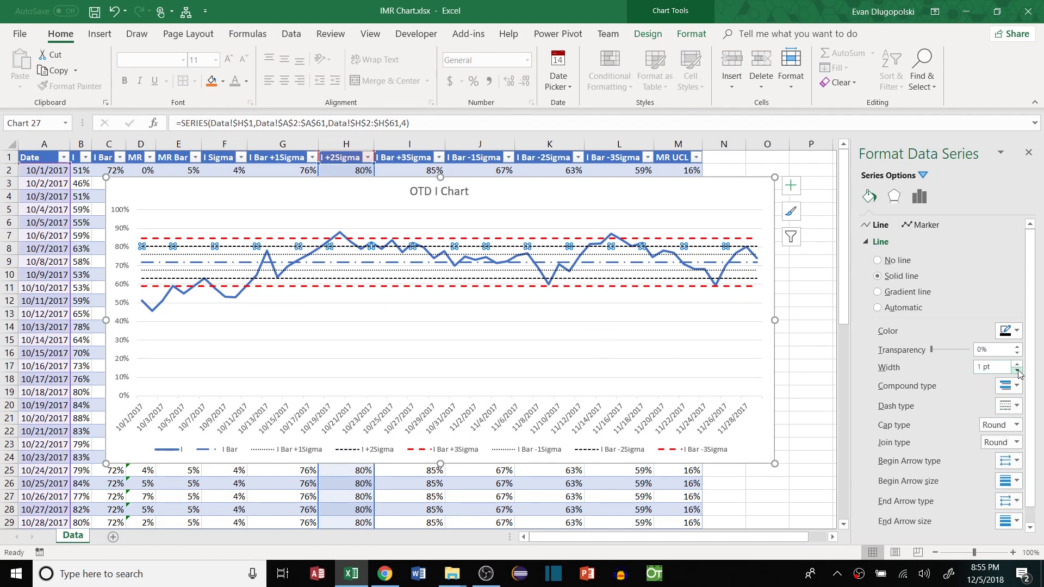
click(807, 262)
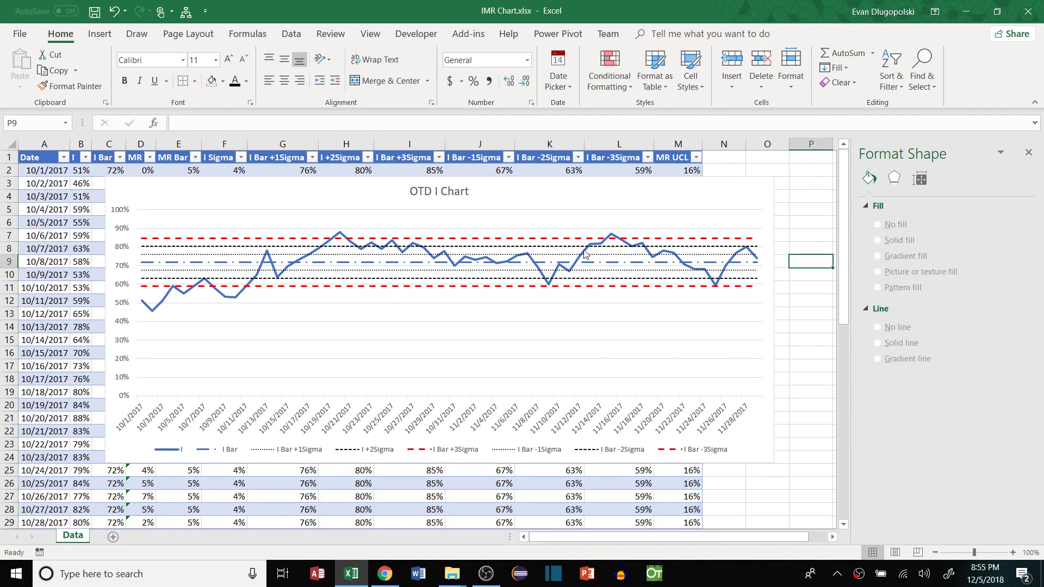
Format the I data series as a solid black line with a width of 0.5 pt.
click(584, 254)
click(276, 270)
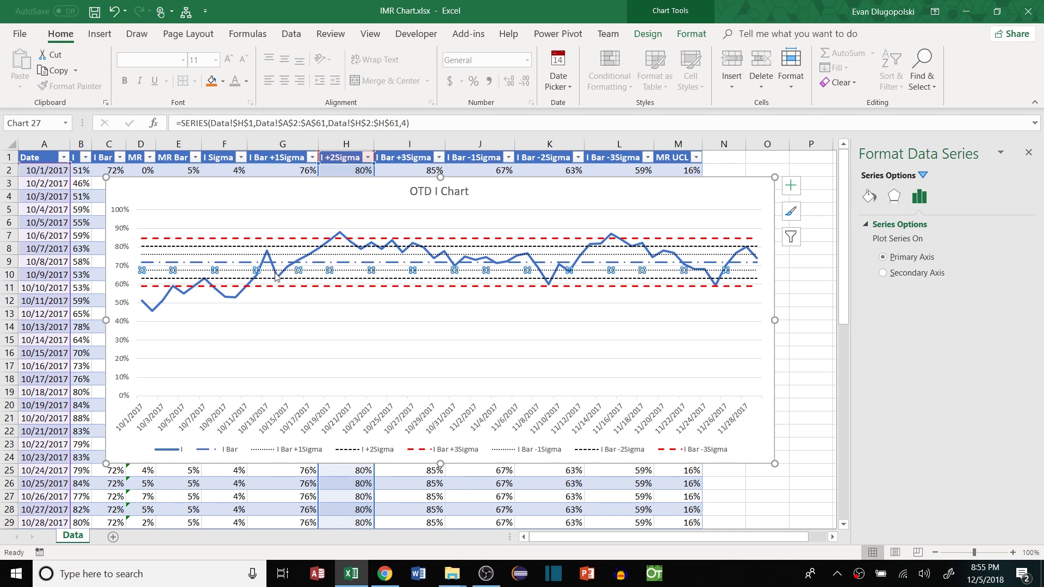
click(237, 297)
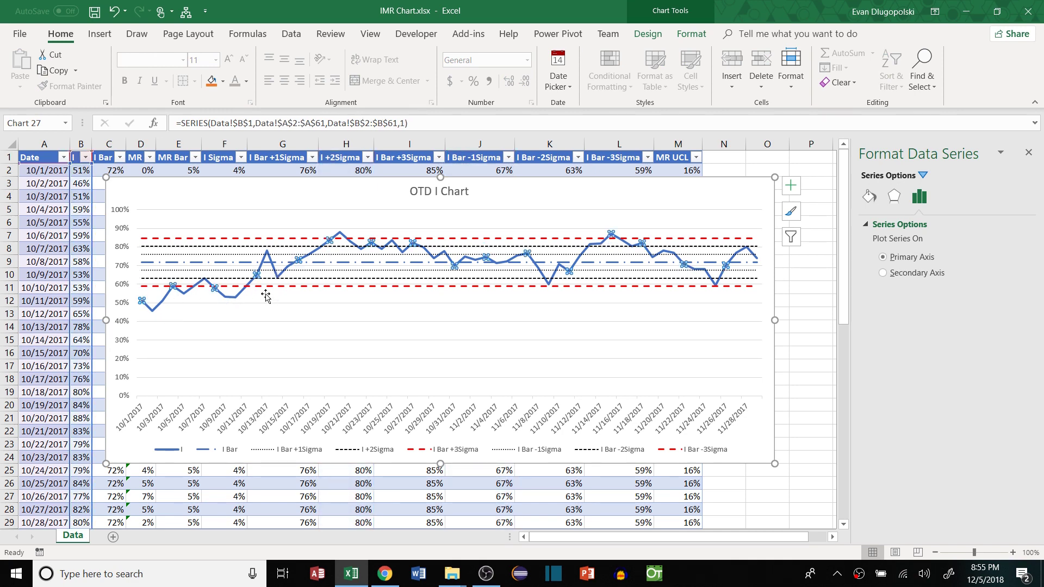
click(869, 197)
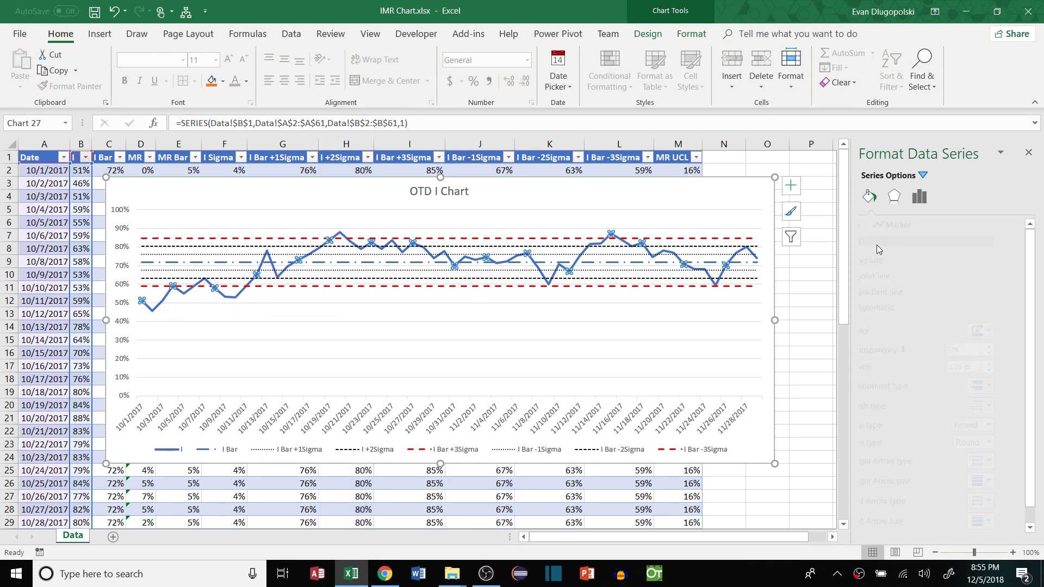
click(876, 241)
click(889, 275)
click(1010, 331)
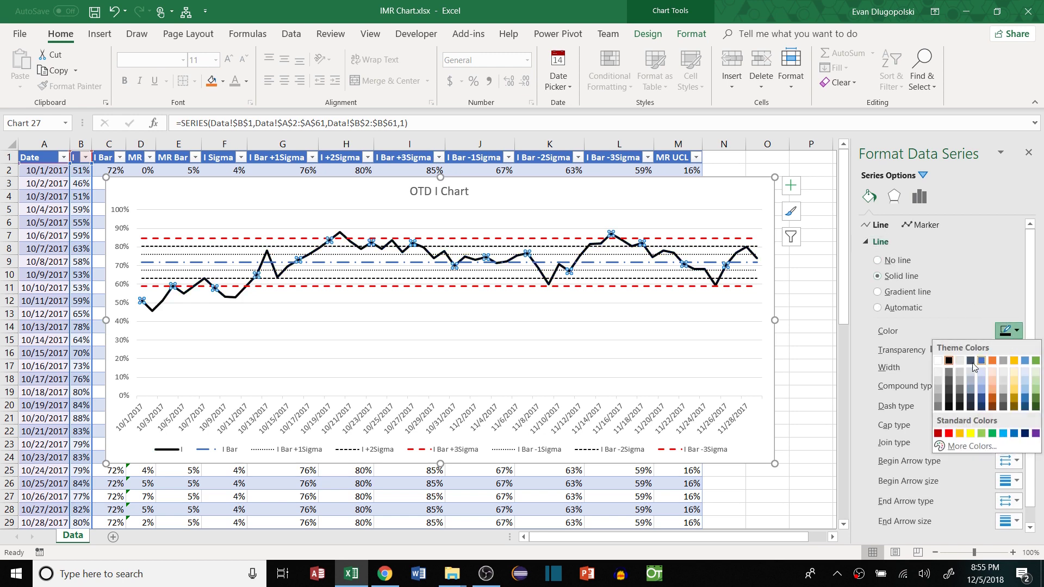
click(948, 361)
click(1017, 371)
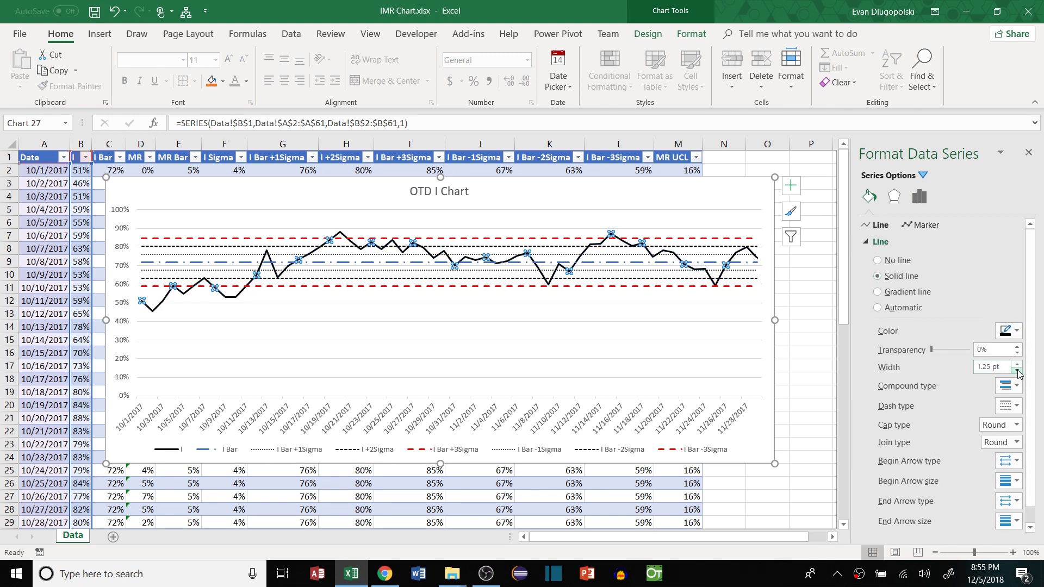
click(1017, 371)
click(1017, 371)
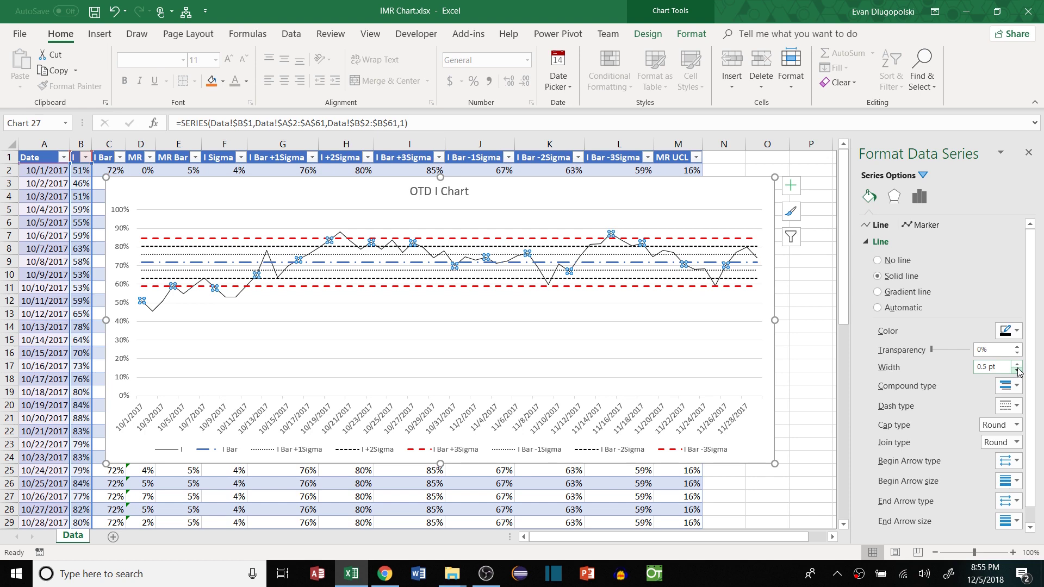
Add built-in circle markers to the I data series and enlarge them.
click(921, 224)
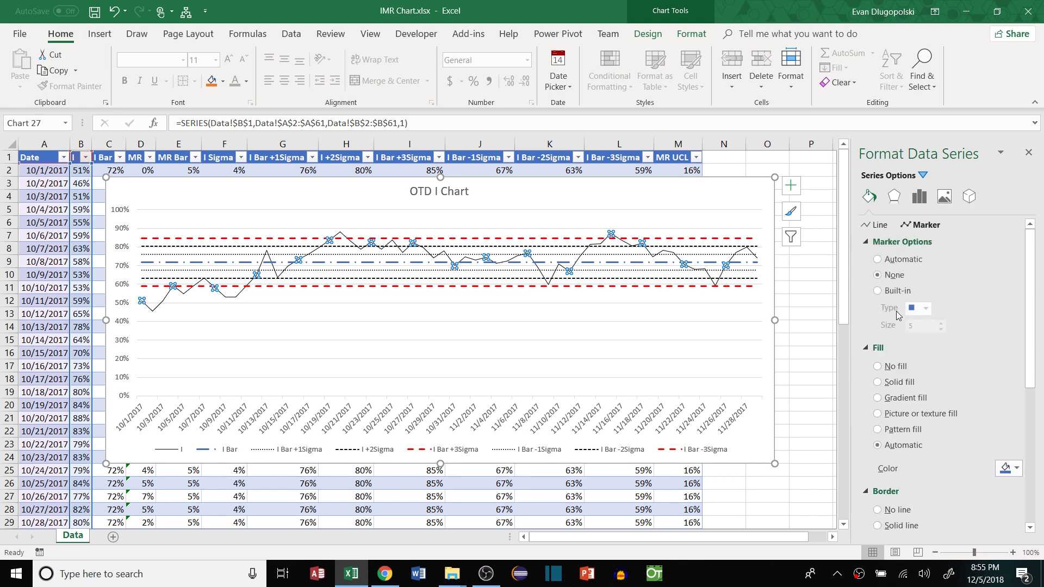
click(881, 290)
click(926, 308)
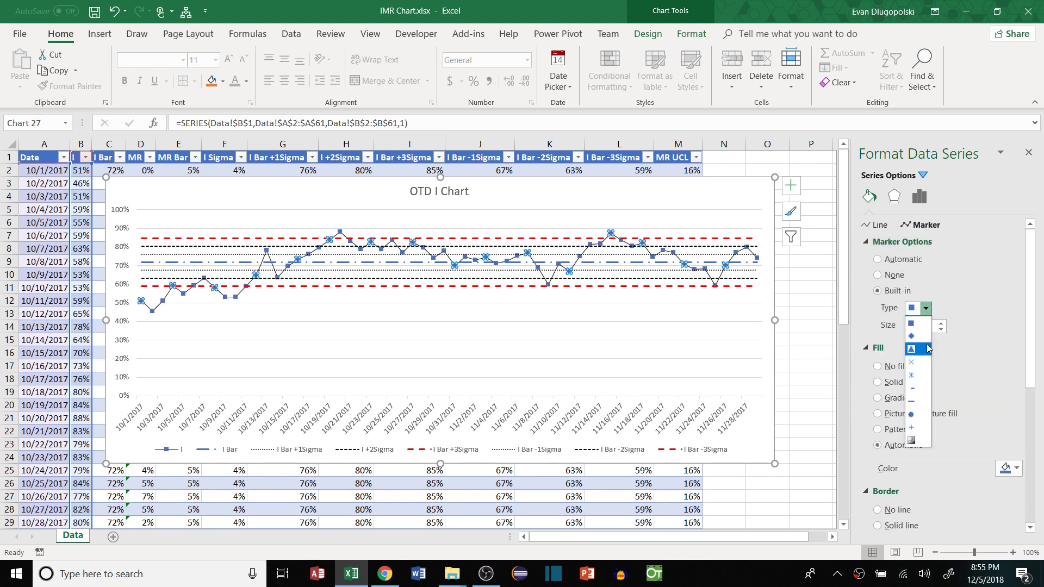
click(916, 407)
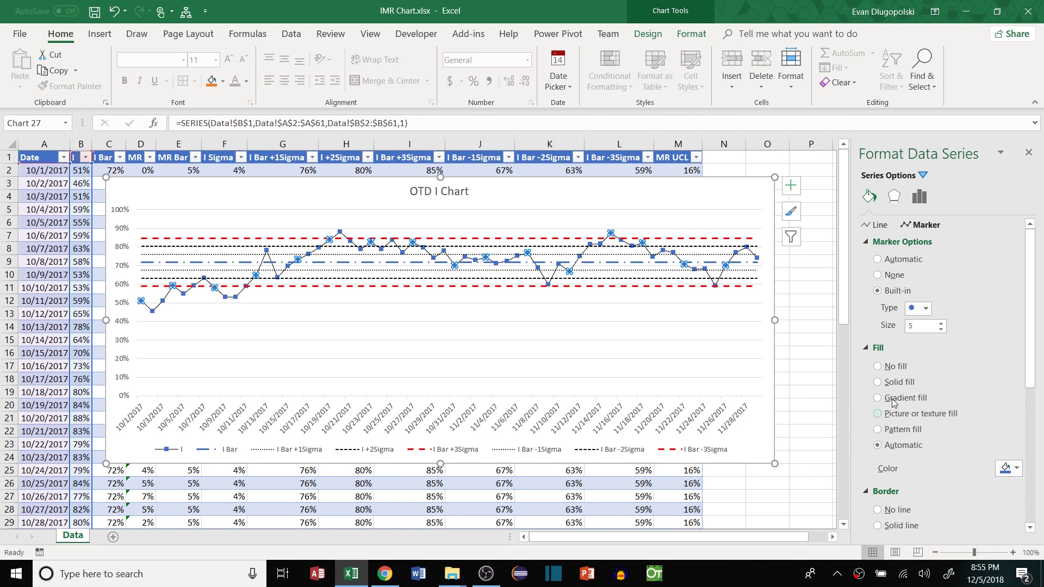
click(941, 324)
click(941, 324)
click(941, 324)
click(941, 324)
click(941, 324)
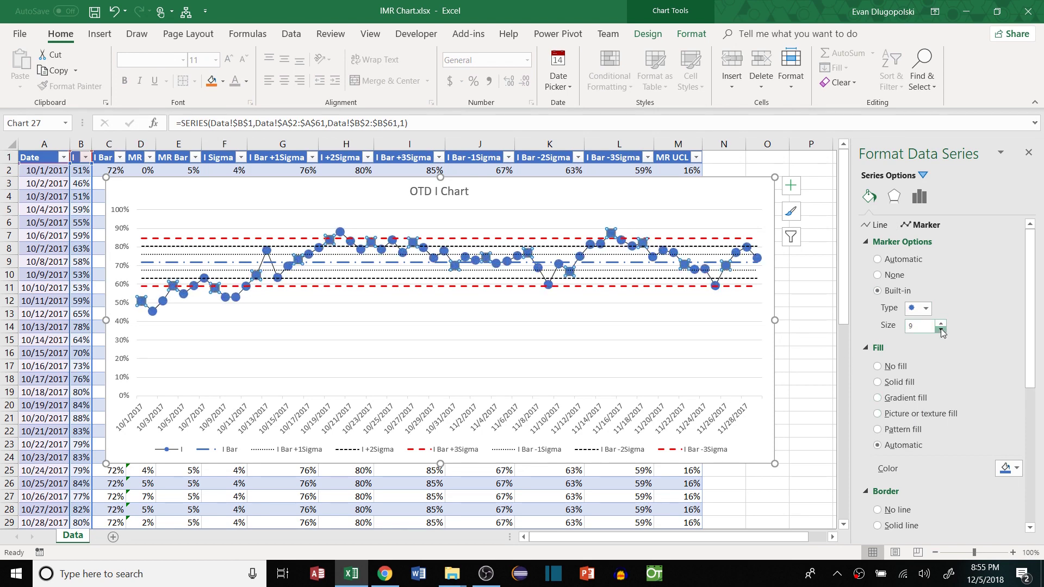
click(941, 330)
Fill the I data series markers with solid black.
click(896, 382)
scroll(1007, 305, down, 3)
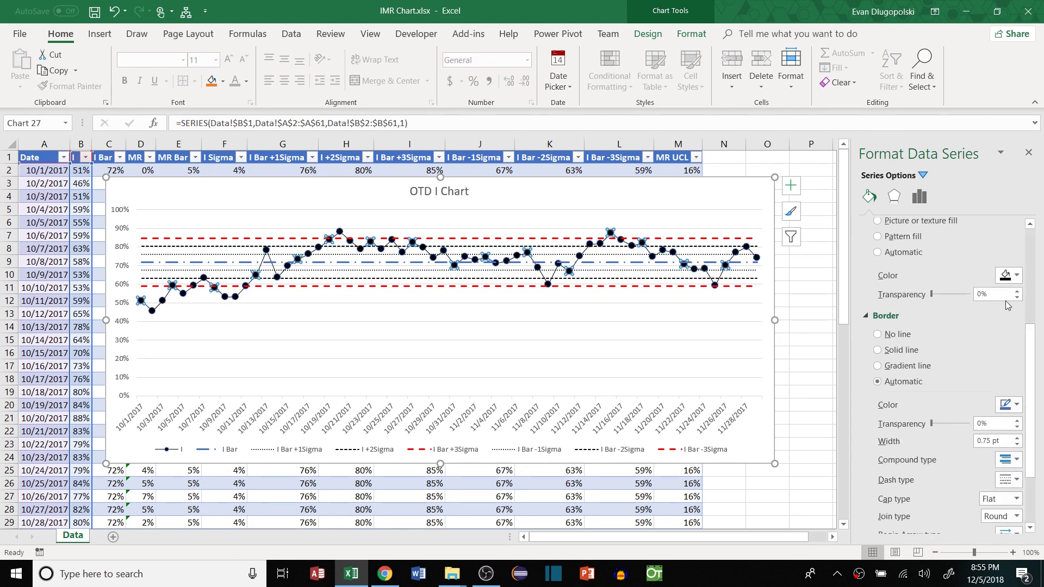
click(795, 304)
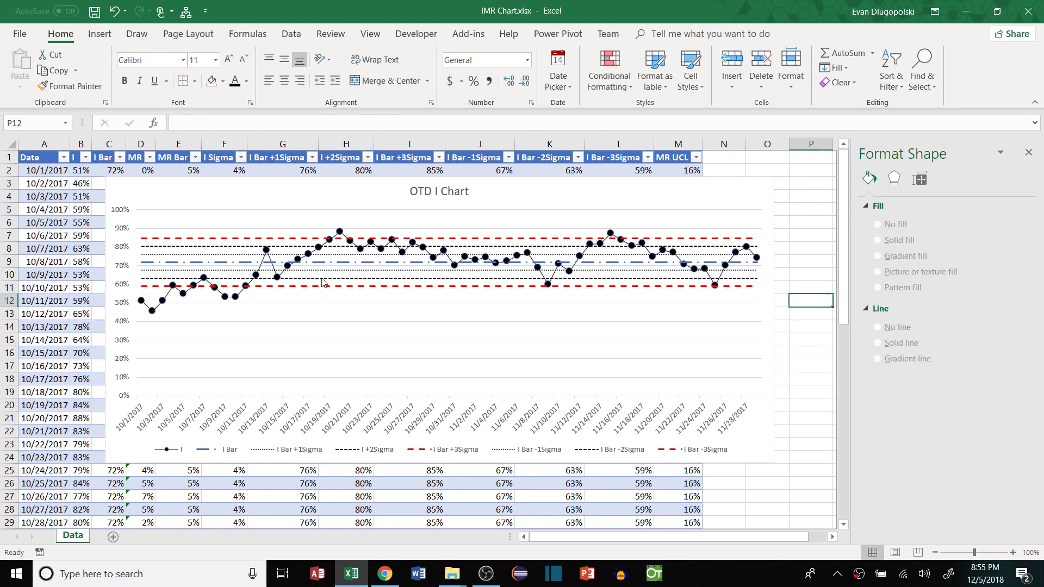
Recolor the I Bar center line to a gray theme color.
click(296, 262)
click(1009, 330)
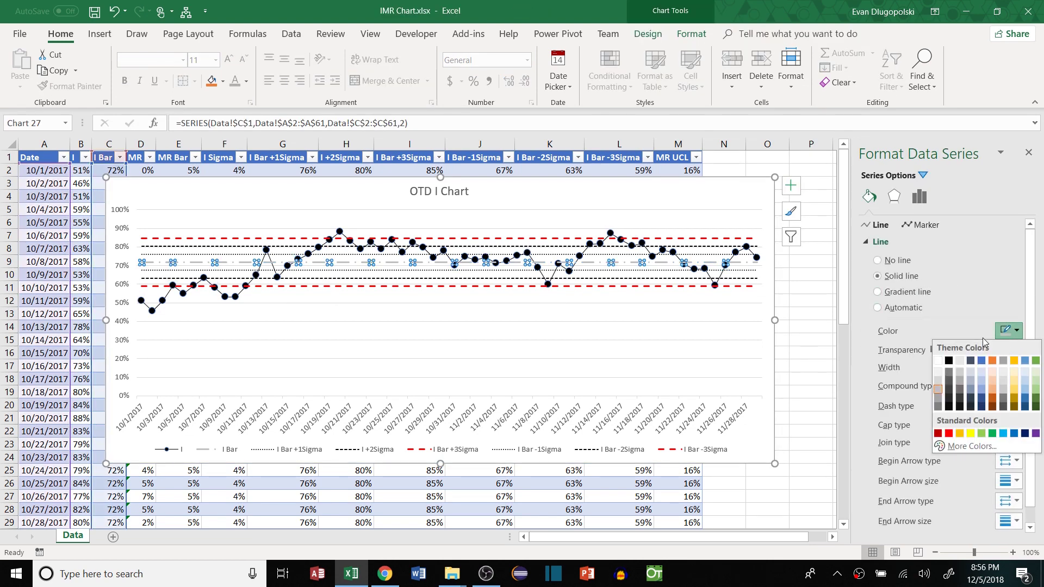
click(939, 391)
click(815, 246)
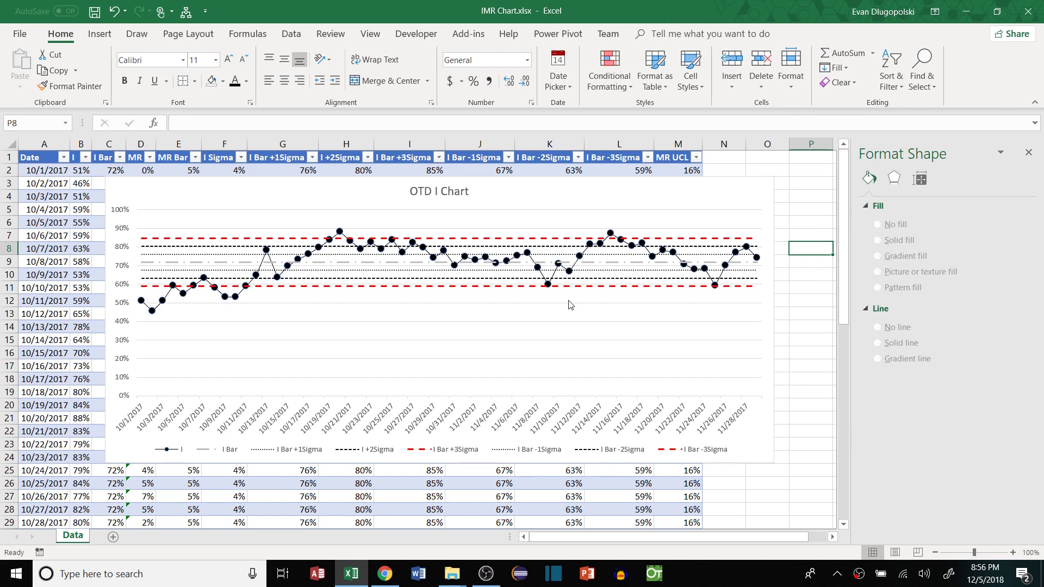
Shift the I chart below the table headers, insert a line chart from the whole table A1:M61, and enlarge the new chart.
drag(686, 187, 639, 202)
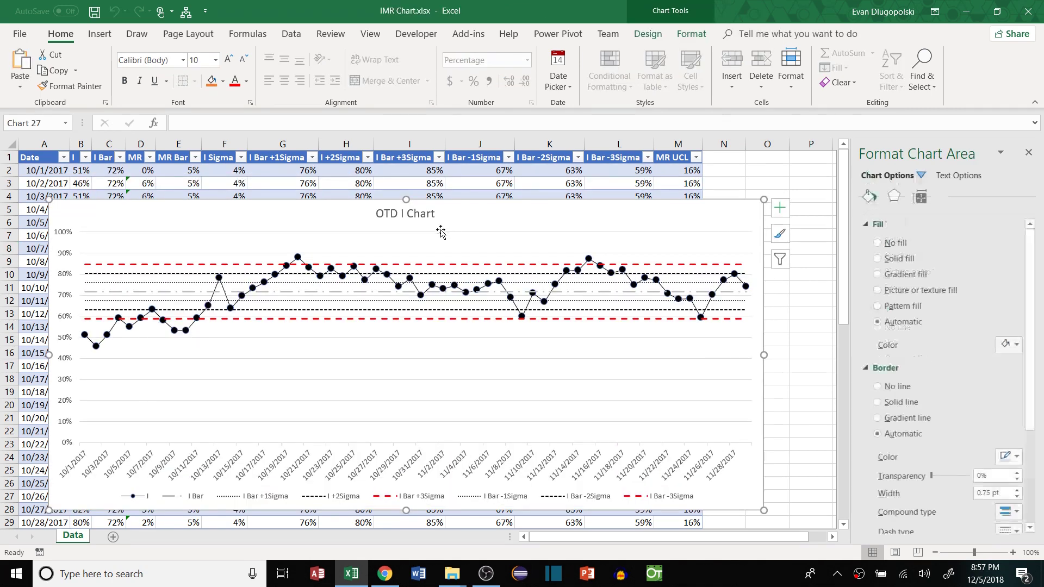
click(43, 168)
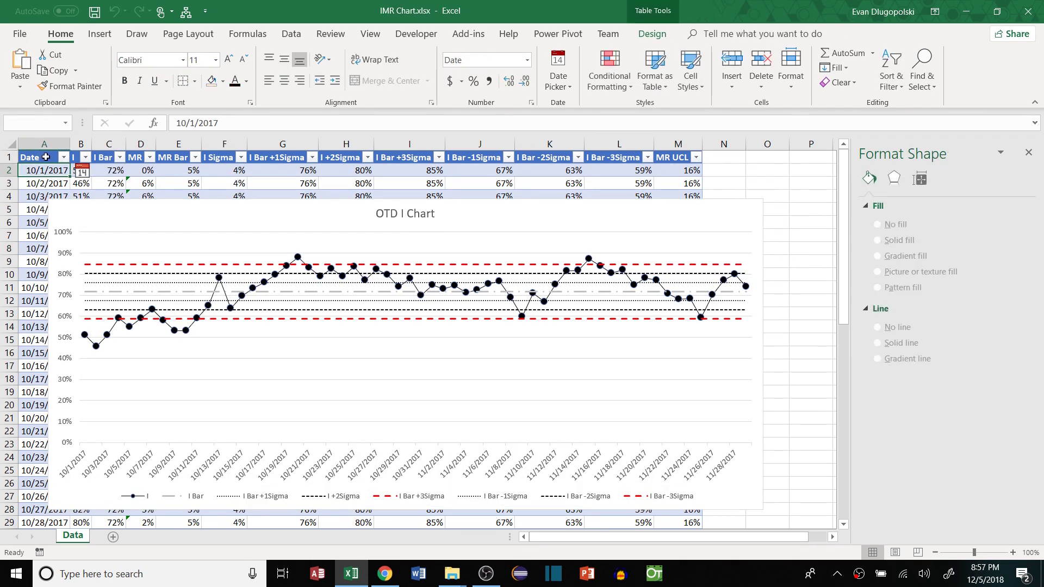
click(45, 157)
key(ctrl+shift+Right)
key(ctrl+shift+Down)
scroll(243, 159, up, 10)
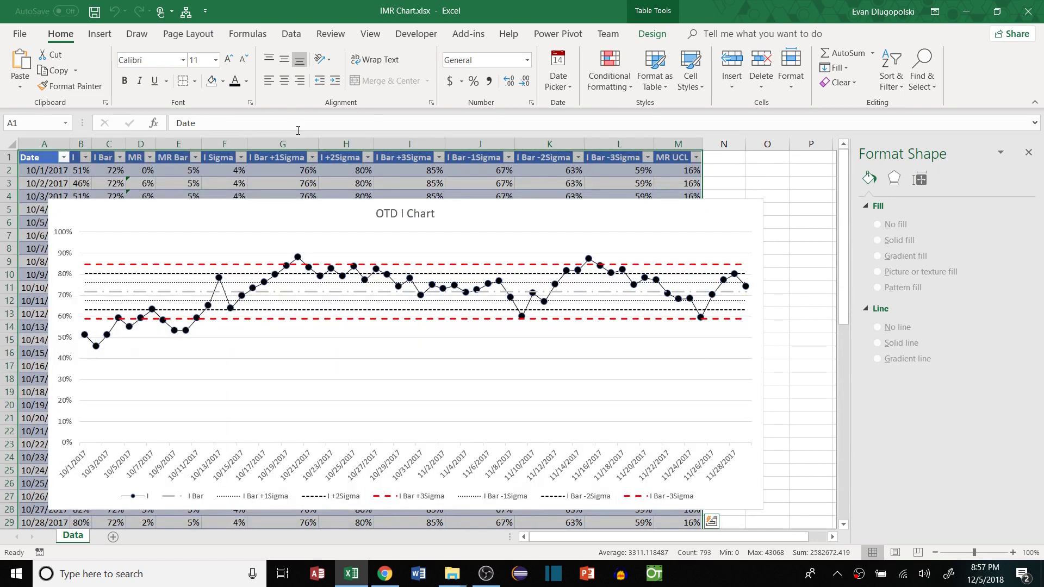
click(100, 34)
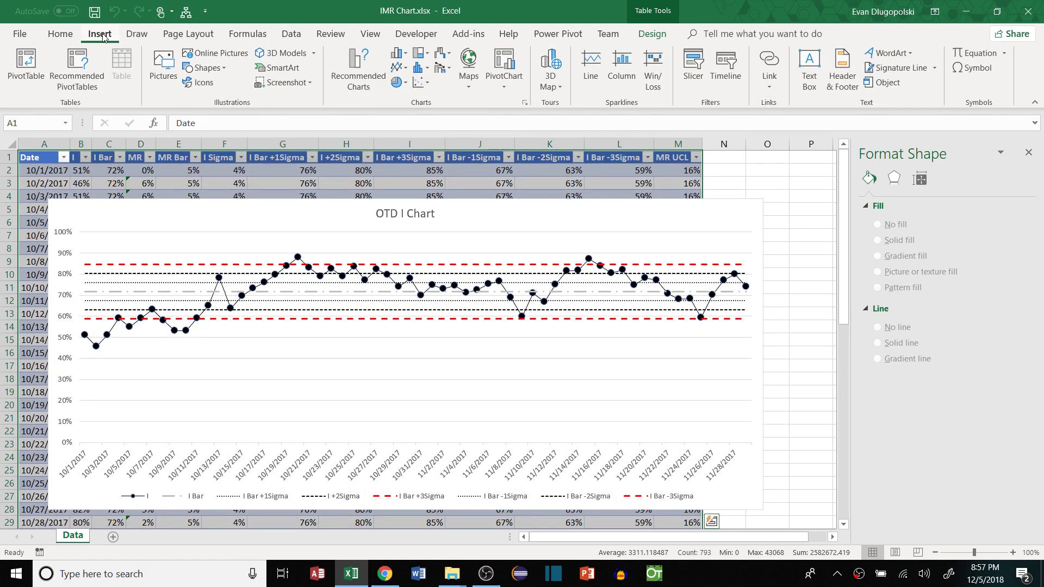
click(400, 71)
click(411, 107)
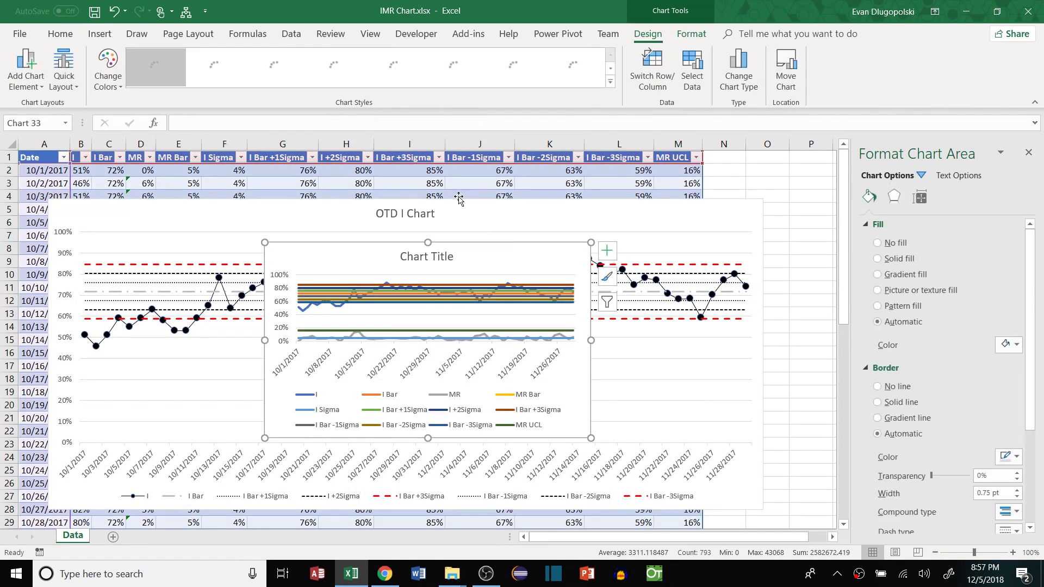
drag(459, 198, 434, 191)
drag(513, 377, 752, 432)
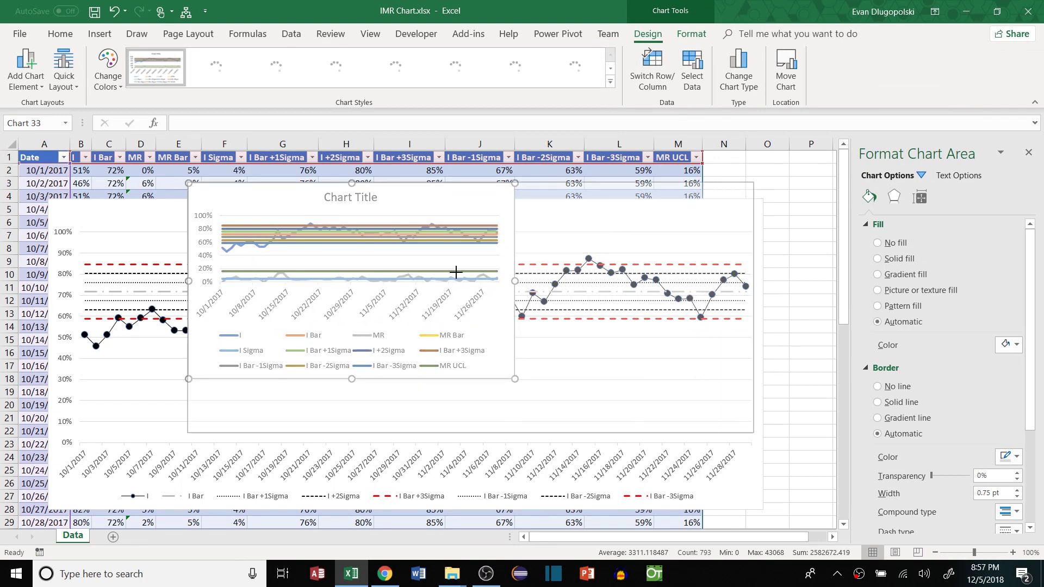
Remove the I and I Bar series from the new line chart's data source.
right_click(302, 196)
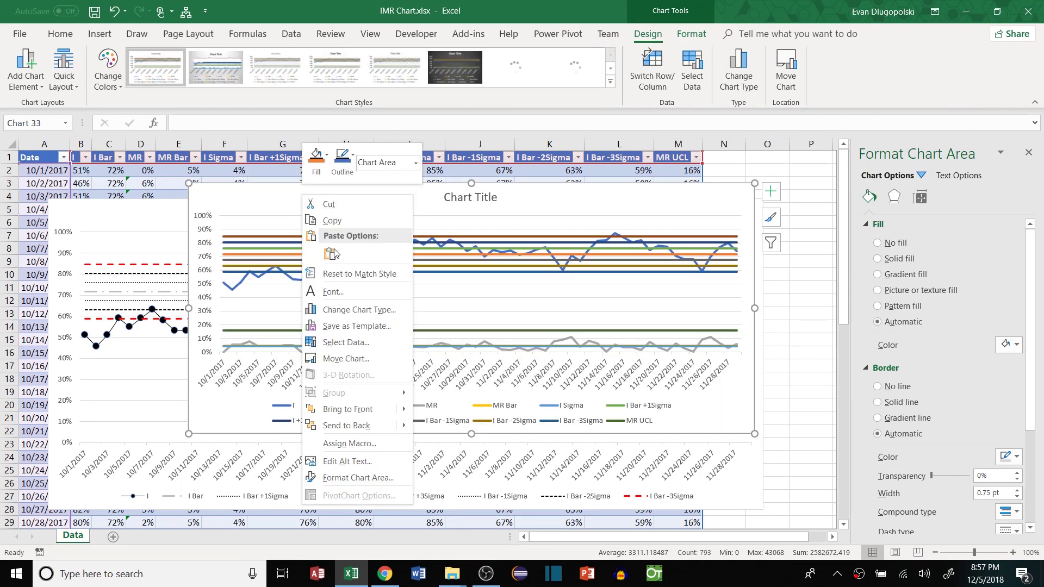
click(353, 347)
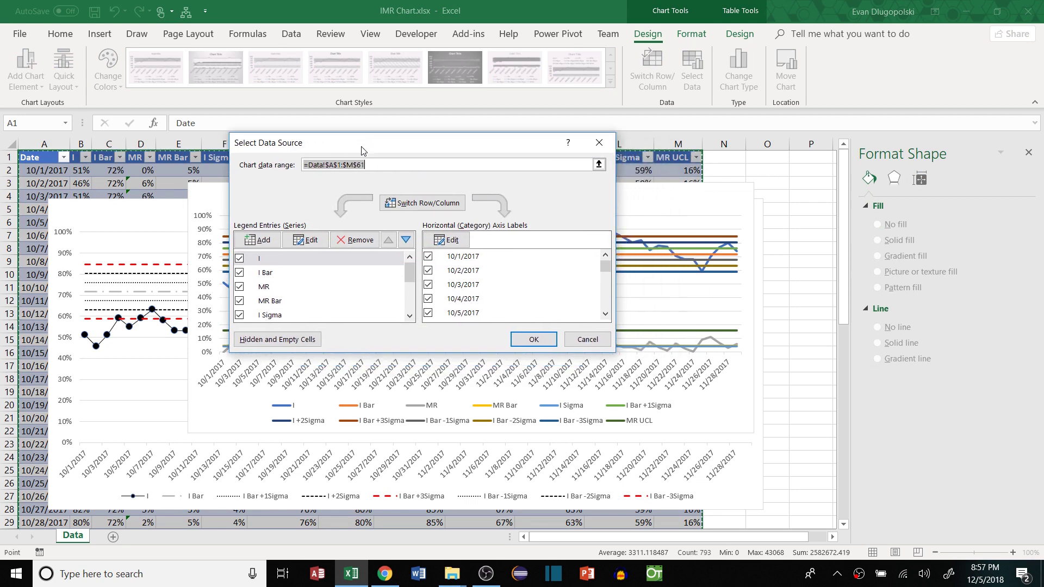
click(277, 261)
click(363, 241)
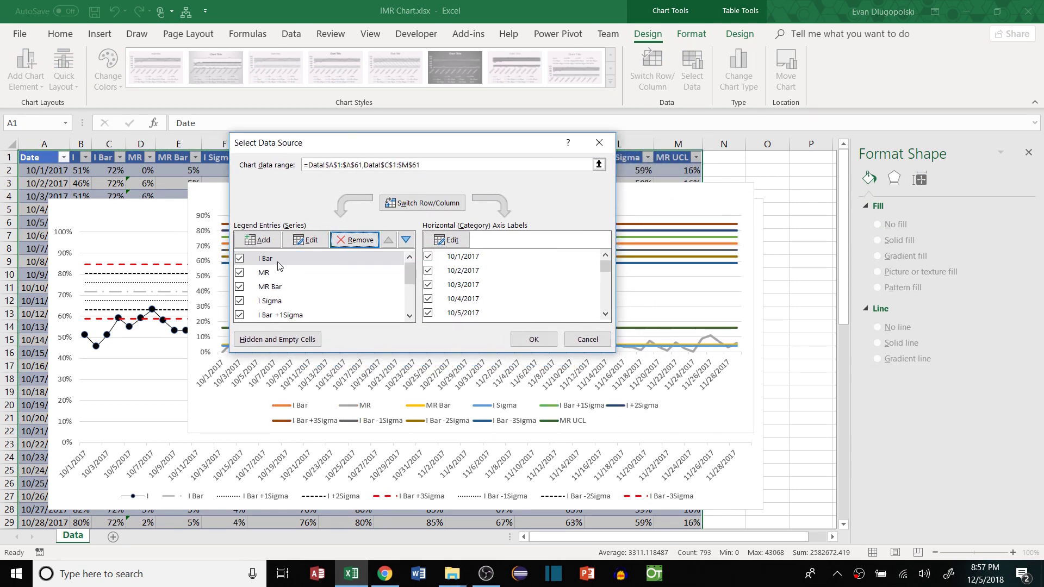
click(368, 241)
Remove I Sigma and all plus and minus 1, 2 and 3 Sigma series, keeping only MR, MR Bar and MR UCL.
click(288, 286)
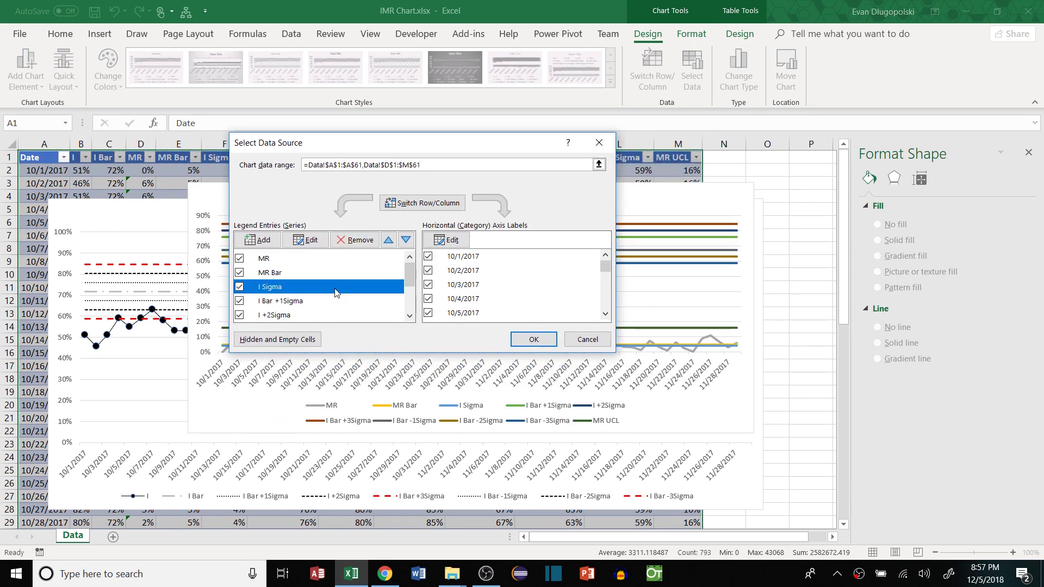
scroll(288, 286, down, 2)
click(280, 300)
click(354, 240)
click(354, 240)
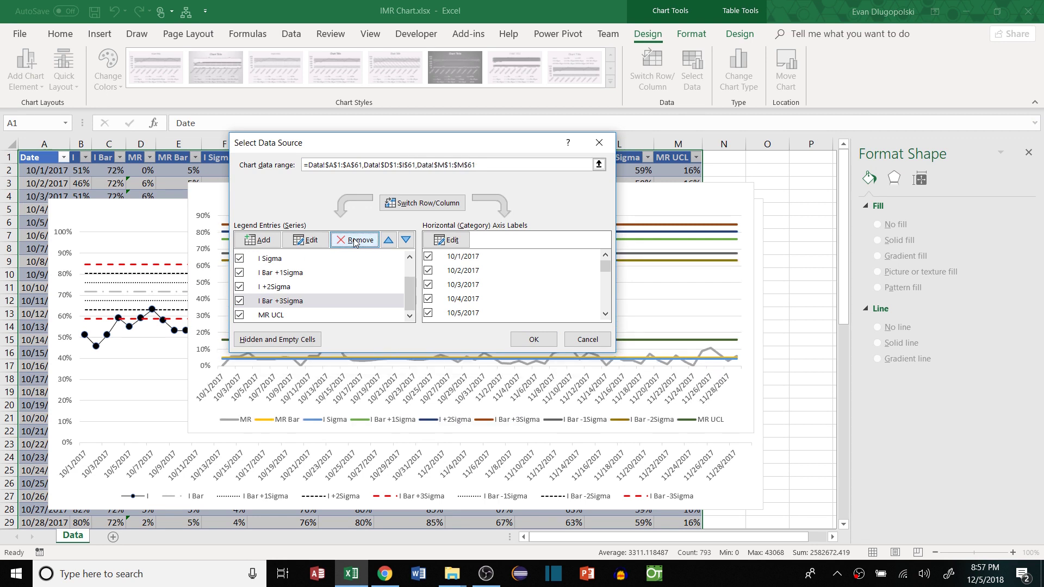
click(354, 240)
click(355, 239)
click(354, 240)
click(355, 239)
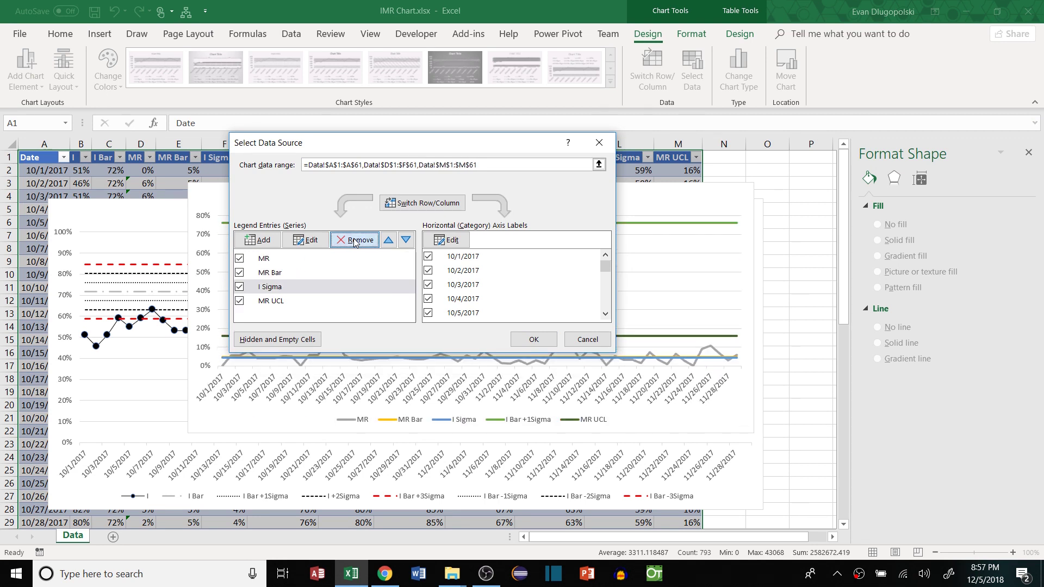
click(354, 240)
click(279, 272)
click(278, 261)
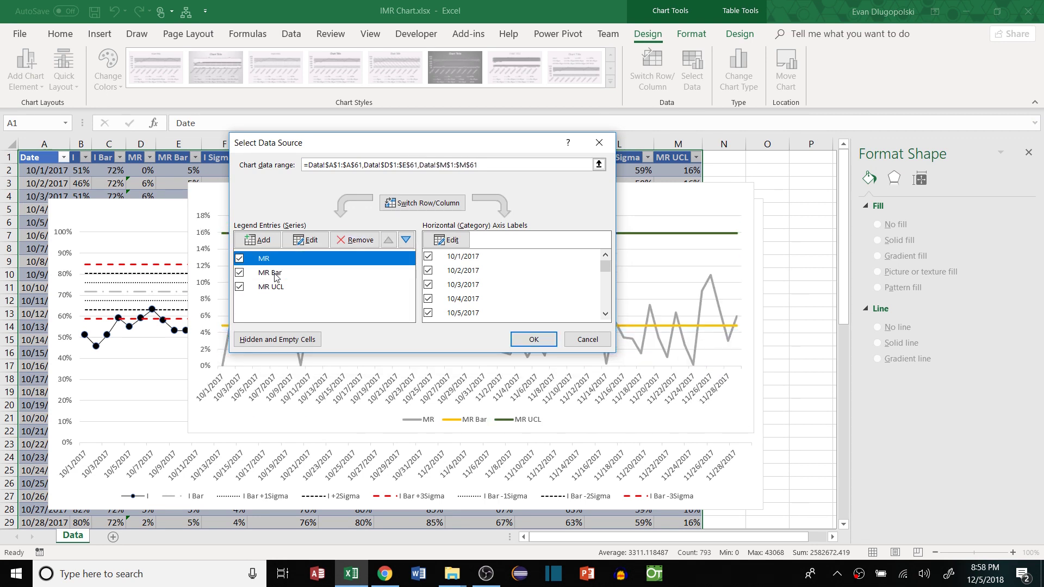
click(274, 273)
click(275, 261)
click(274, 273)
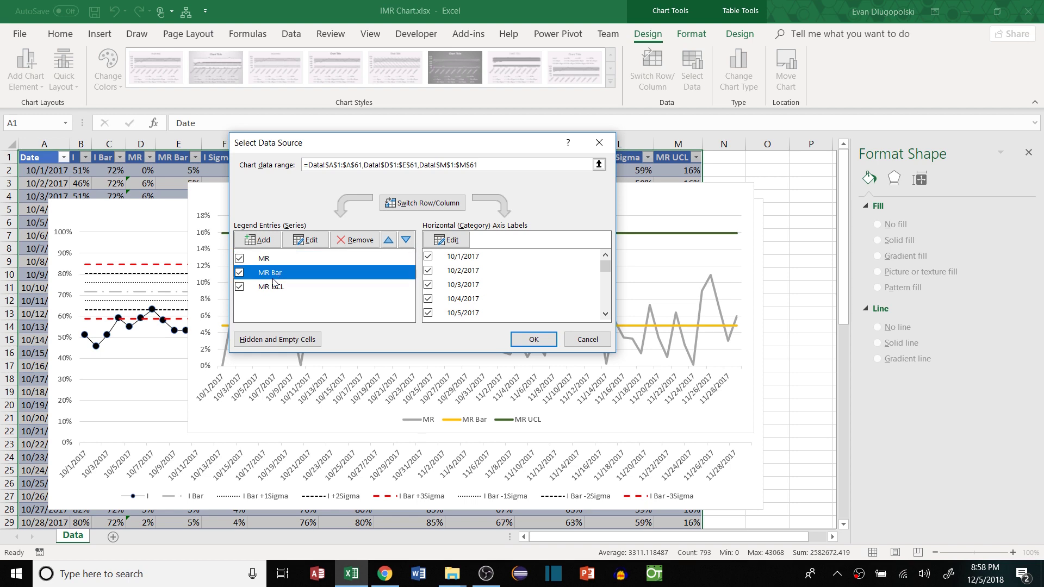
click(280, 287)
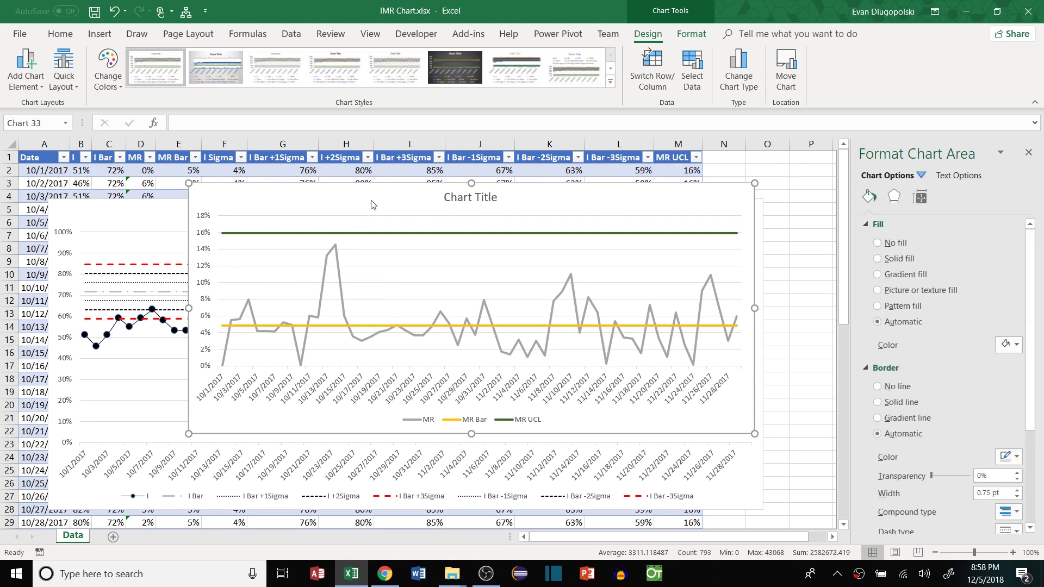
Move the new chart lower over the I chart and title it "OTD MR Chart".
drag(368, 200, 290, 283)
drag(368, 283, 525, 301)
text(OTD)
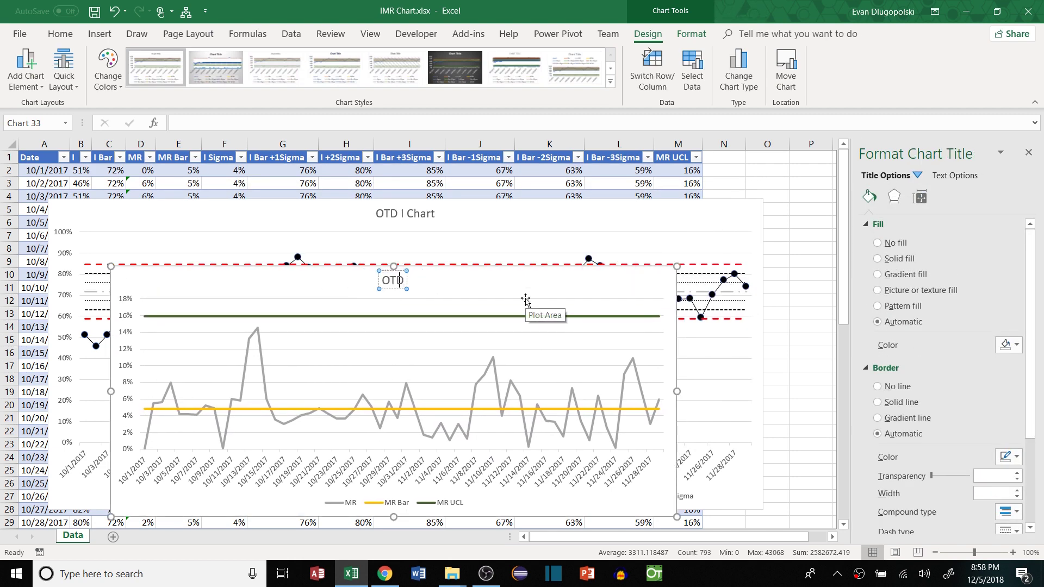
text( MR CHart)
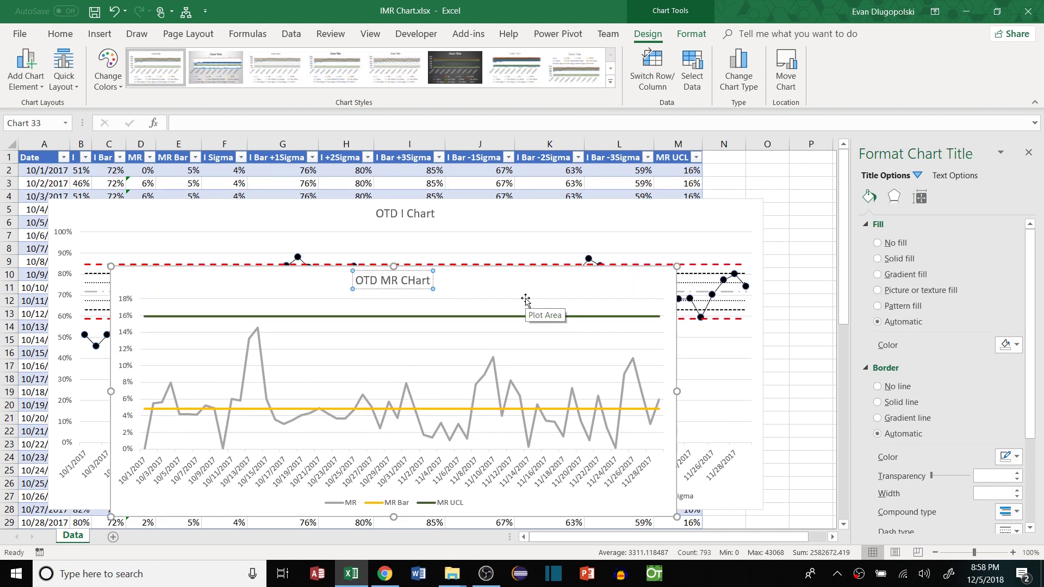
key(BackSpace)
key(BackSpace)
key(BackSpace)
key(BackSpace)
text(hart)
Recolor the MR UCL line in the MR chart to solid red, without markers.
right_click(657, 315)
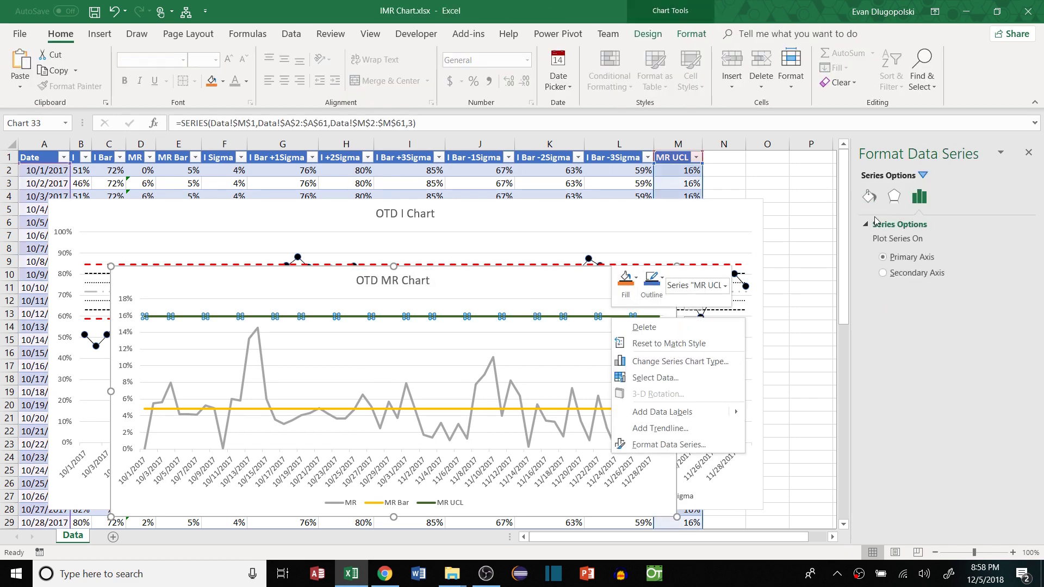
click(875, 200)
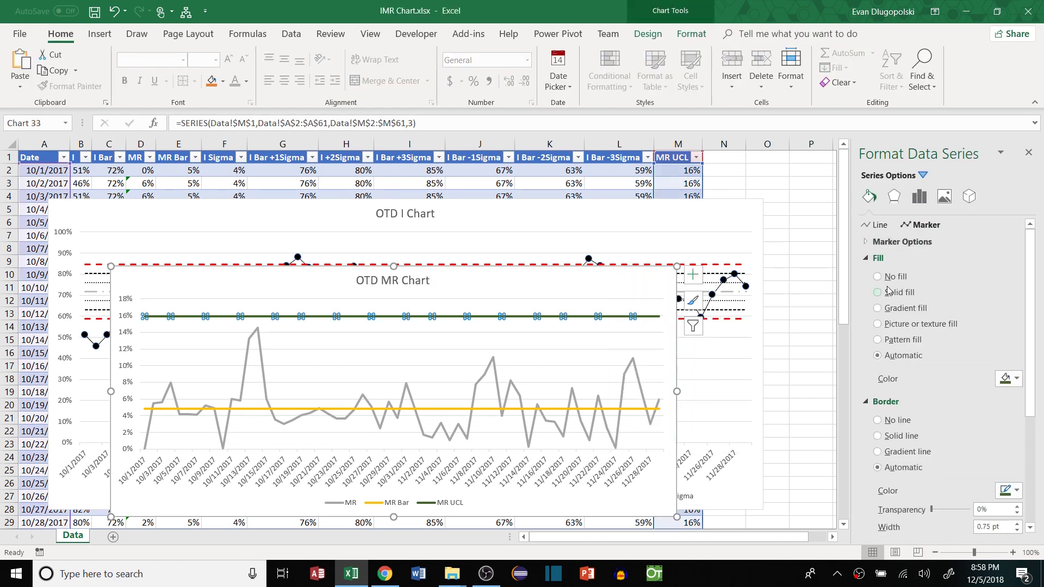
click(898, 243)
click(877, 290)
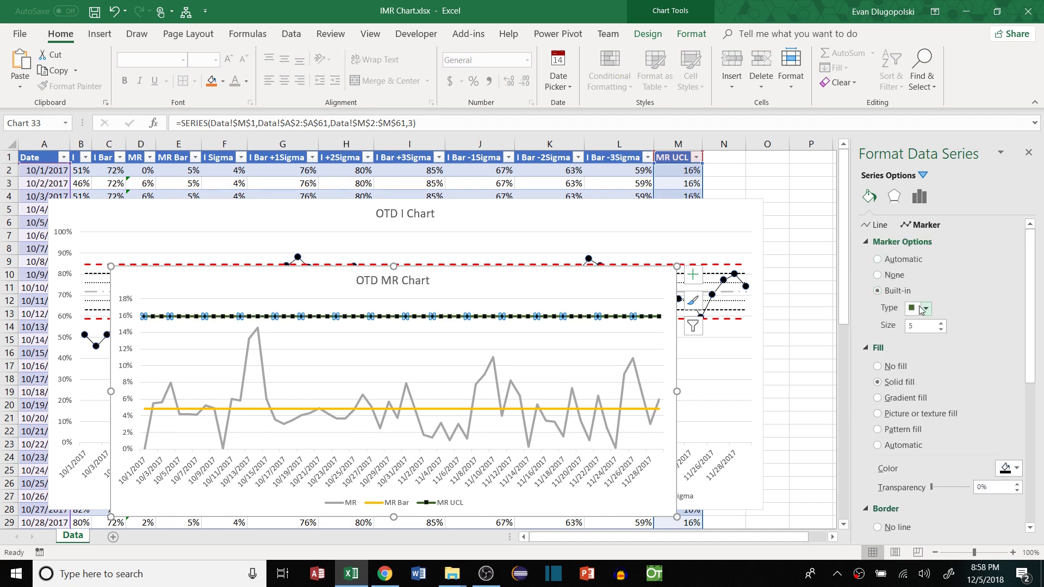
click(877, 275)
click(875, 225)
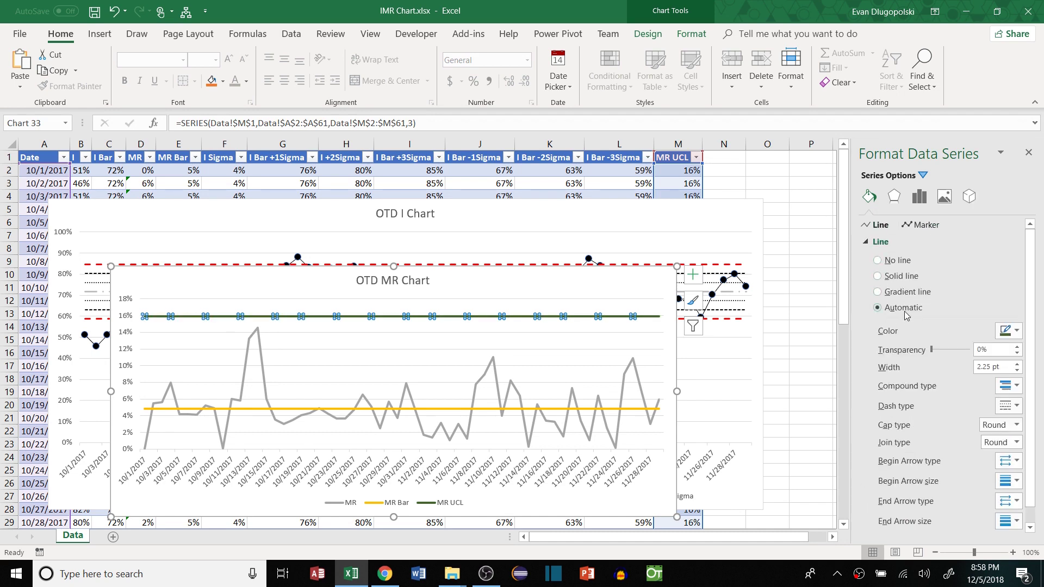
click(1009, 330)
click(951, 422)
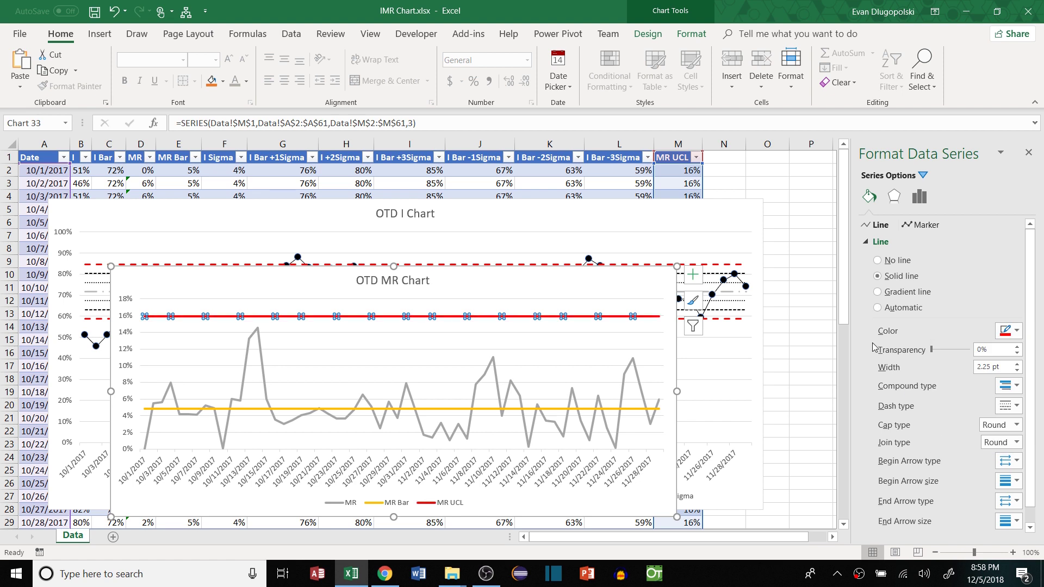
Make the MR UCL line dashed and set its width to 1.75 pt.
click(1009, 405)
click(1004, 462)
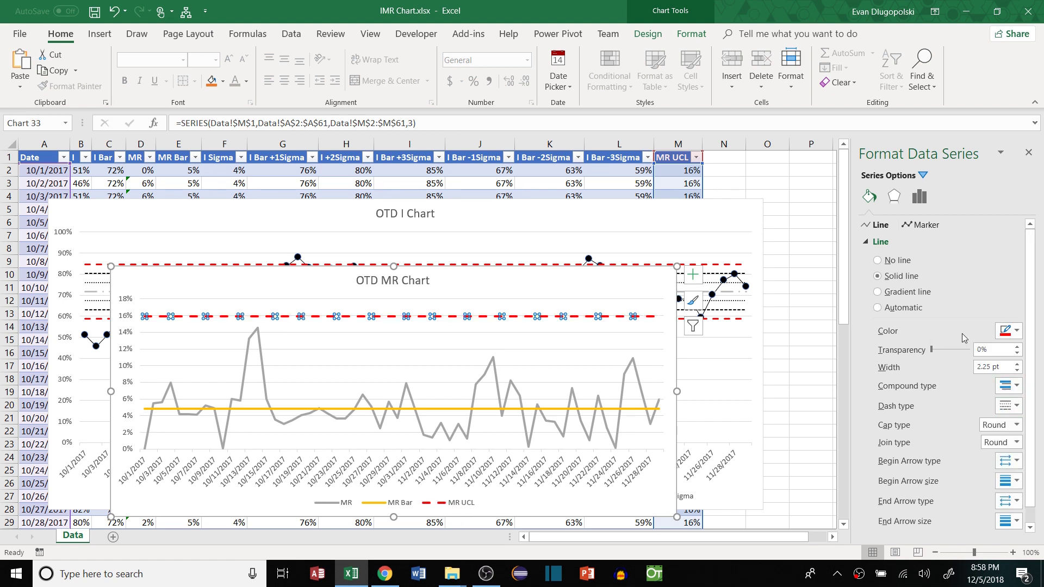
click(1017, 370)
click(1016, 371)
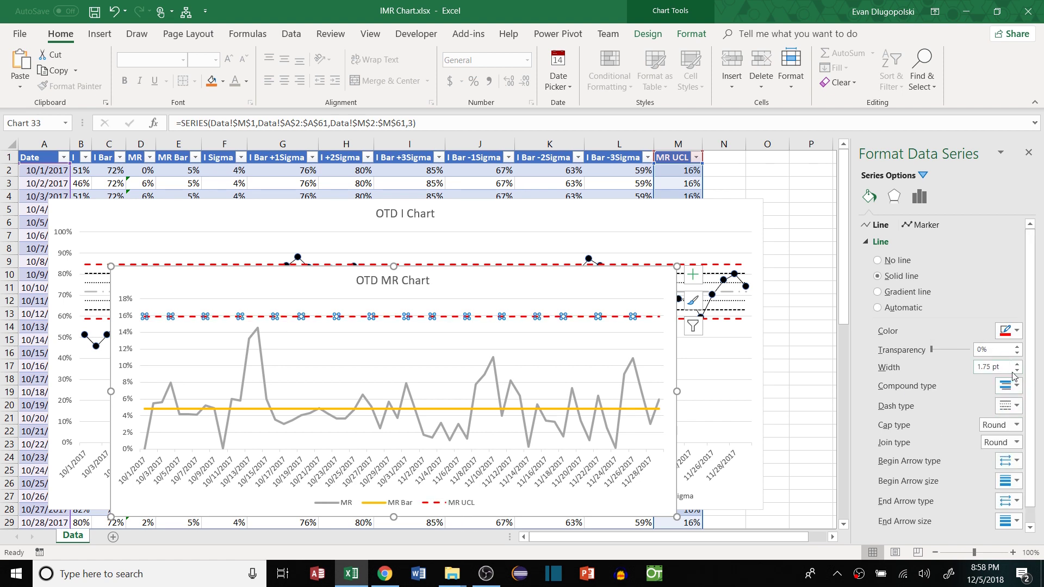
Recolor the MR data line to black and reduce its width to a thin line.
click(523, 419)
click(1014, 334)
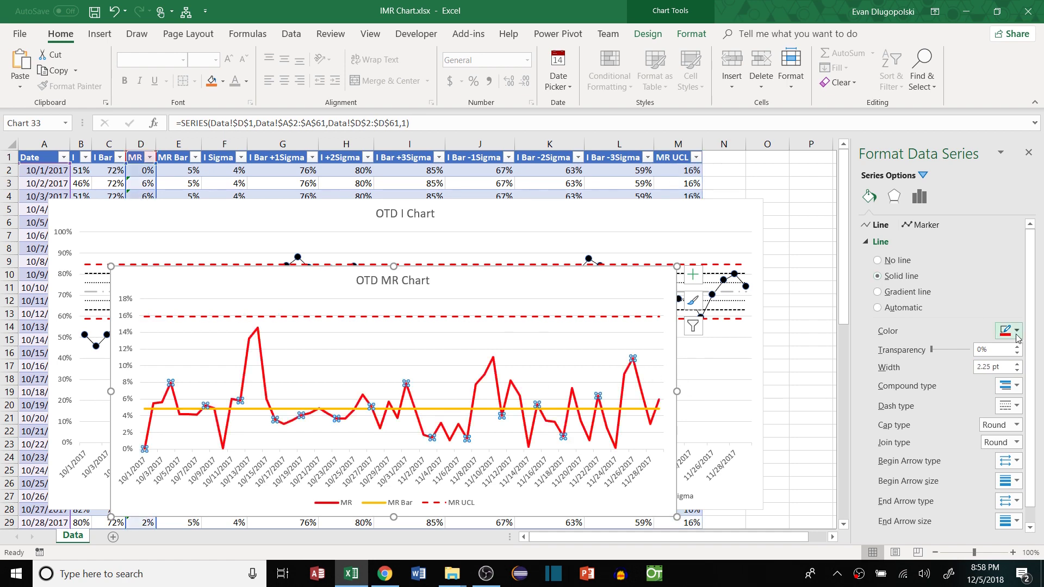
click(1017, 332)
click(949, 362)
click(1016, 370)
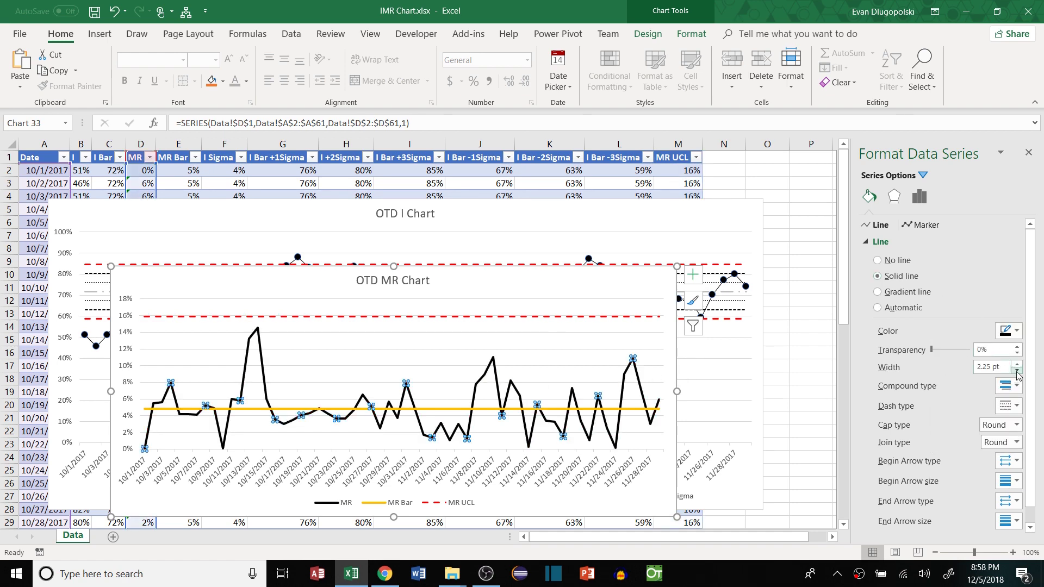
click(1016, 370)
click(1017, 371)
click(1017, 371)
click(1017, 371)
click(1017, 370)
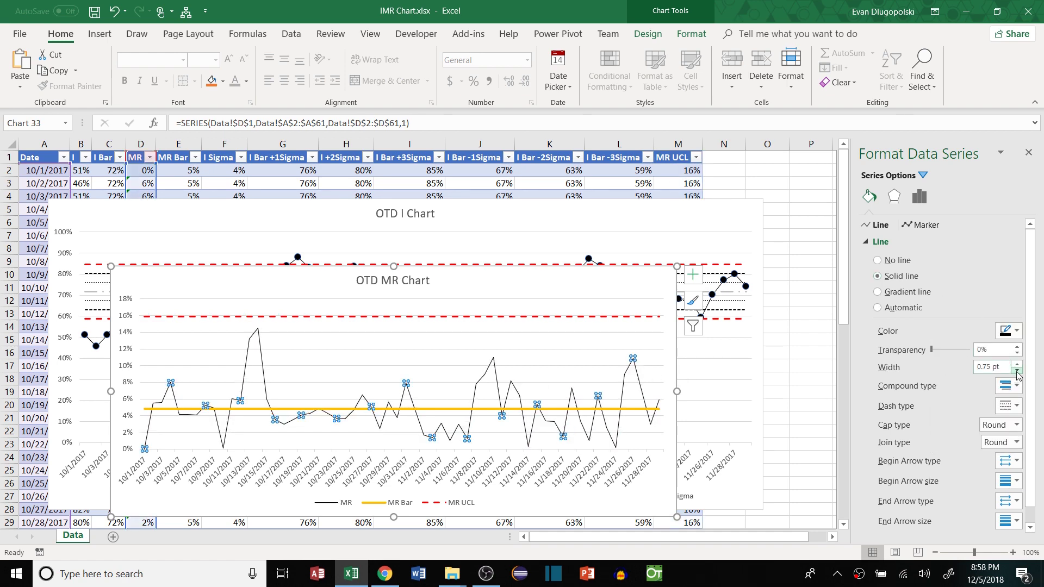
click(1016, 370)
Add built-in circle markers of size 7 to the MR data series and fill them with black.
click(902, 226)
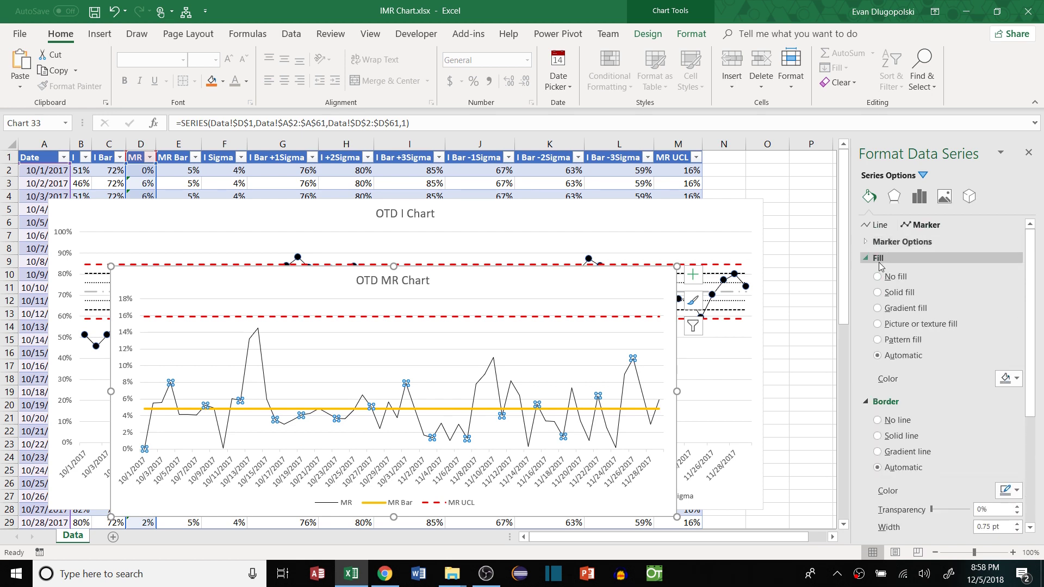
click(898, 245)
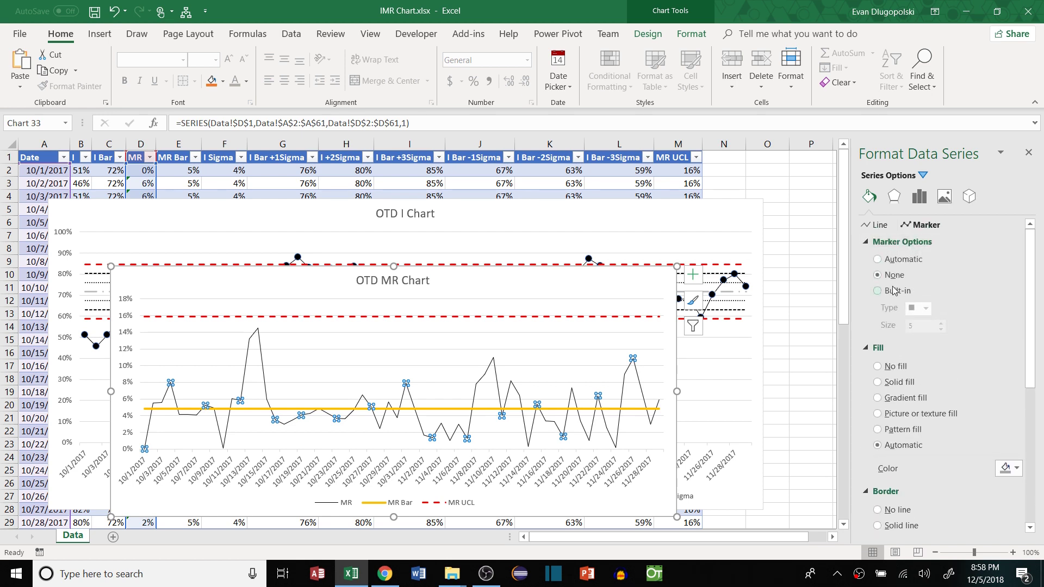
click(876, 291)
click(924, 309)
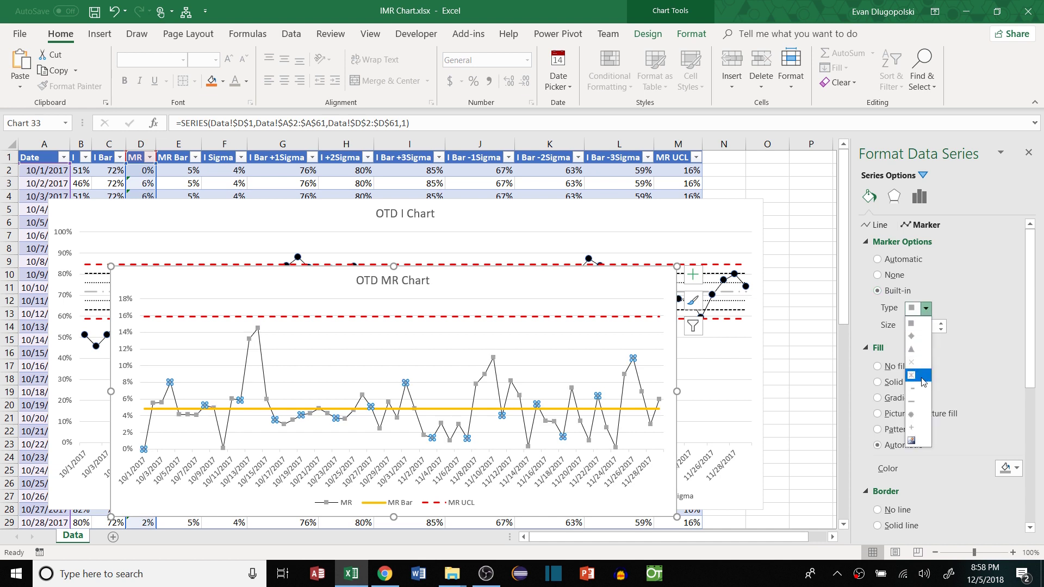
click(919, 412)
click(1010, 471)
click(954, 365)
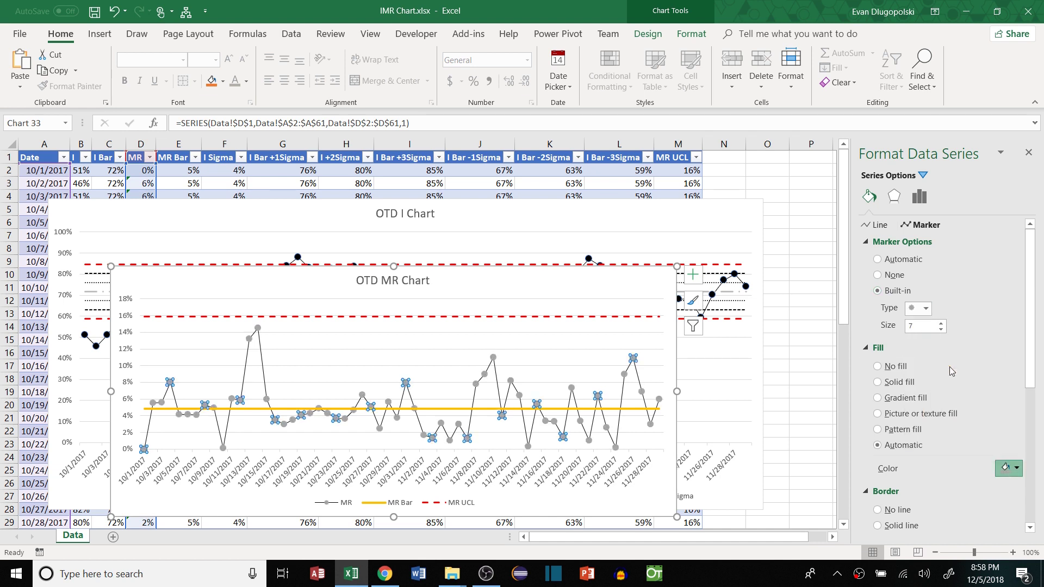
Format the MR Bar center line as a gray dash-dot line 1.75 pt wide.
click(615, 411)
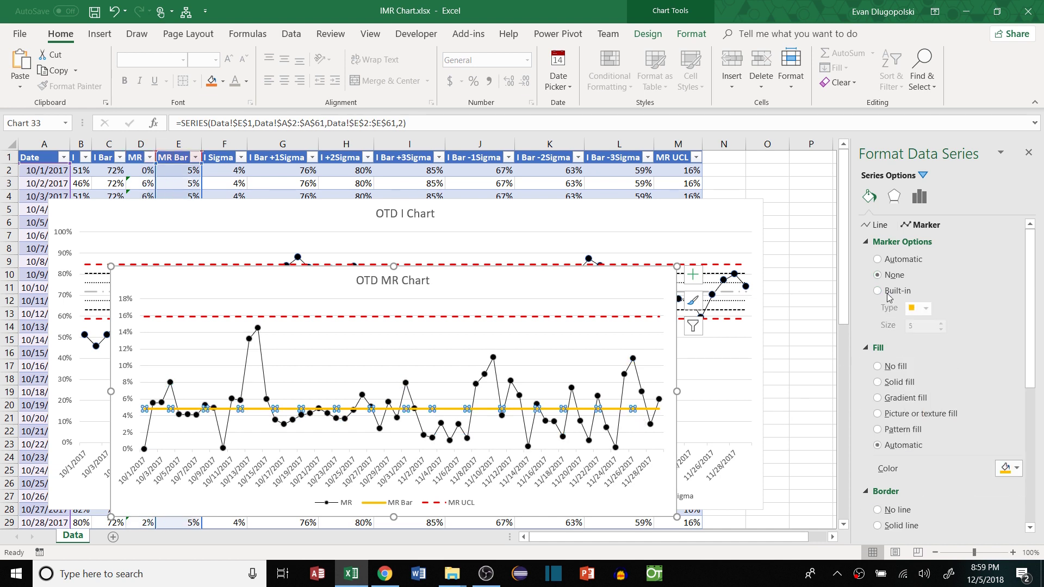
click(879, 226)
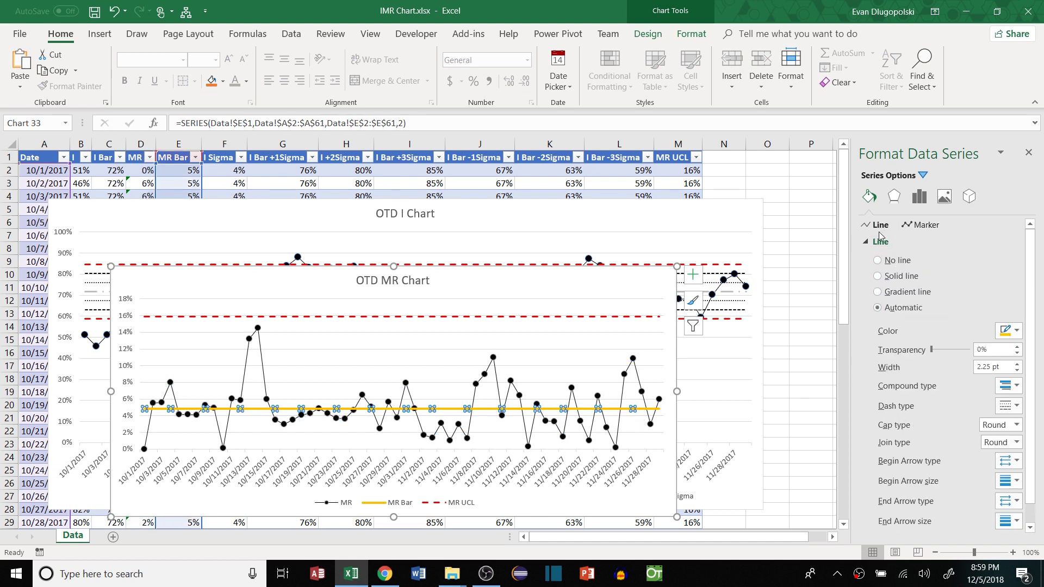
click(1010, 331)
click(938, 409)
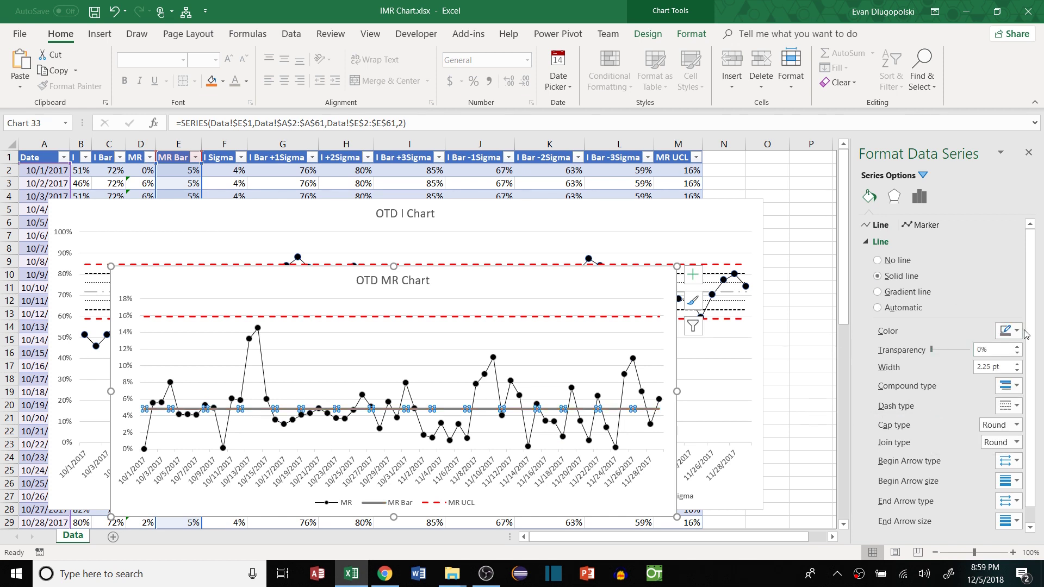
click(1010, 406)
click(1006, 484)
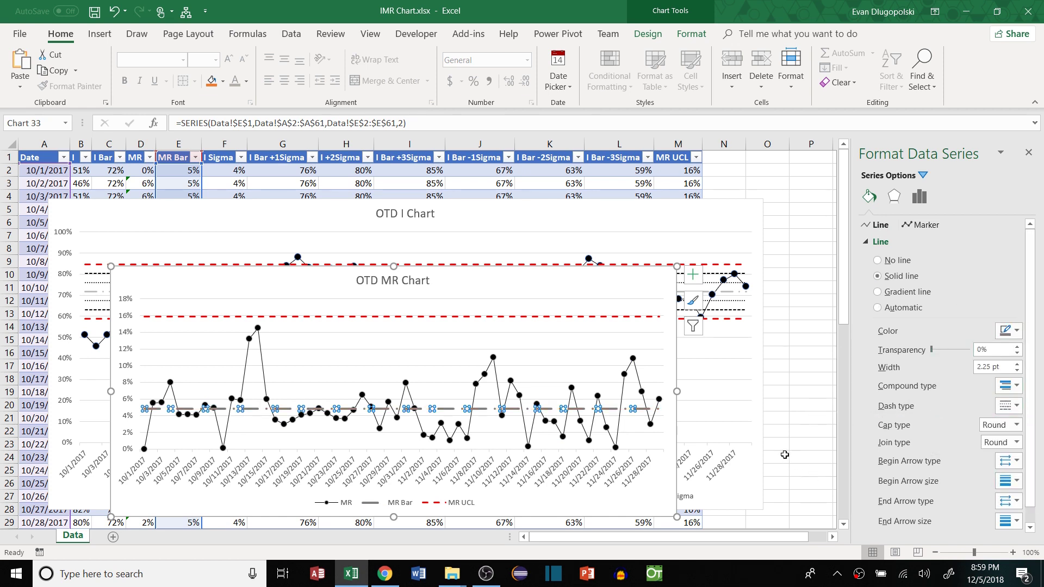
click(1017, 370)
click(1017, 370)
click(772, 389)
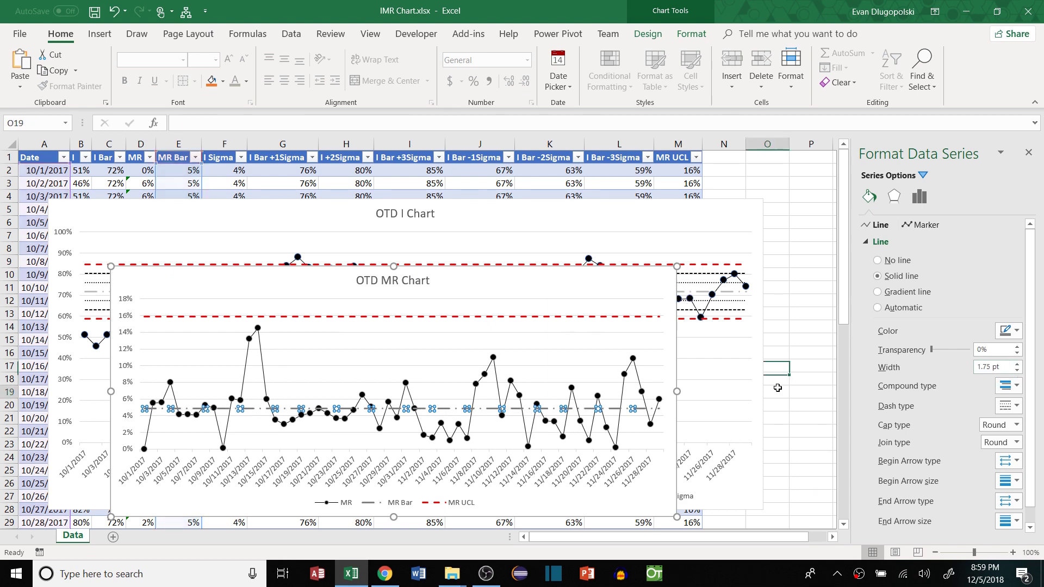
Resize the MR chart from its upper-left corner so it is wider and less tall.
scroll(603, 339, down, 1)
click(133, 239)
drag(110, 227, 70, 281)
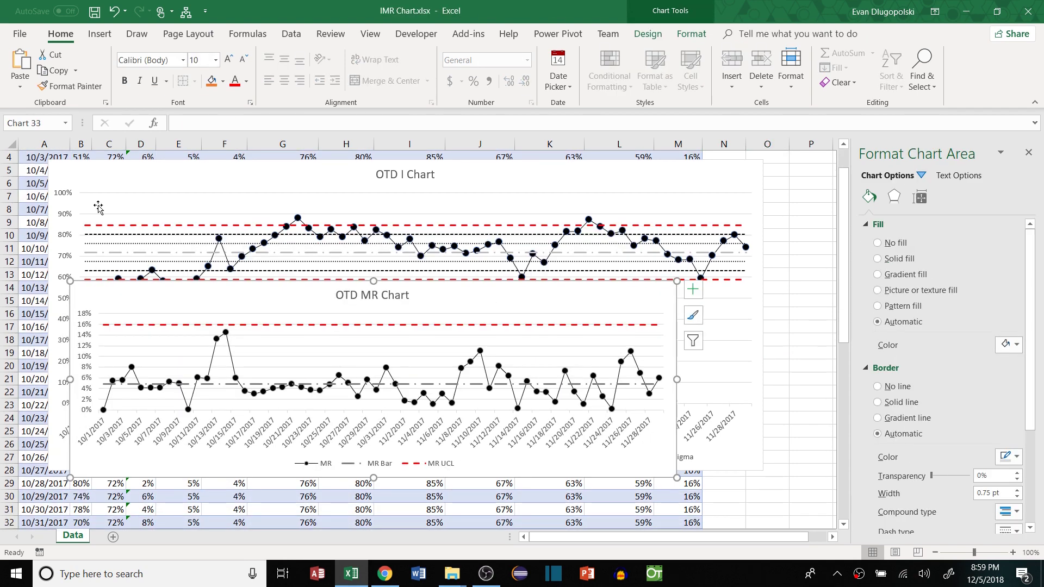
Cut both the I chart and the MR chart from the Data sheet and paste them onto a new worksheet.
ctrl+click(99, 173)
key(ctrl+x)
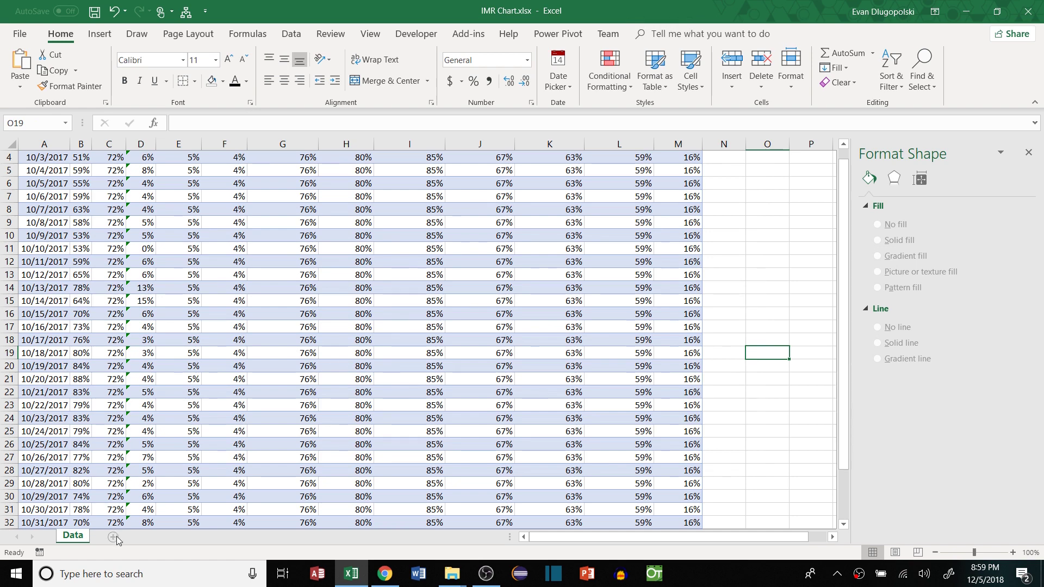
click(113, 537)
key(ctrl+v)
ctrl+scroll(634, 366, down, 1)
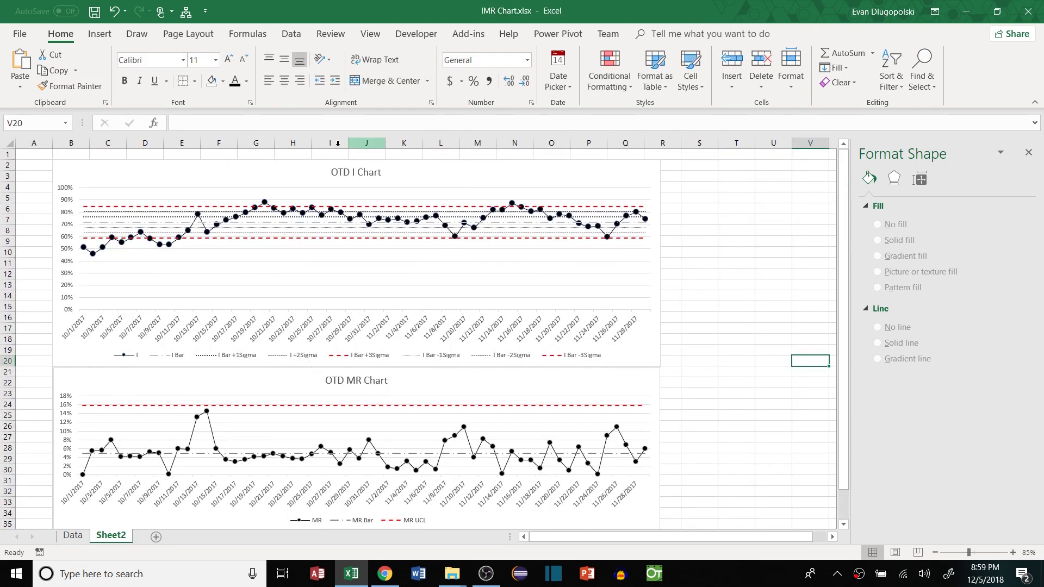
click(378, 167)
click(364, 387)
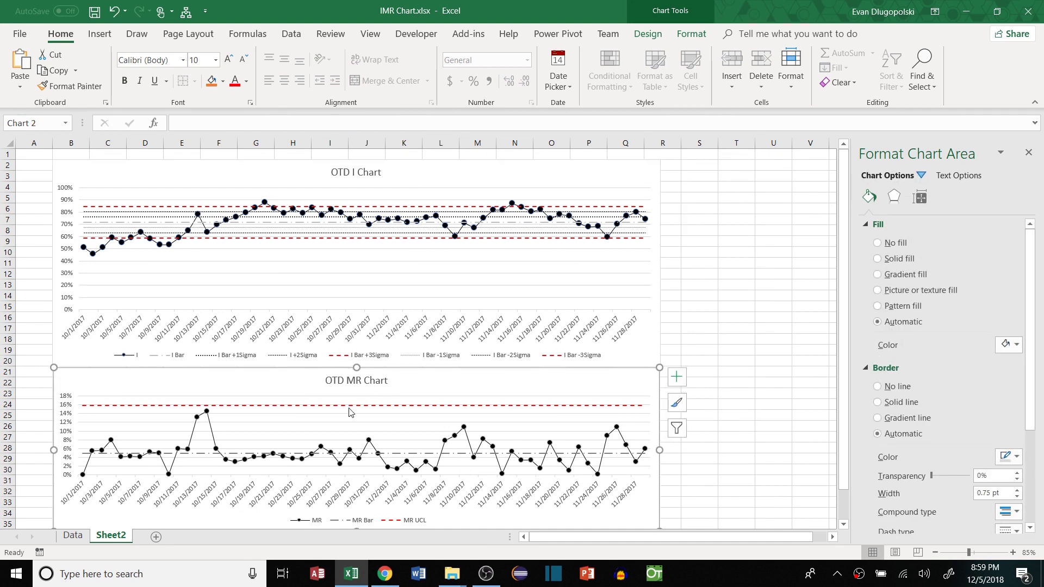
click(699, 284)
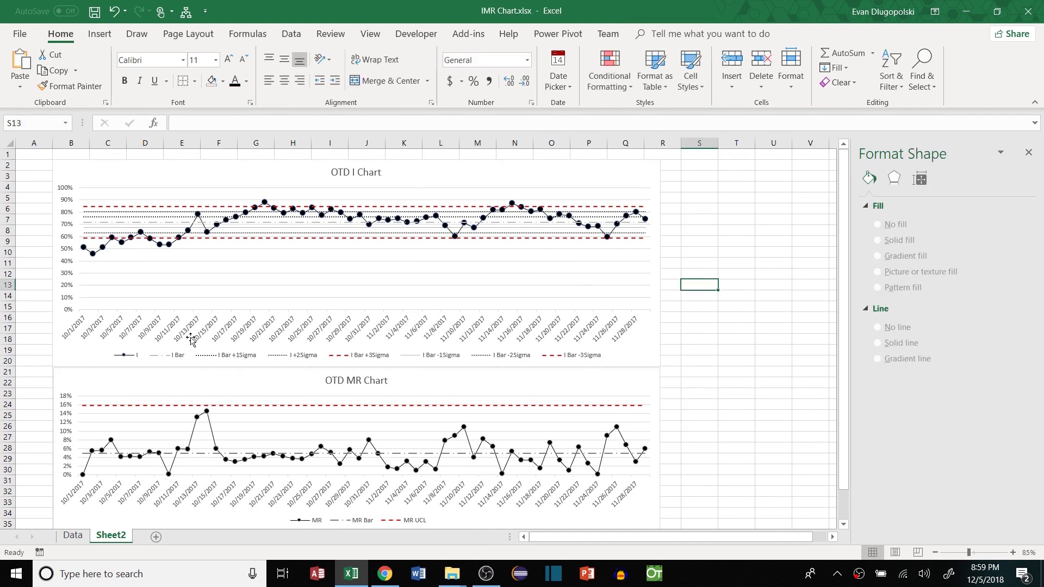
Examine the OTD I chart's data points against its center line and sigma limit lines, including the peak around 10/20/2017.
click(83, 248)
click(34, 262)
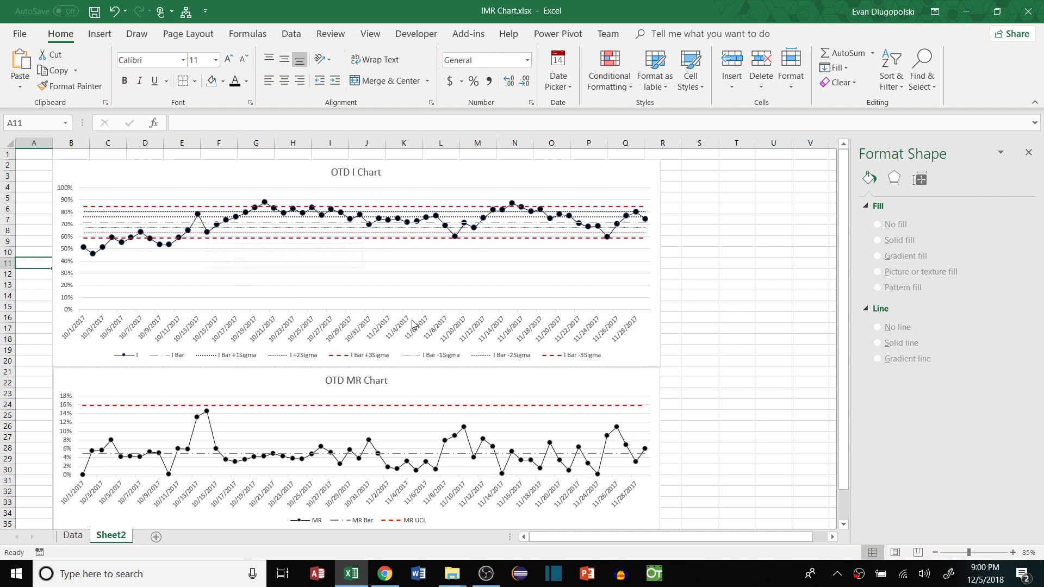
click(261, 173)
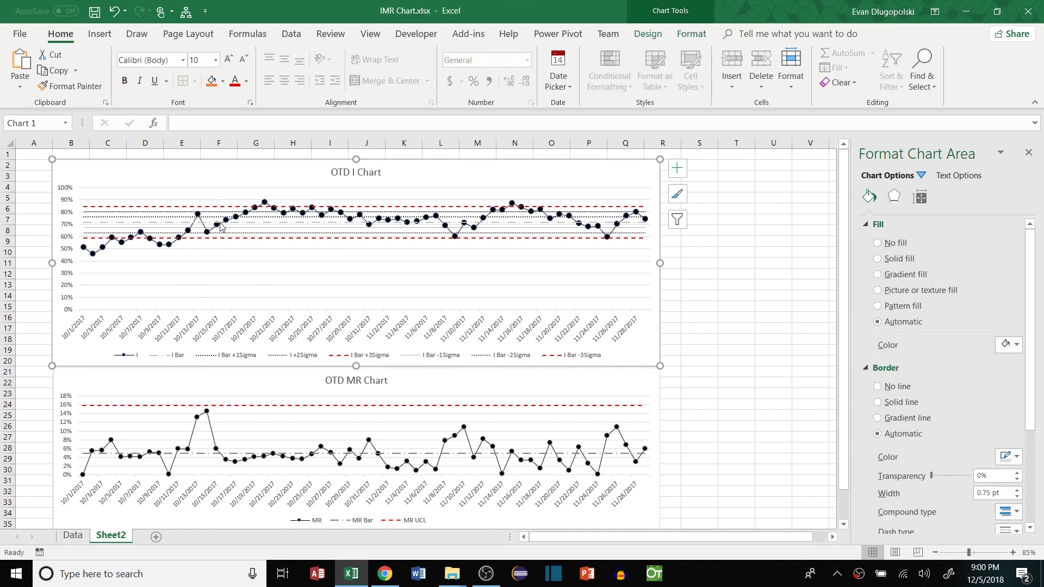
click(265, 203)
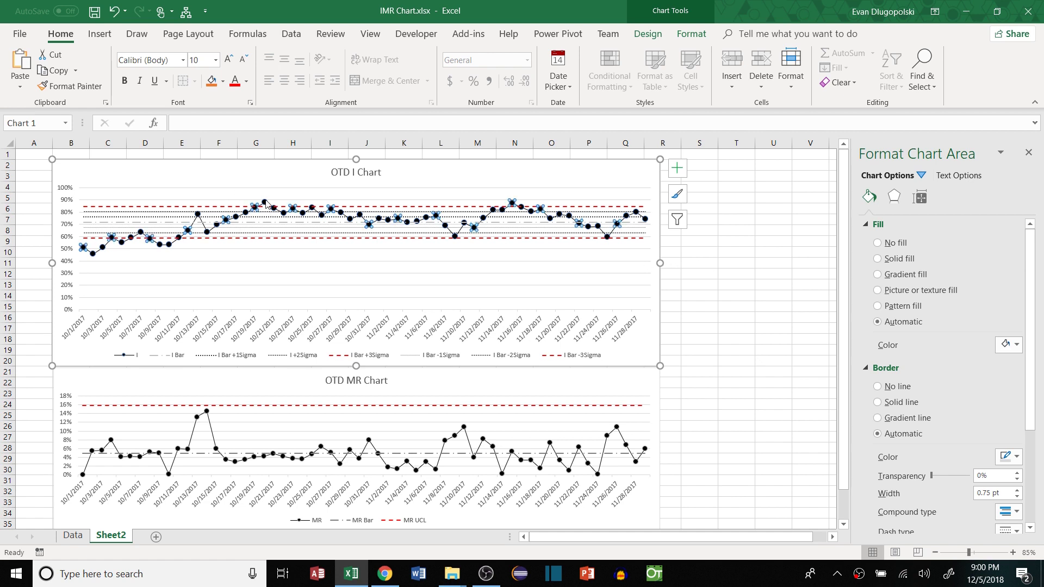
click(264, 203)
click(304, 183)
click(692, 249)
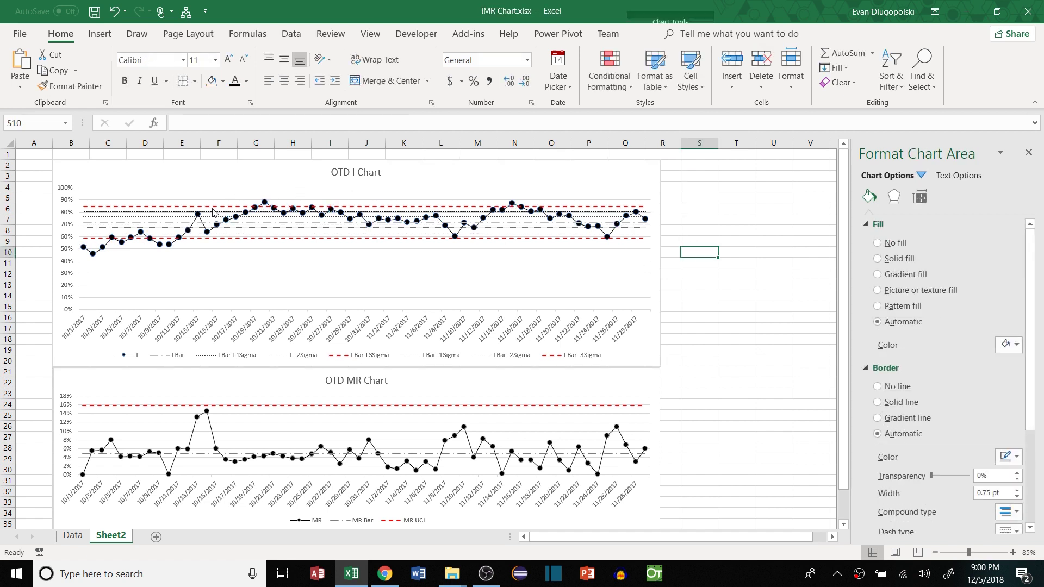
click(187, 166)
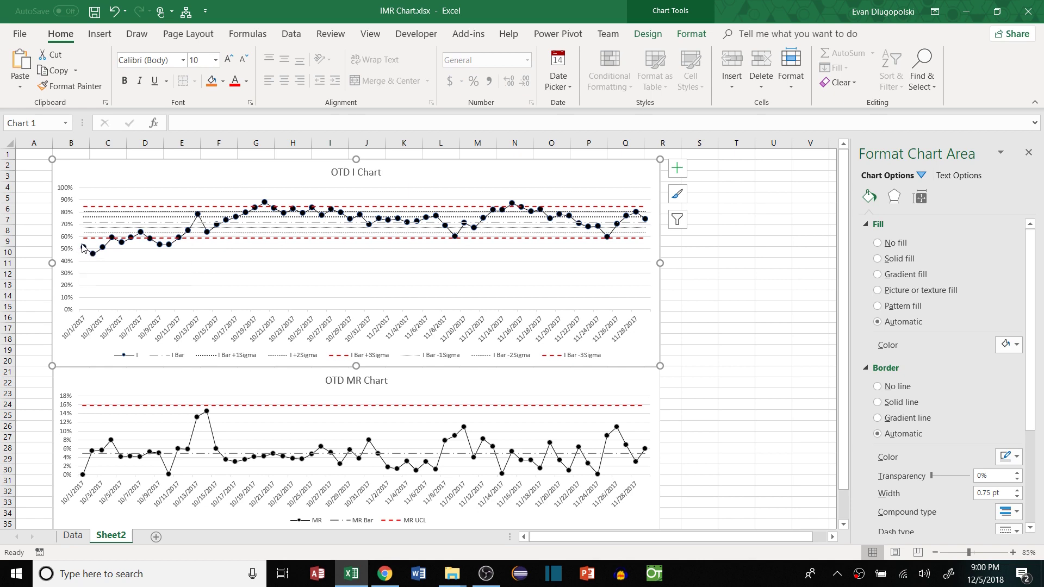
Review the Data sheet's table and the empty column beside MR UCL, and return to the sheet with the two charts.
click(72, 535)
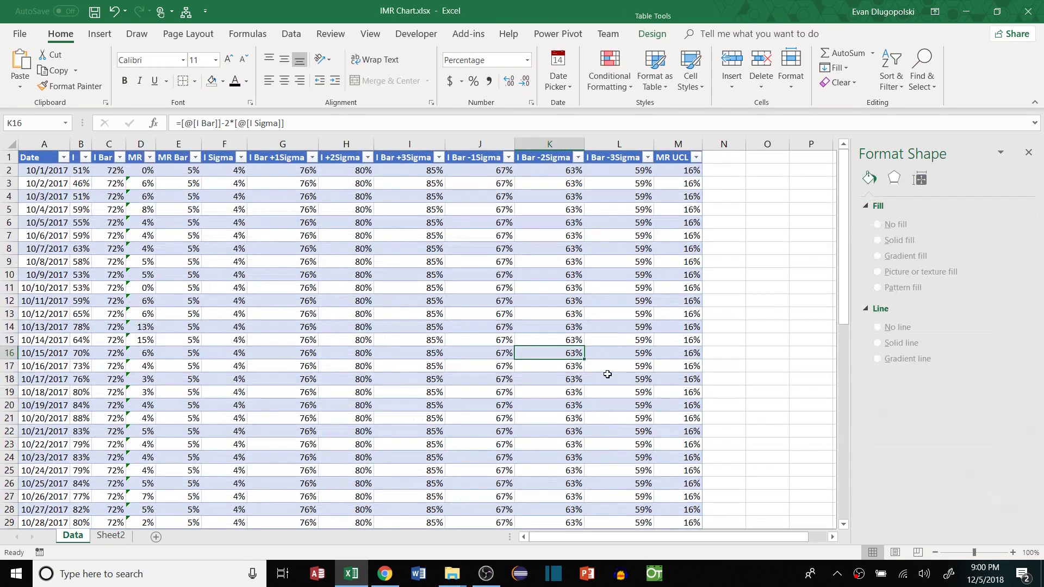
click(724, 248)
click(731, 160)
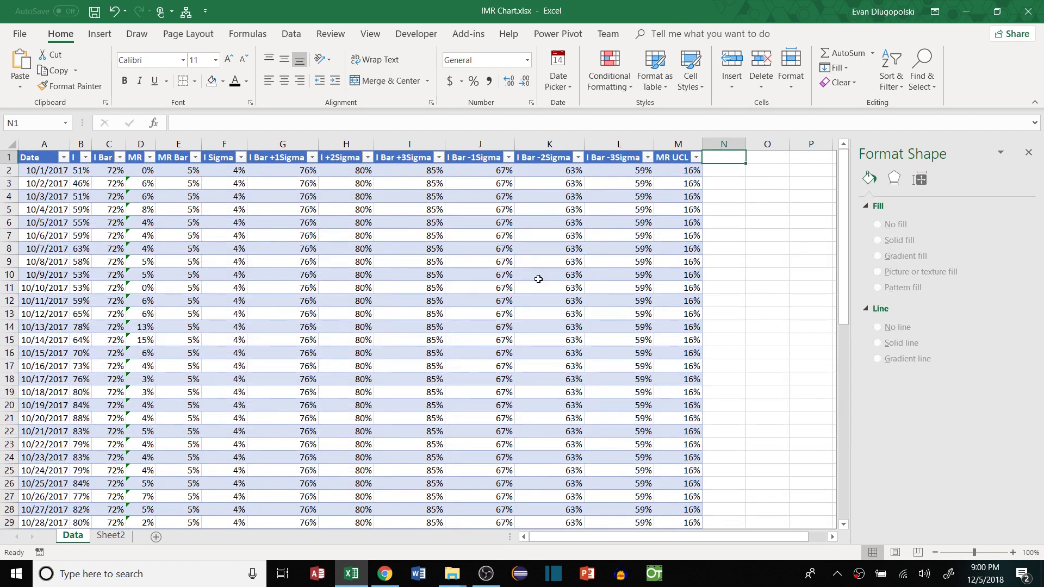
click(124, 538)
click(671, 284)
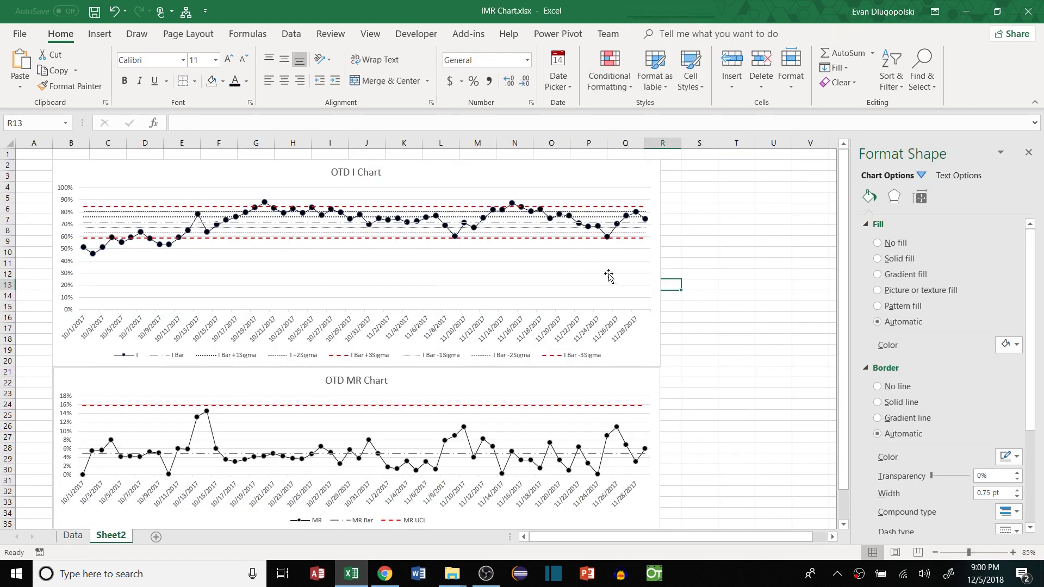